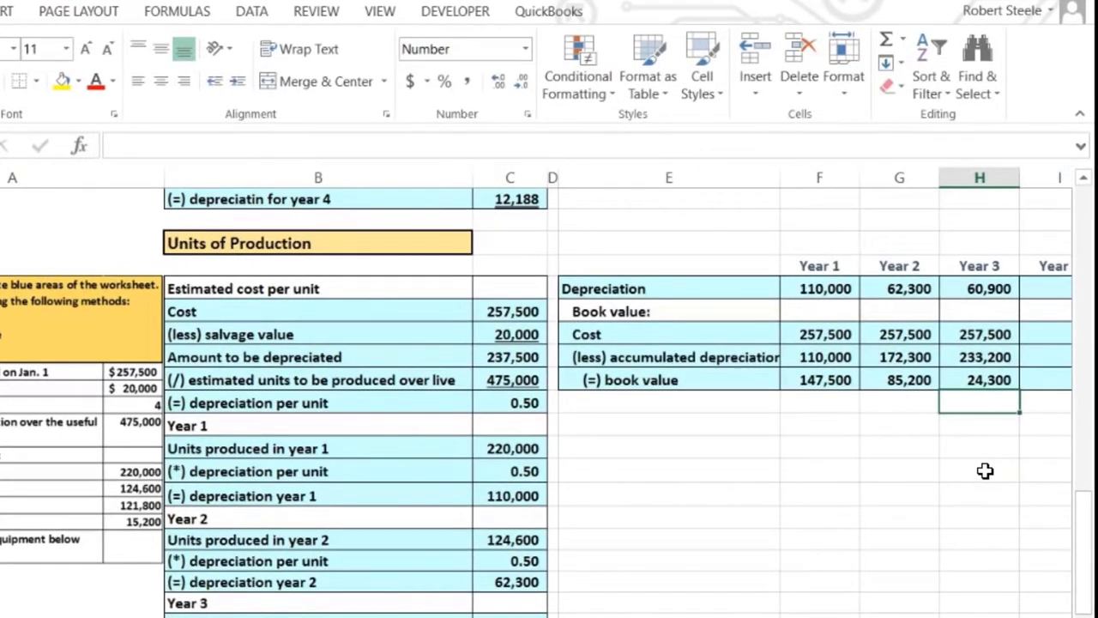
Step: Examine the Year 3 trial balance formulas for Cash and Owner Capital, and review its Depreciation expense, Equipment and Acc. Depre - Equip. cells
key(Right)
key(Right)
key(Right)
key(Right)
key(Right)
key(Right)
key(Right)
key(Right)
key(Right)
key(Right)
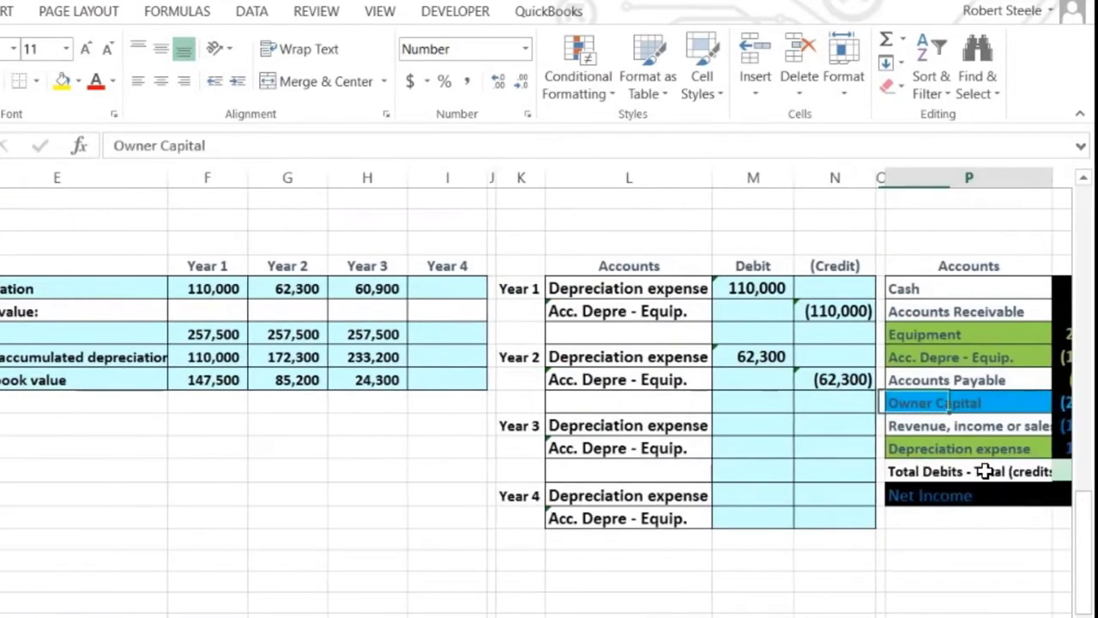
key(Right)
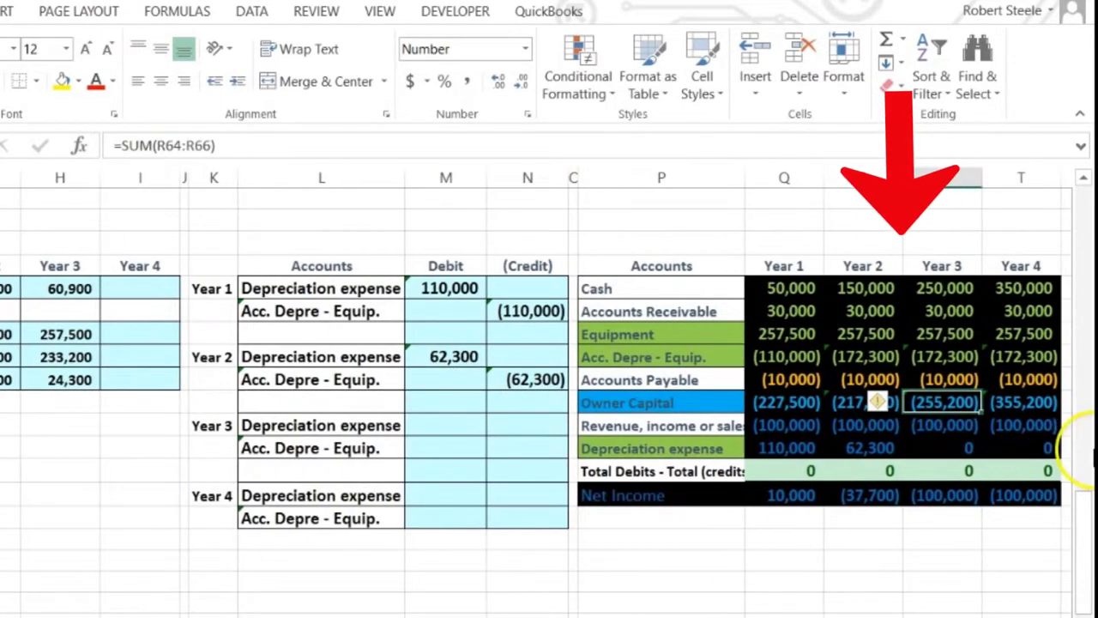
double_click(947, 288)
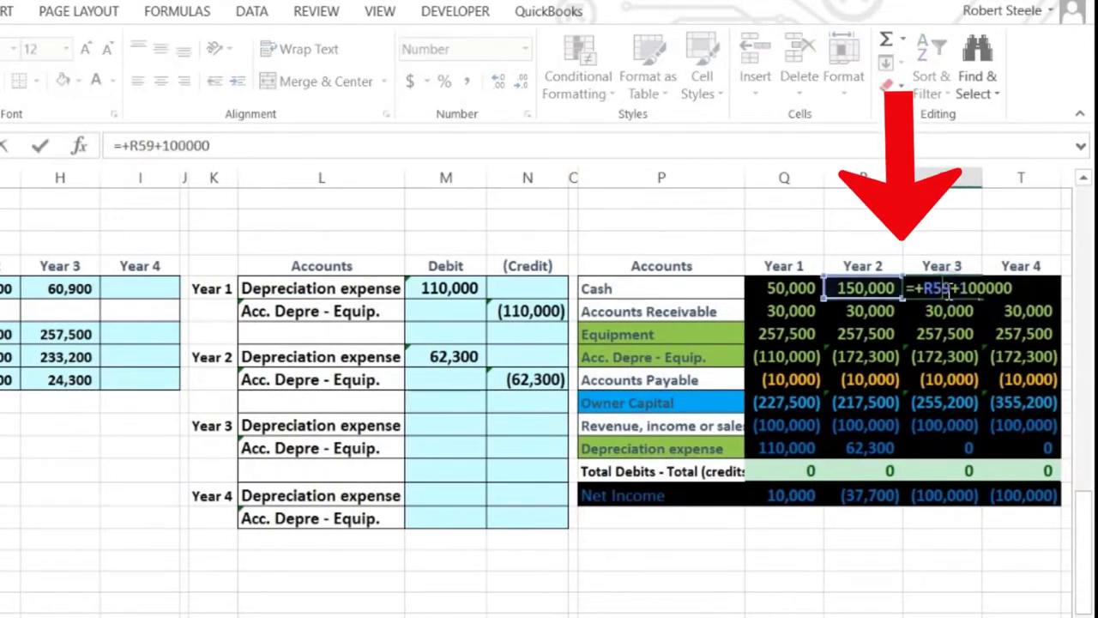
key(Return)
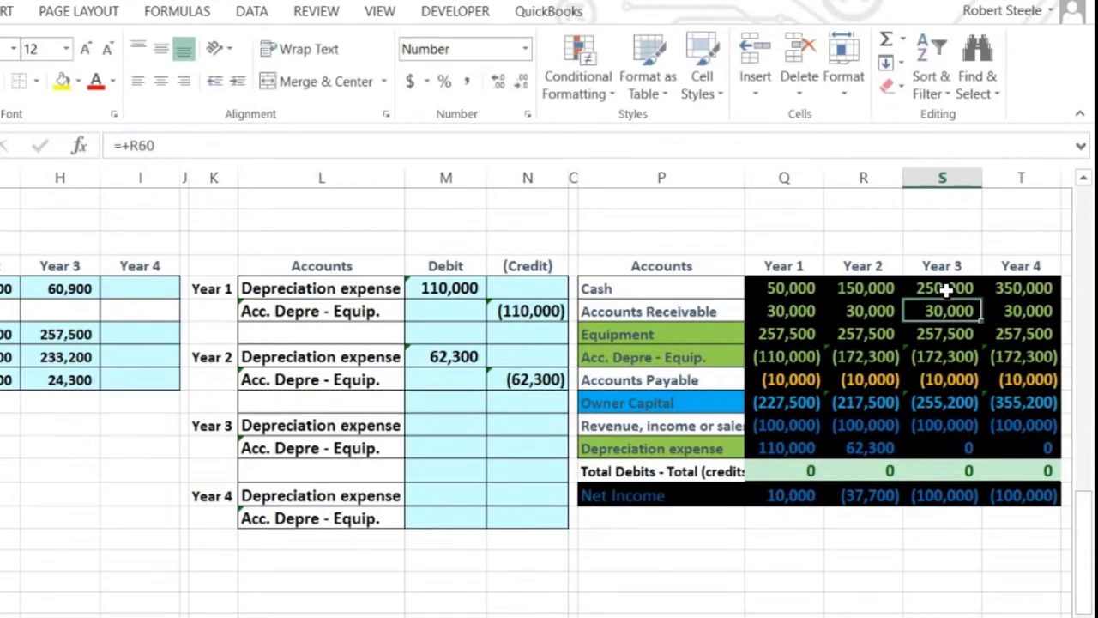
double_click(933, 403)
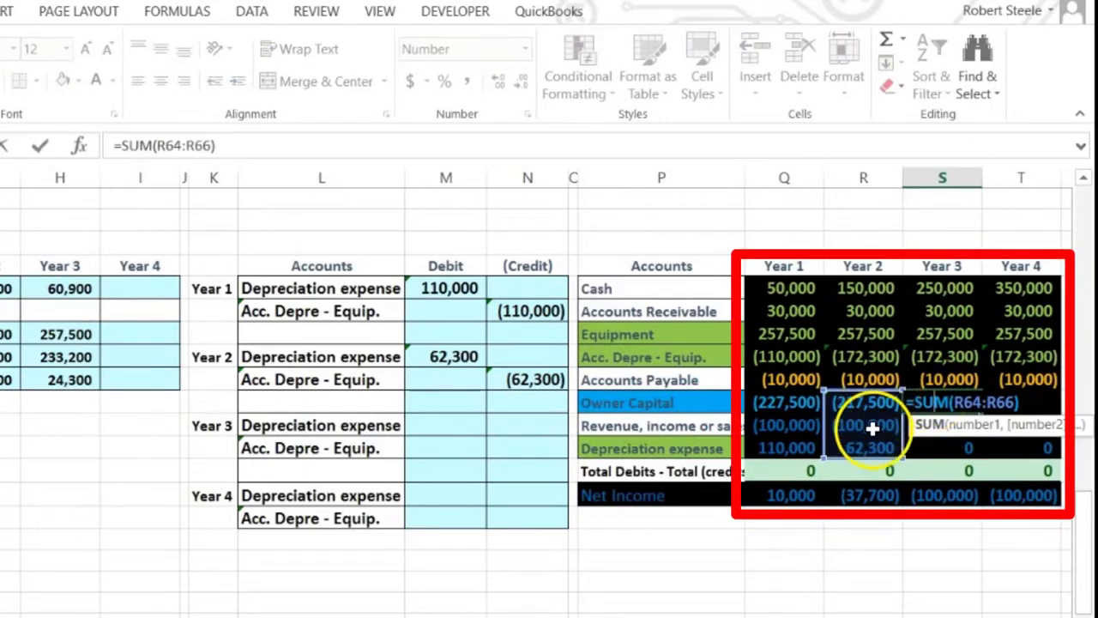
key(Return)
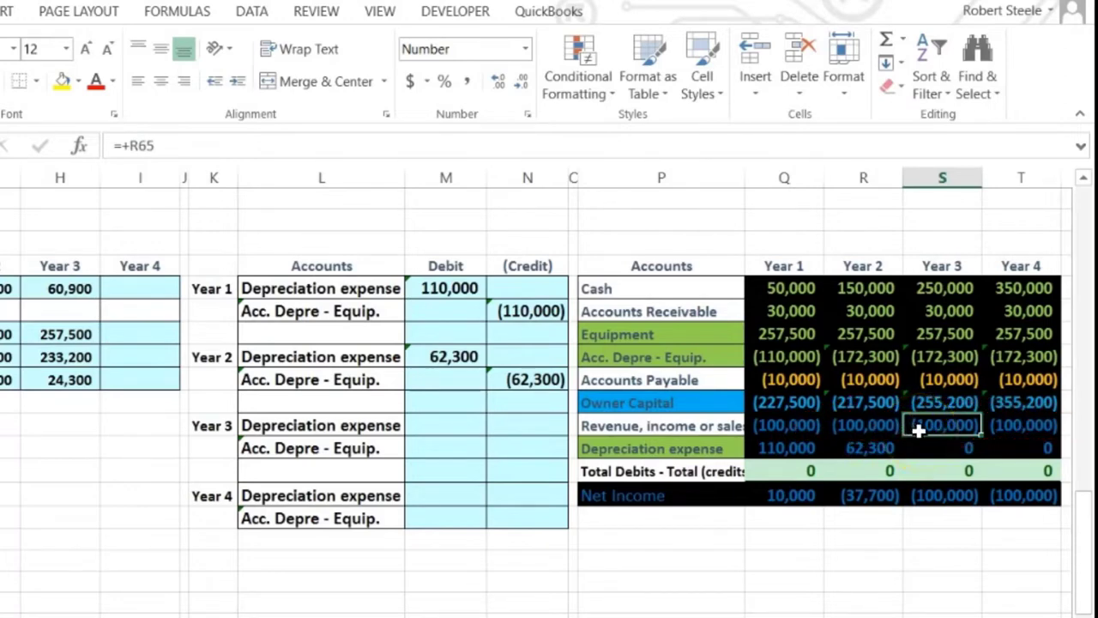
click(961, 446)
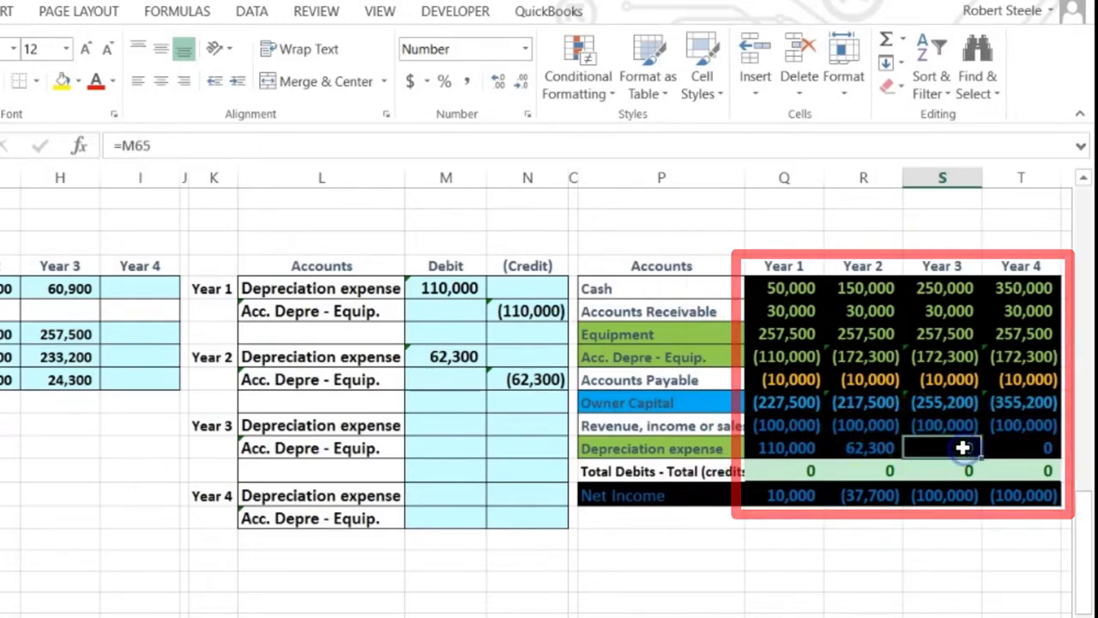
click(965, 442)
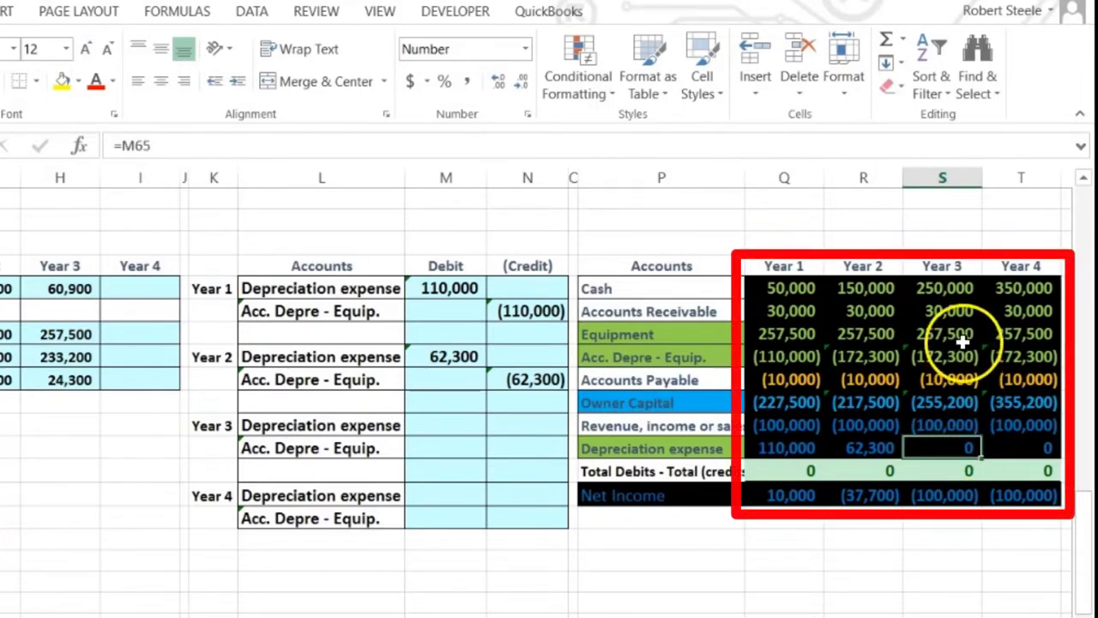
drag(961, 339, 957, 356)
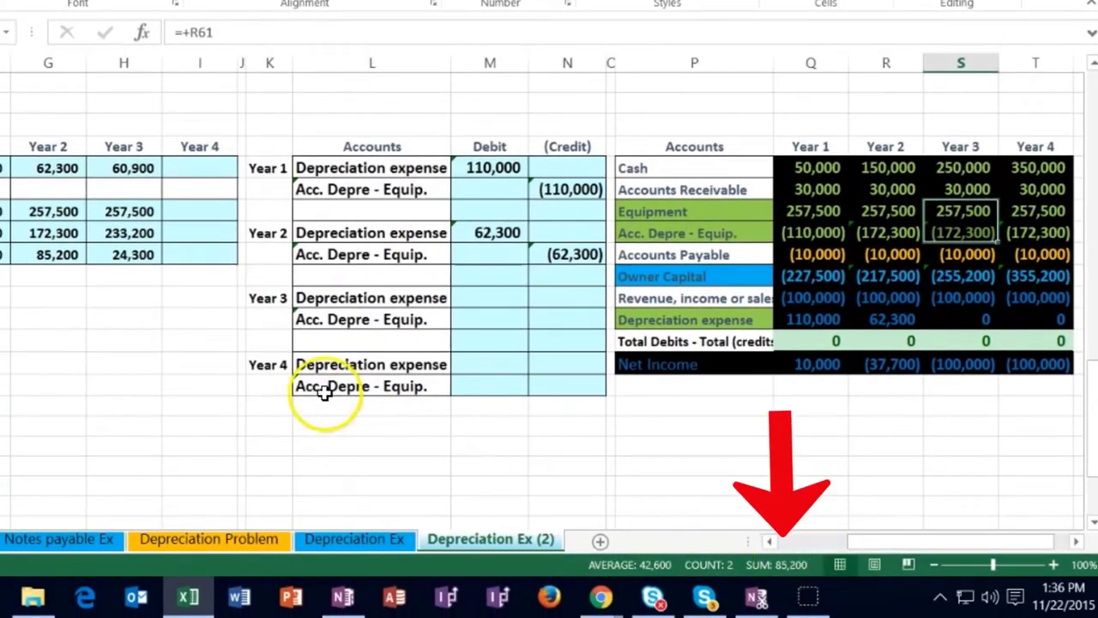
Step: Record the Year 3 journal entry: debit Depreciation expense from the Year 3 depreciation in H59 and credit Acc. Depre - Equip. (60,900)
click(497, 298)
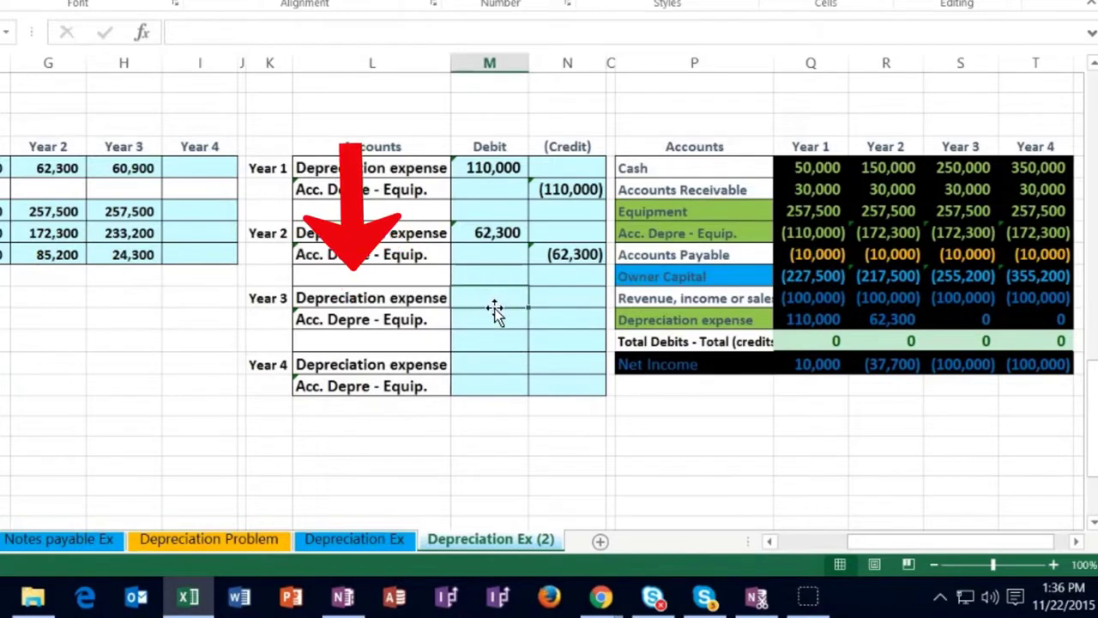
text(=)
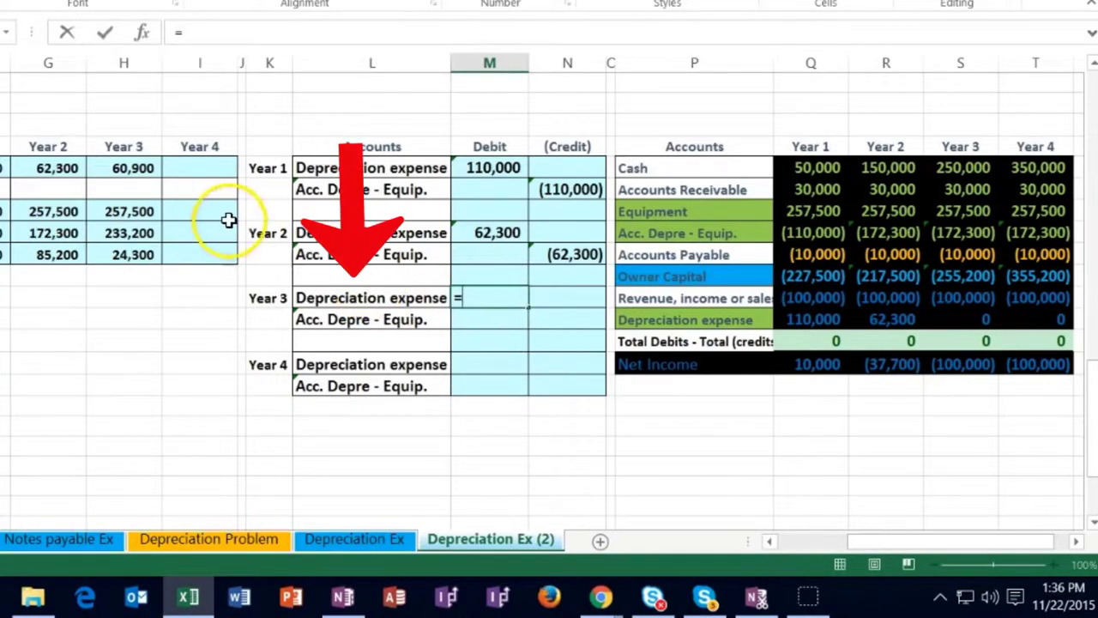
click(133, 168)
key(Return)
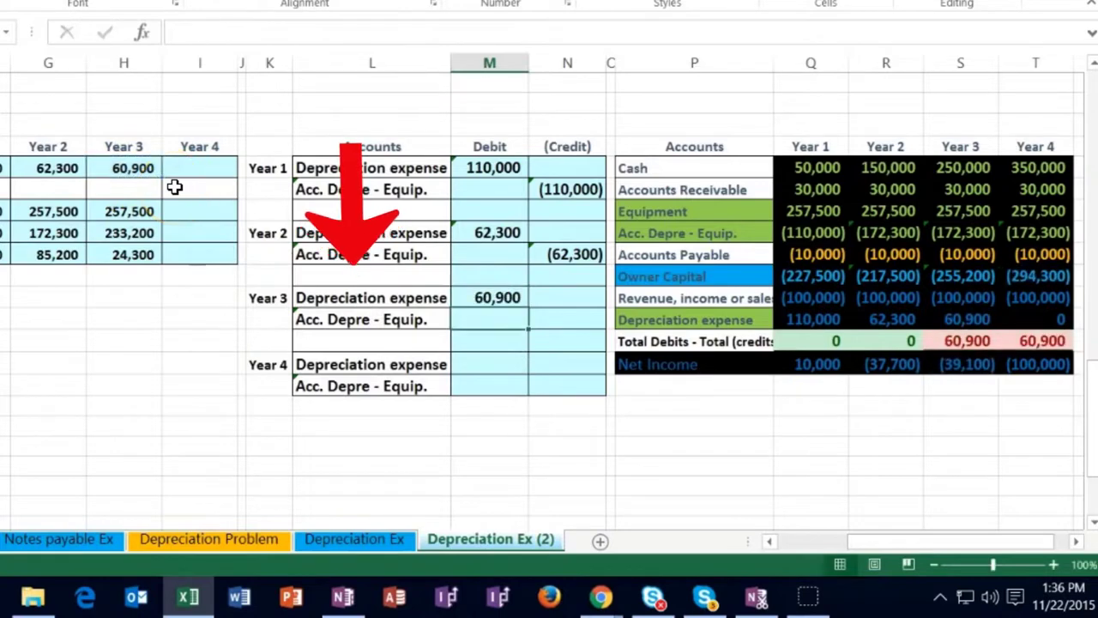
key(Right)
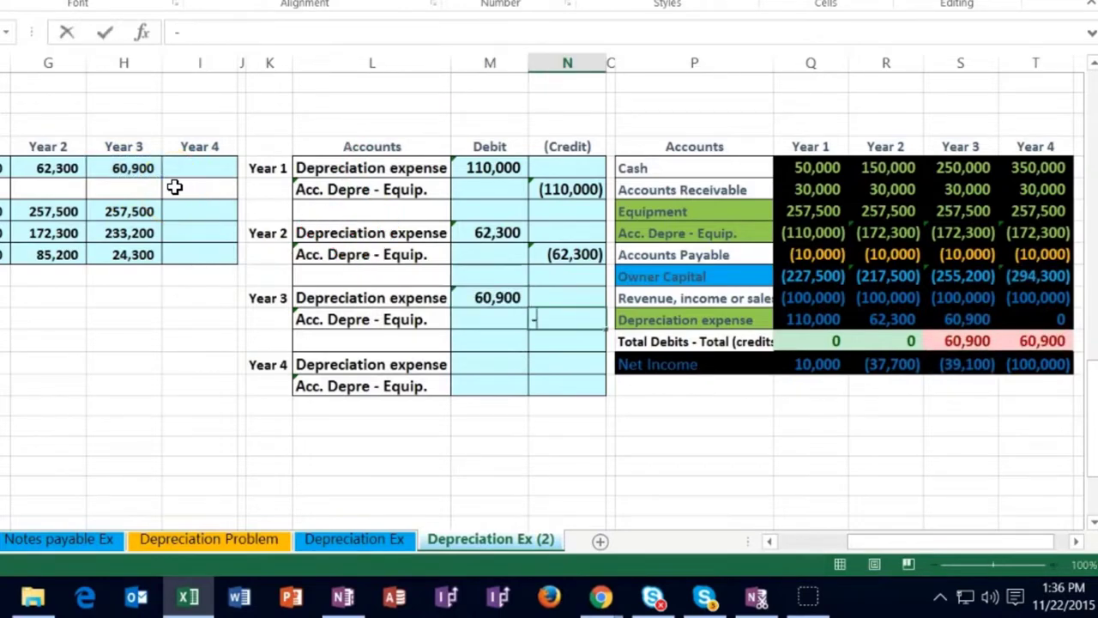
key(Return)
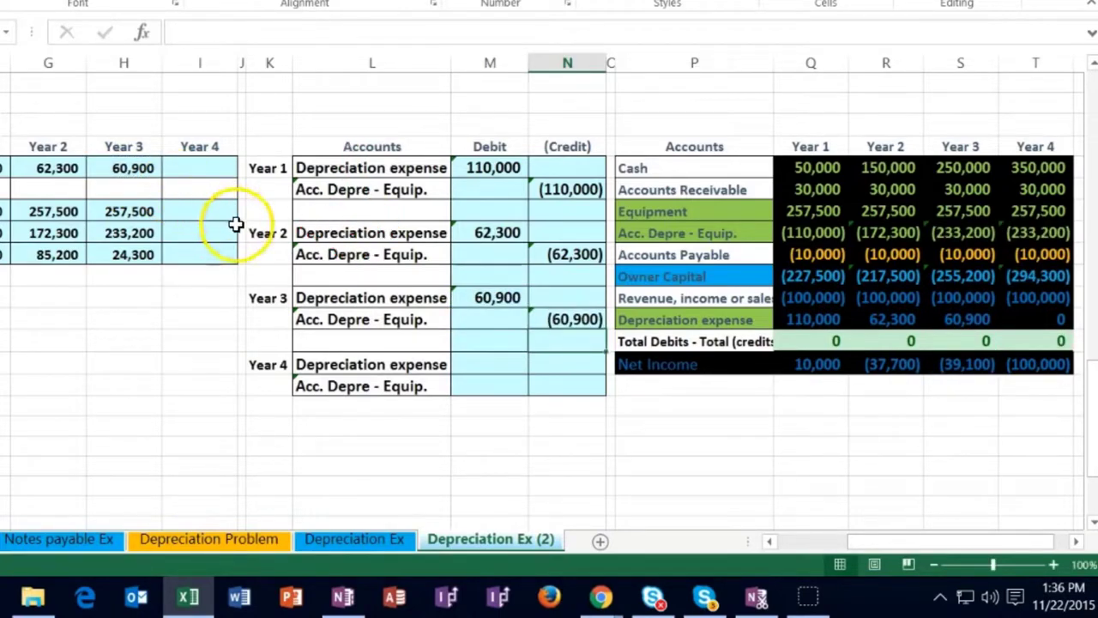
Step: Review the Year 3 trial balance effects on accumulated depreciation, equipment book value, depreciation expense and net income
click(965, 233)
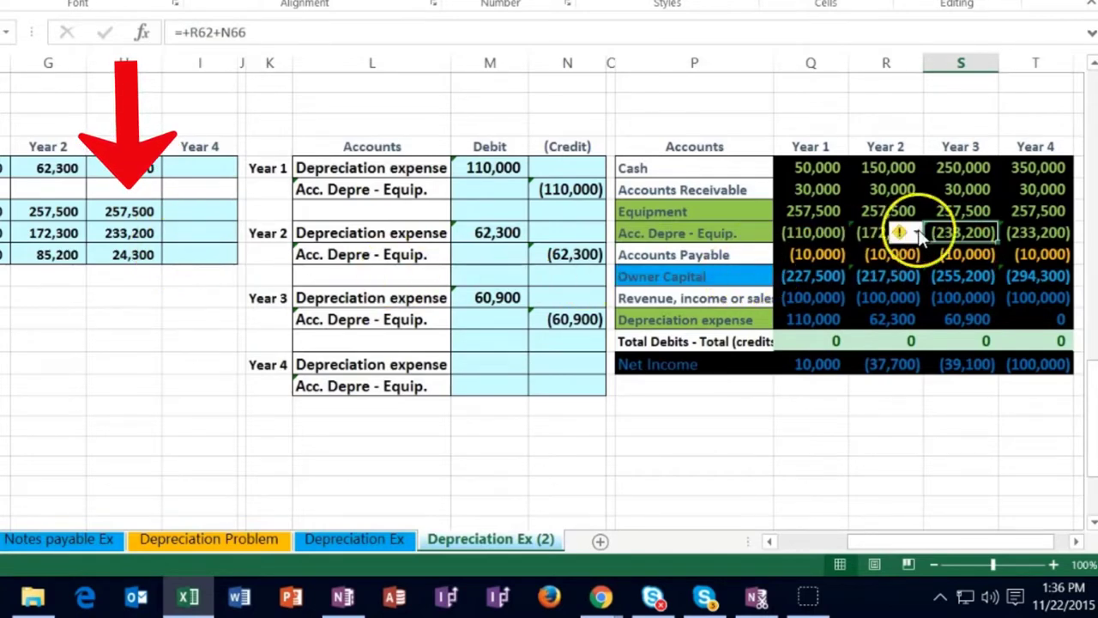
click(947, 213)
drag(941, 224, 941, 230)
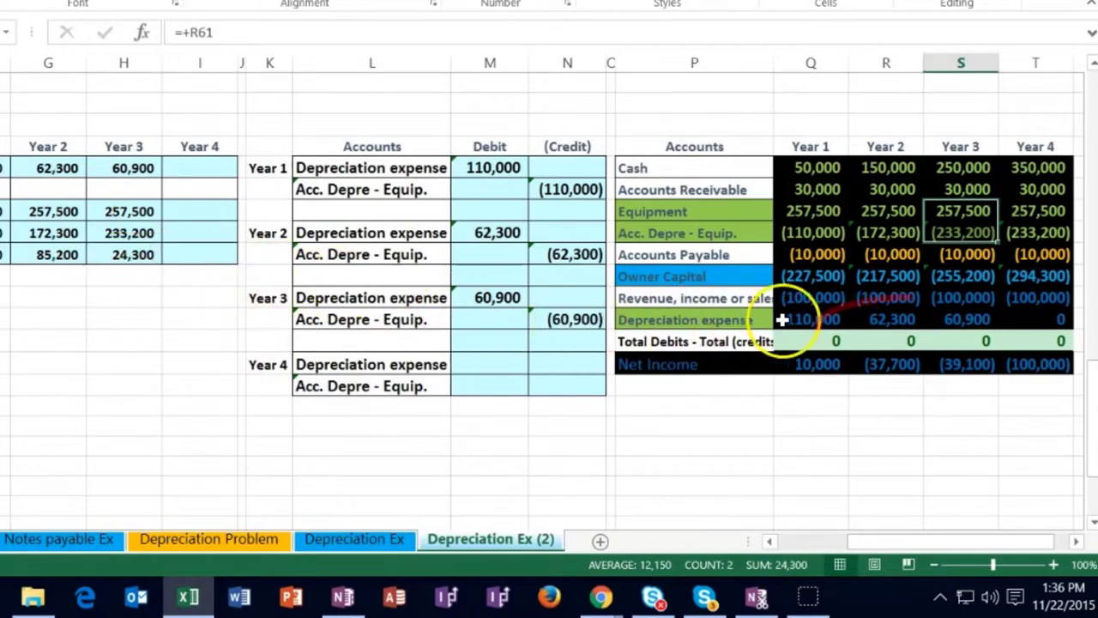
click(957, 319)
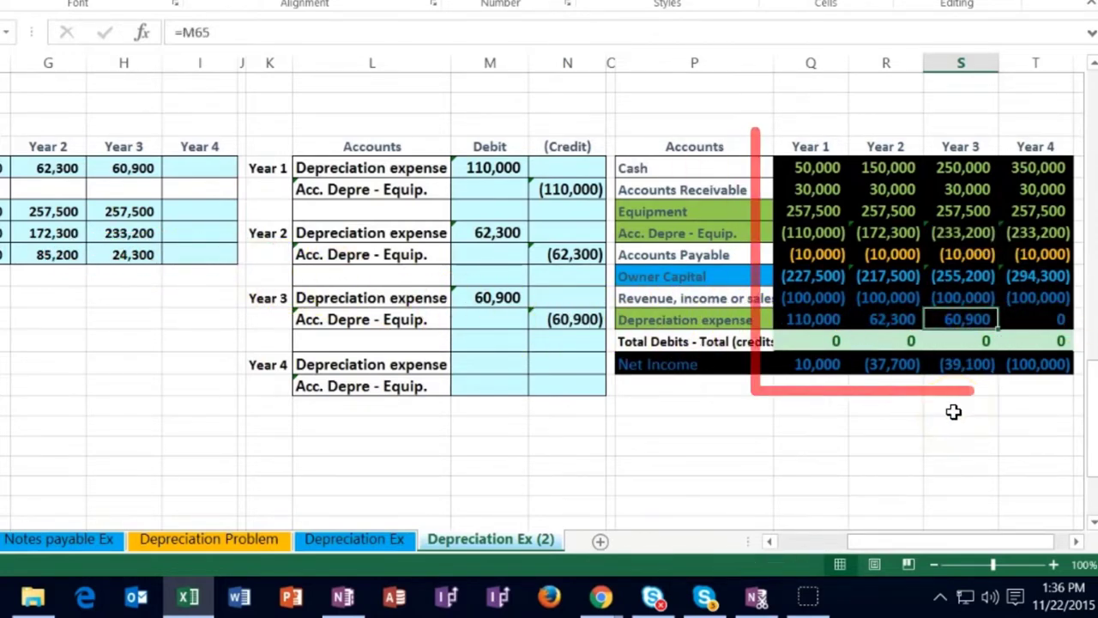
click(956, 367)
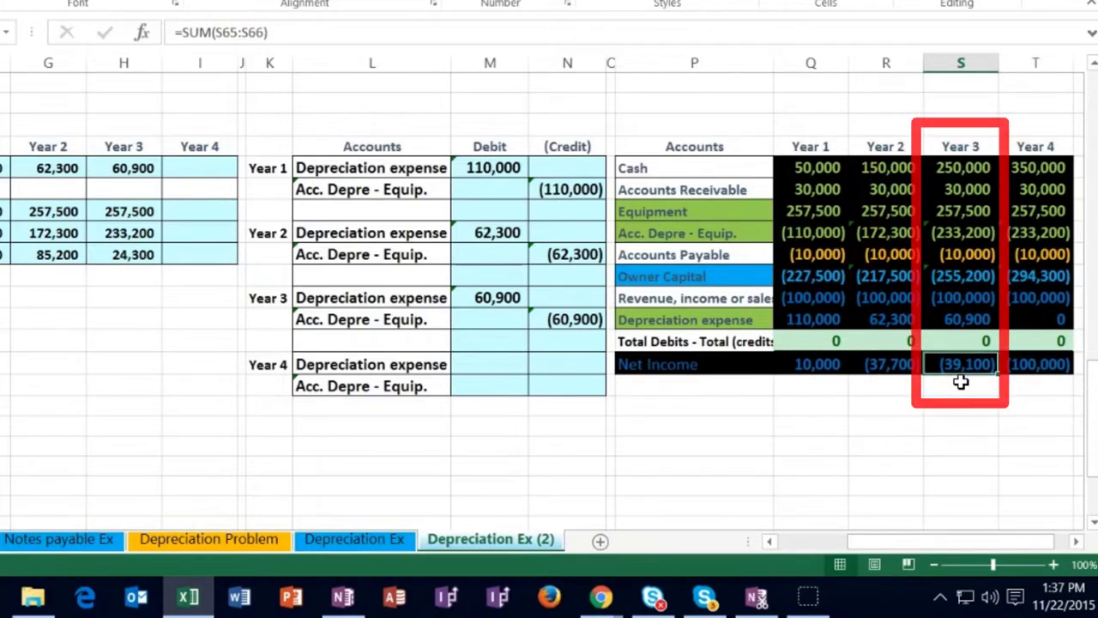
click(953, 356)
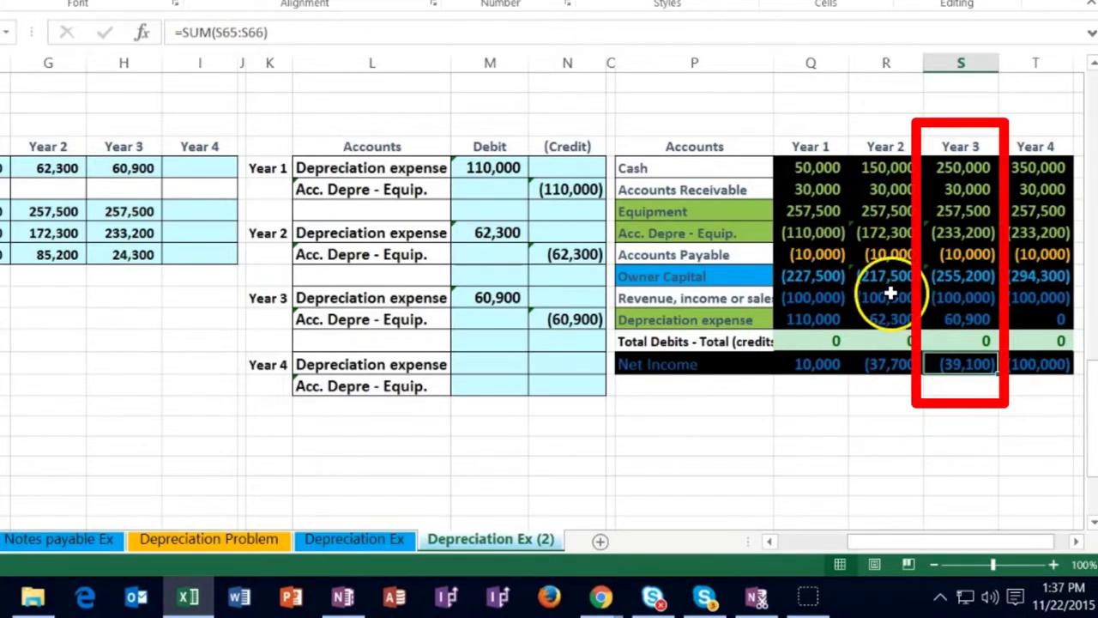
click(941, 232)
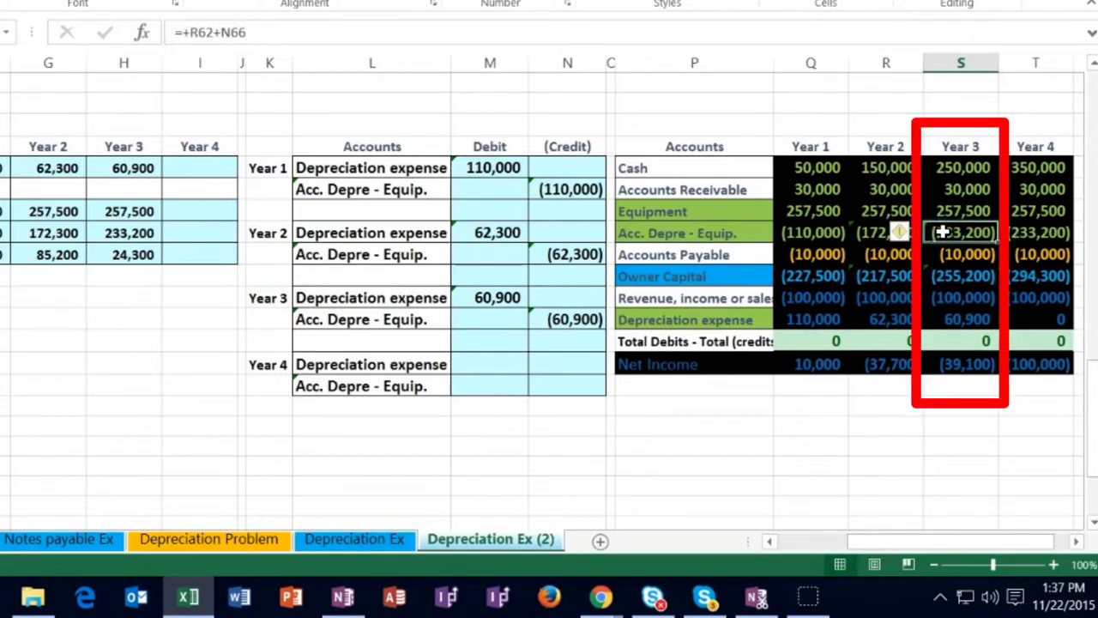
click(951, 248)
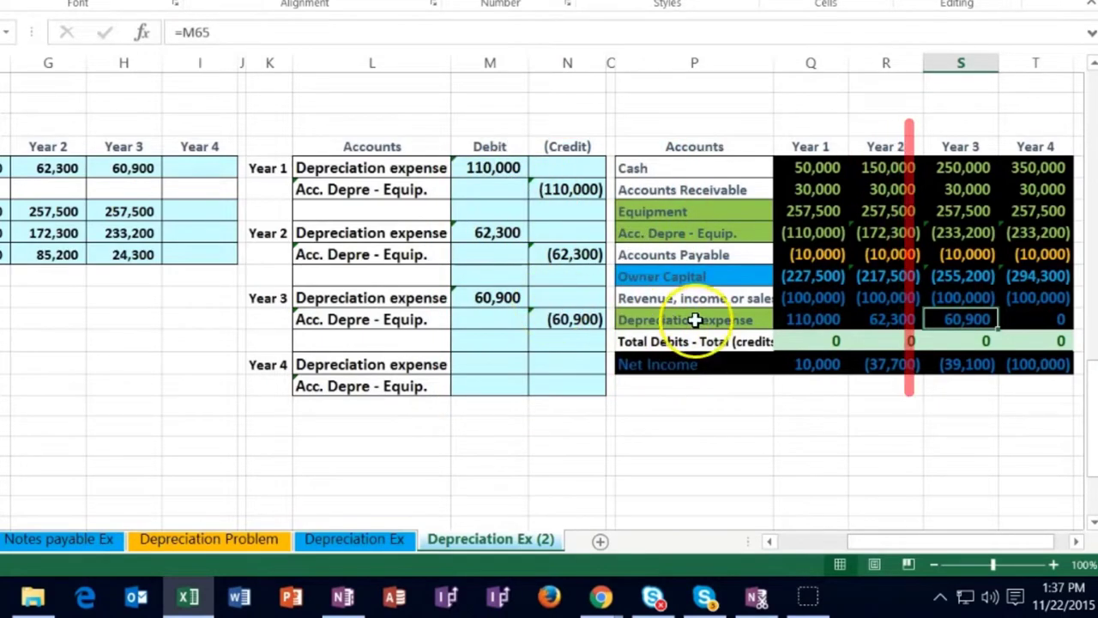
click(958, 232)
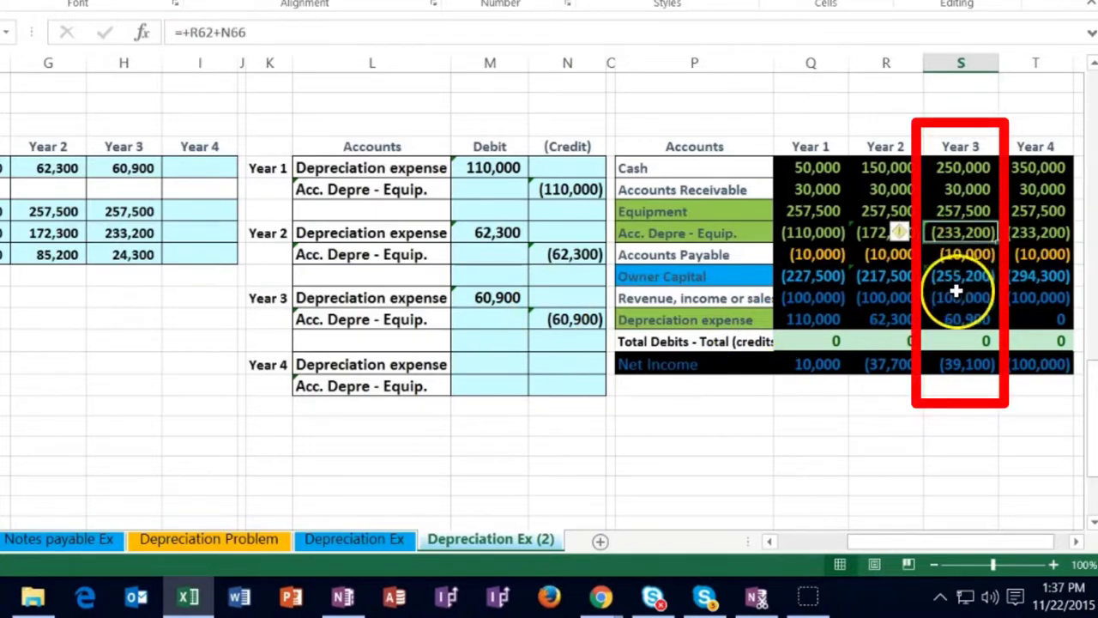
click(961, 318)
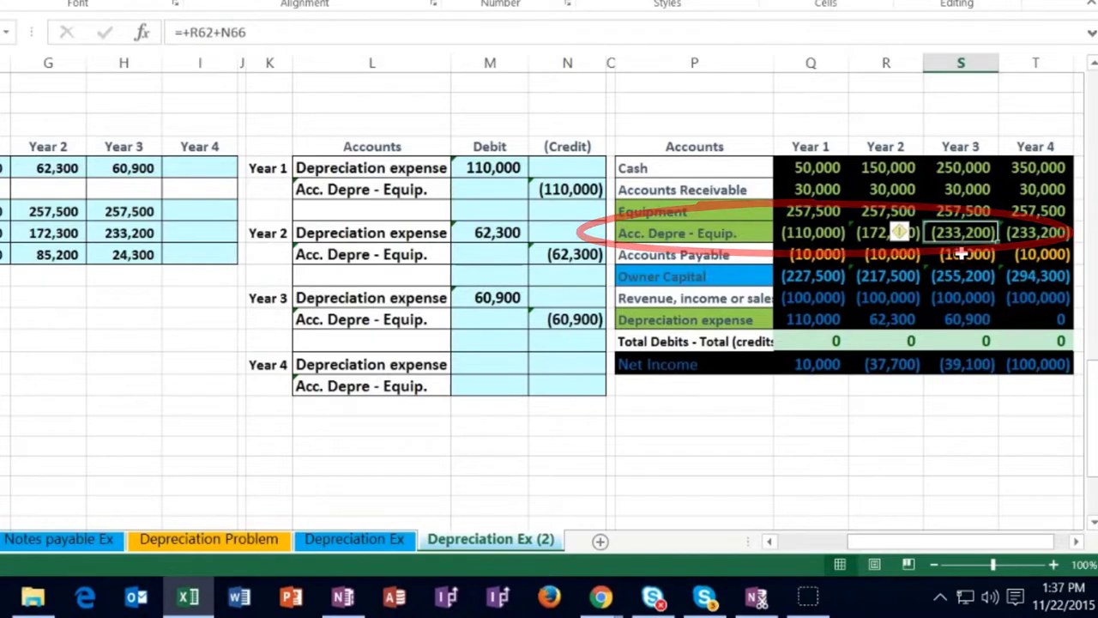
Step: Under Year 4 Alternative method in the Units of Production calculation, label B78 "Units produced in year 4" and enter 15,200 beside it
click(484, 360)
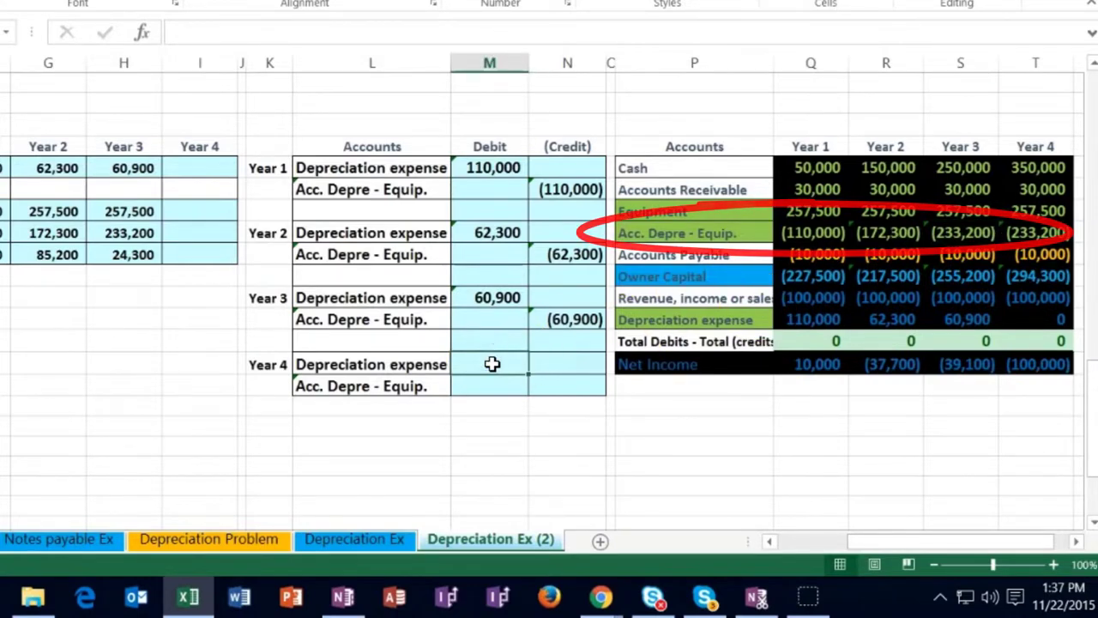
key(Left)
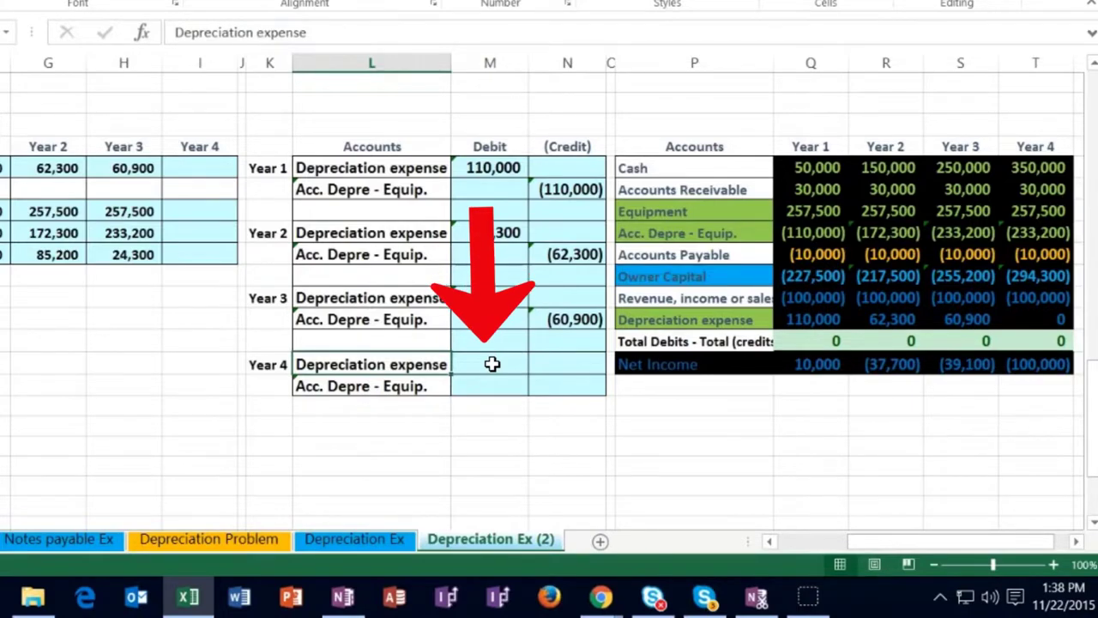
key(Left)
key(Left)
key(Left)
key(Left)
key(Left)
key(Left)
key(Left)
key(Left)
key(Left)
key(Left)
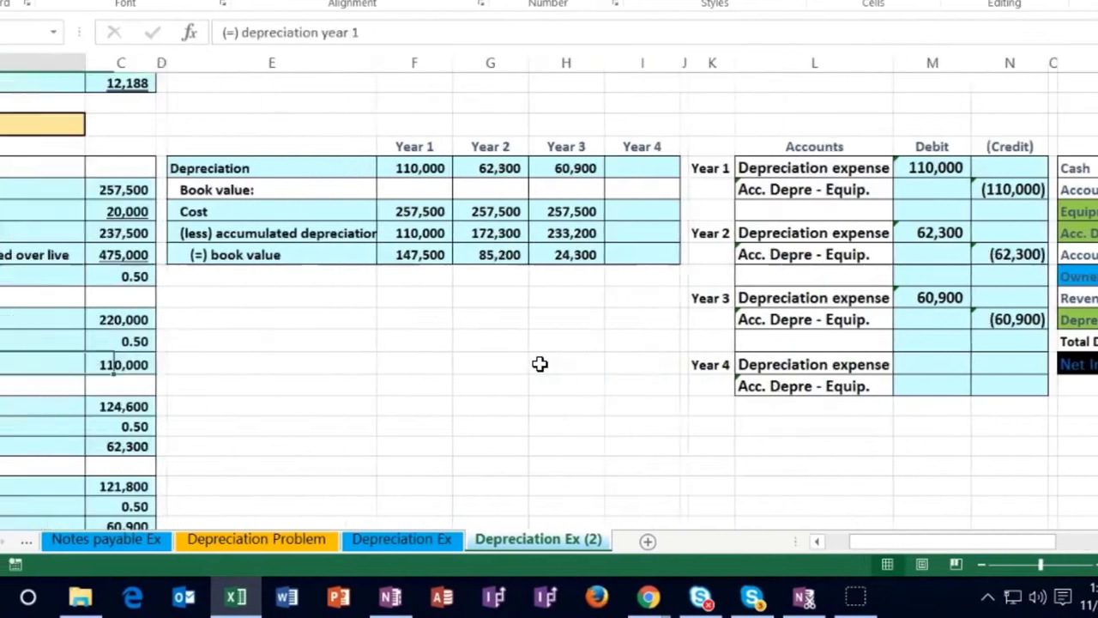
key(Left)
key(Left)
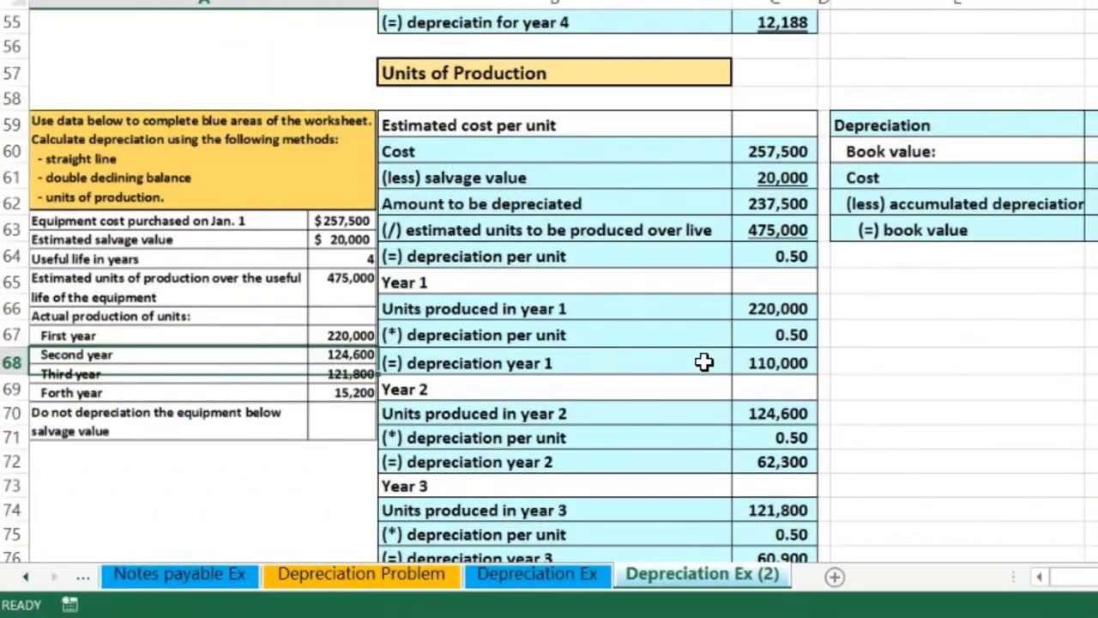
scroll(704, 362, down, 2)
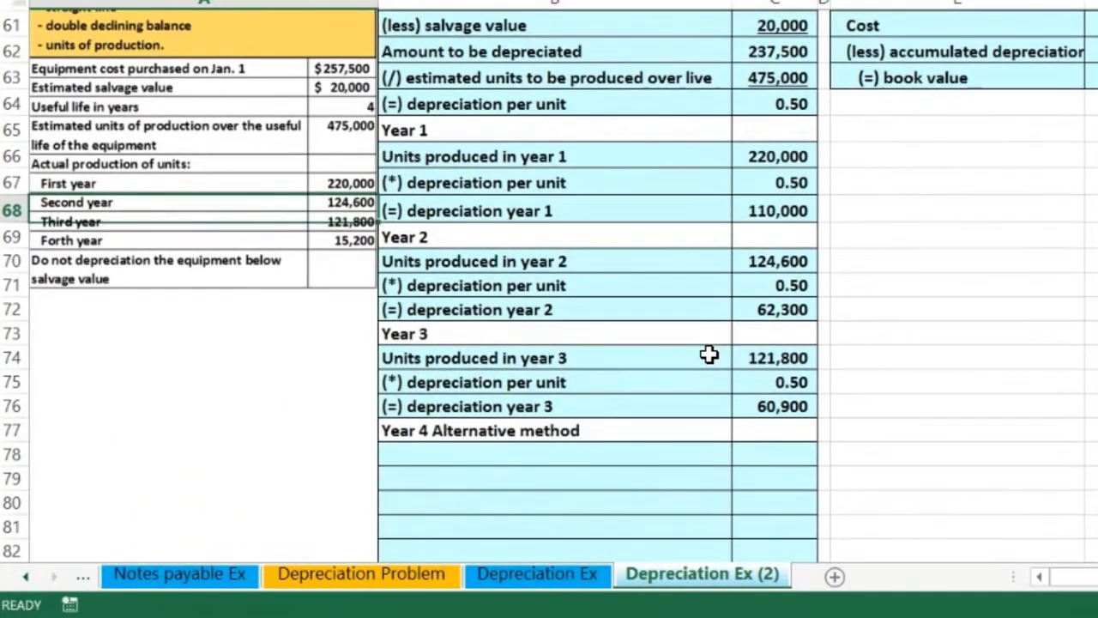
click(478, 454)
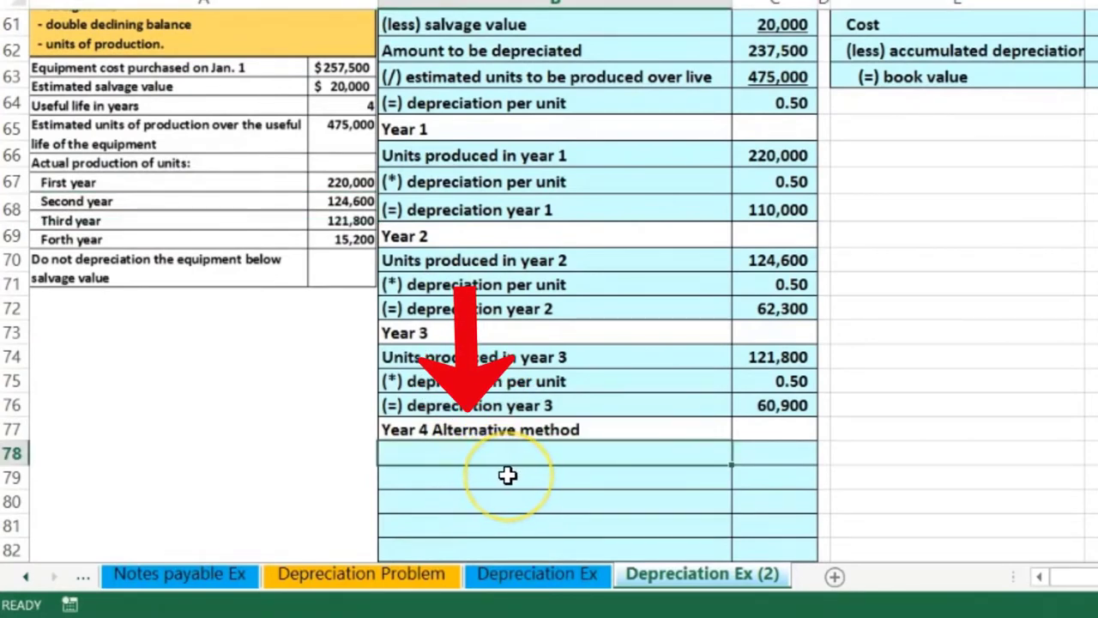
text(Units produced in year 4)
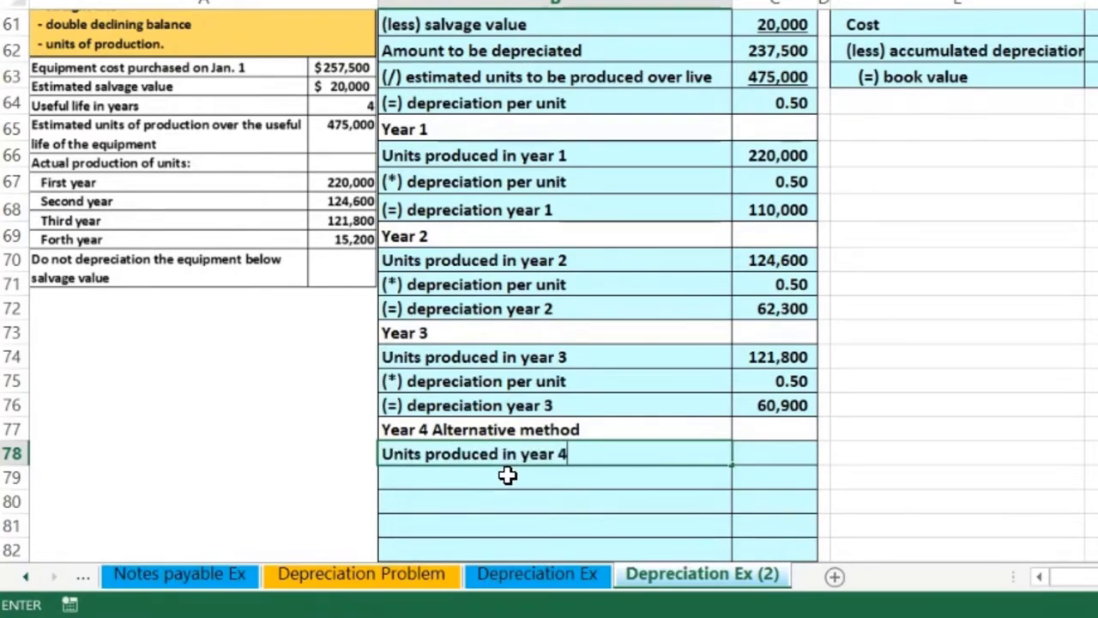
key(Tab)
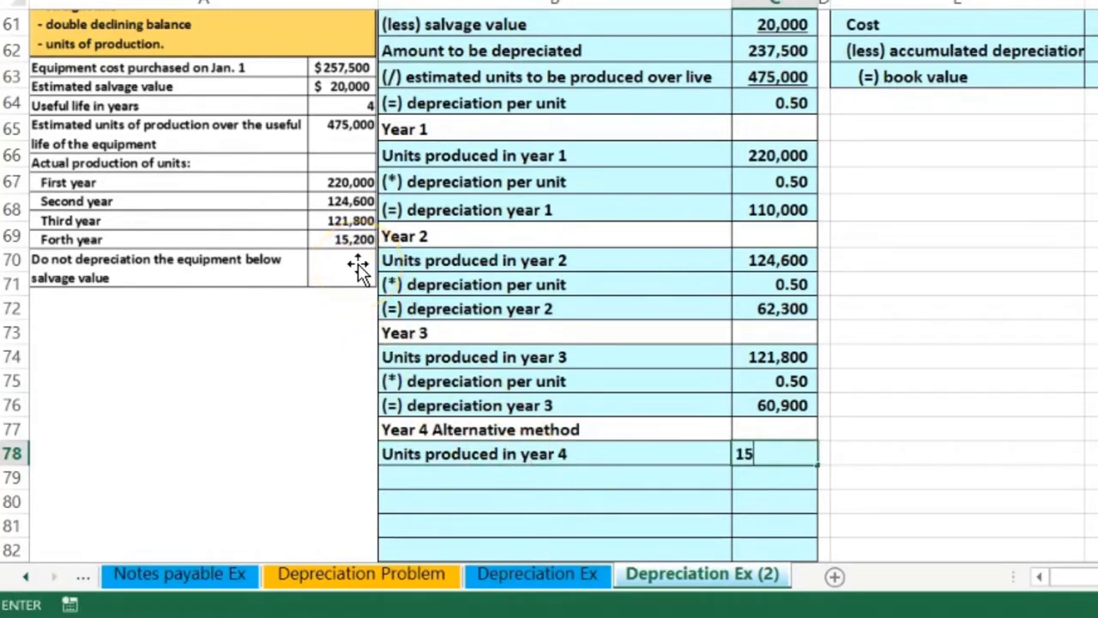
key(Return)
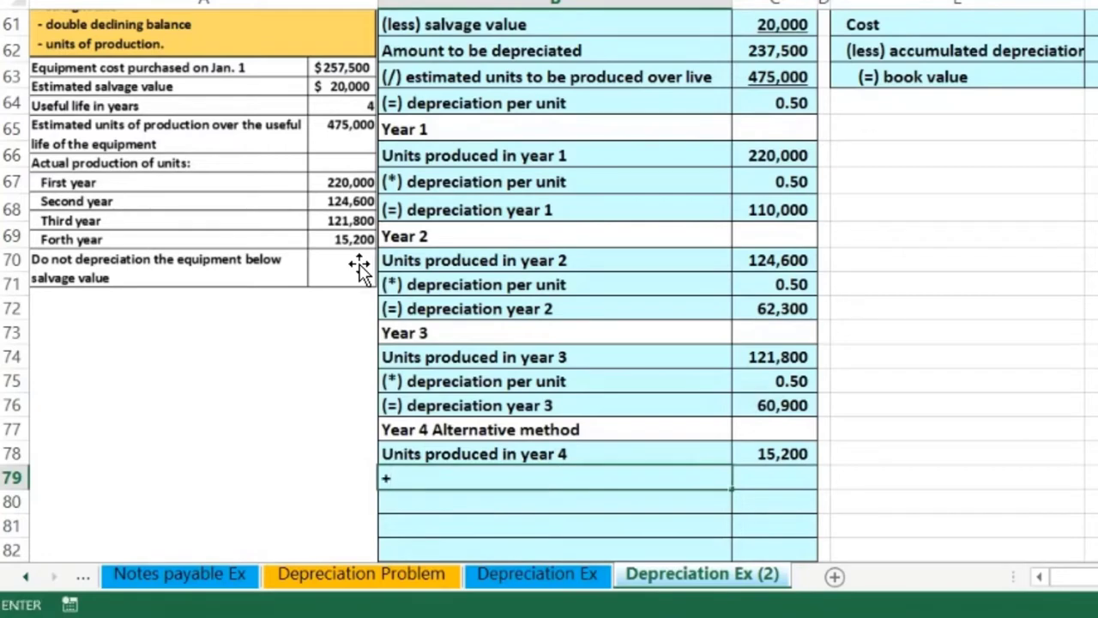
Step: Add the Year 4 depreciation per unit in row 79 from B75 and C64, and label B80 "(=) depreciation year 4"
text(+)
click(431, 381)
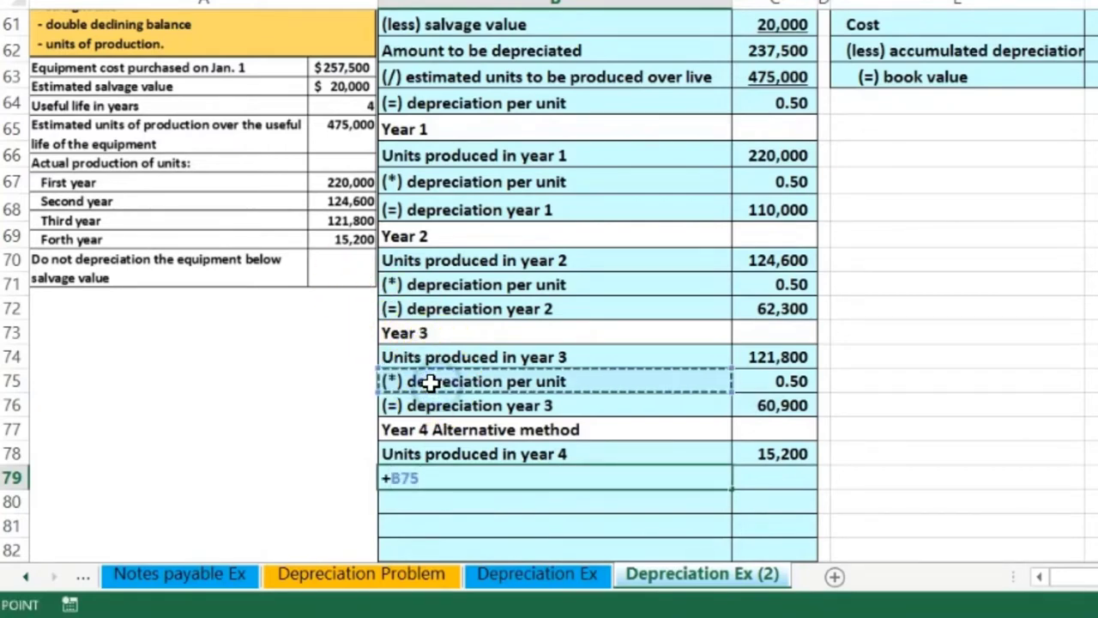
key(Tab)
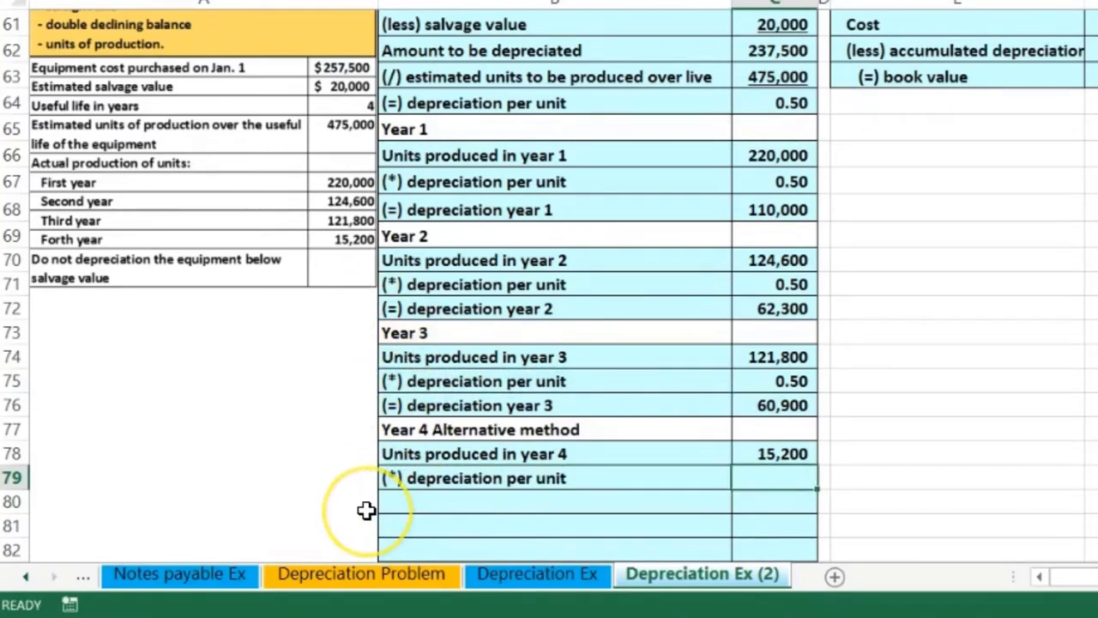
text(=)
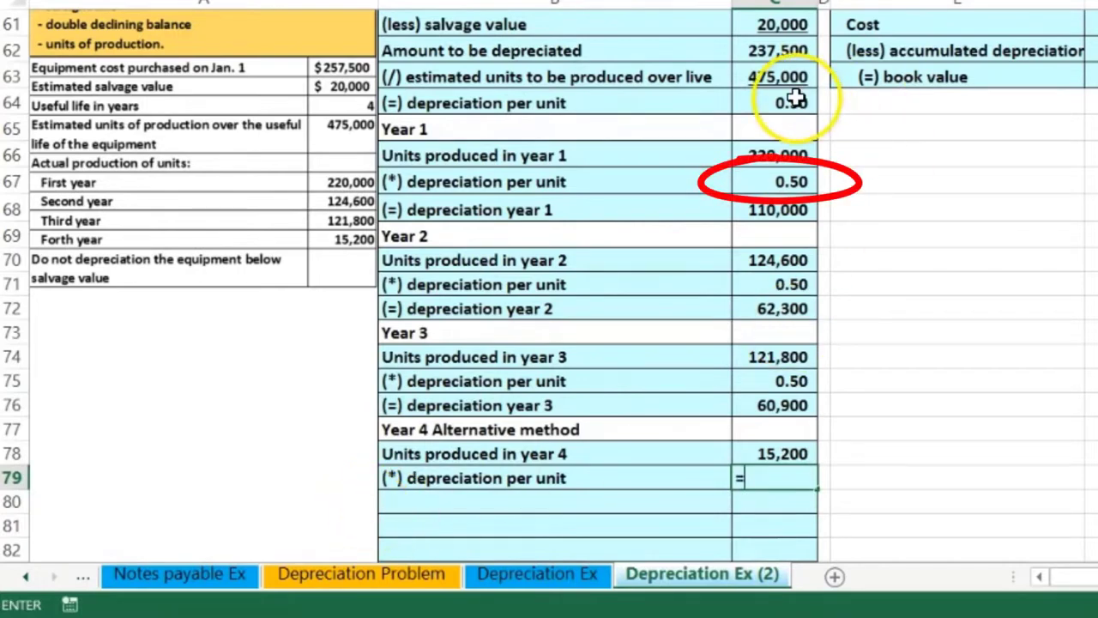
click(779, 102)
key(Return)
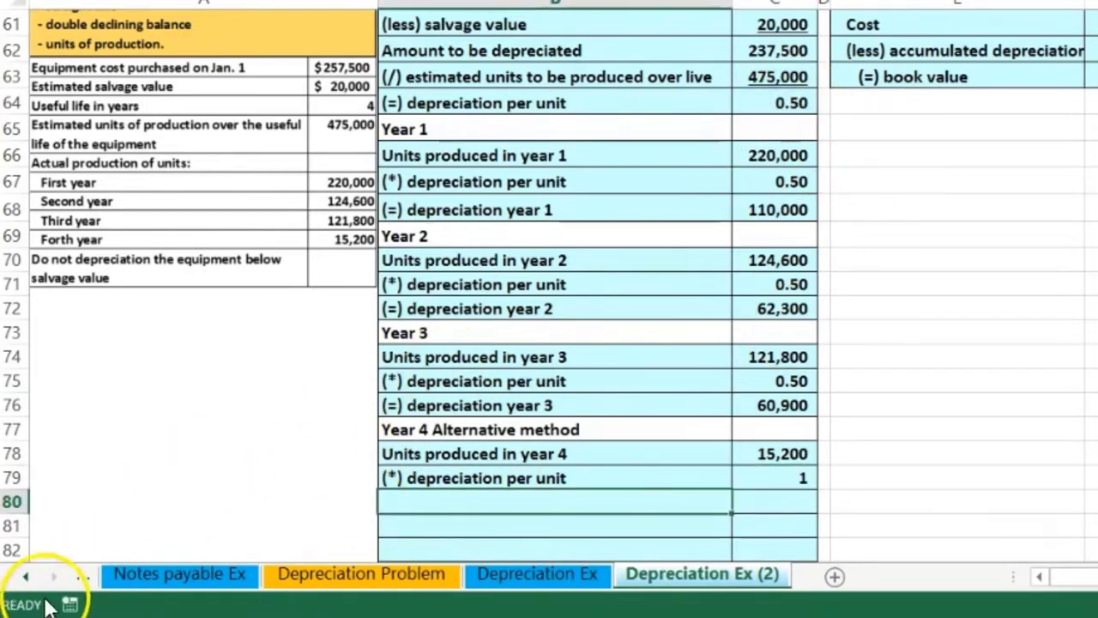
text((=) depreciation year 4)
key(Tab)
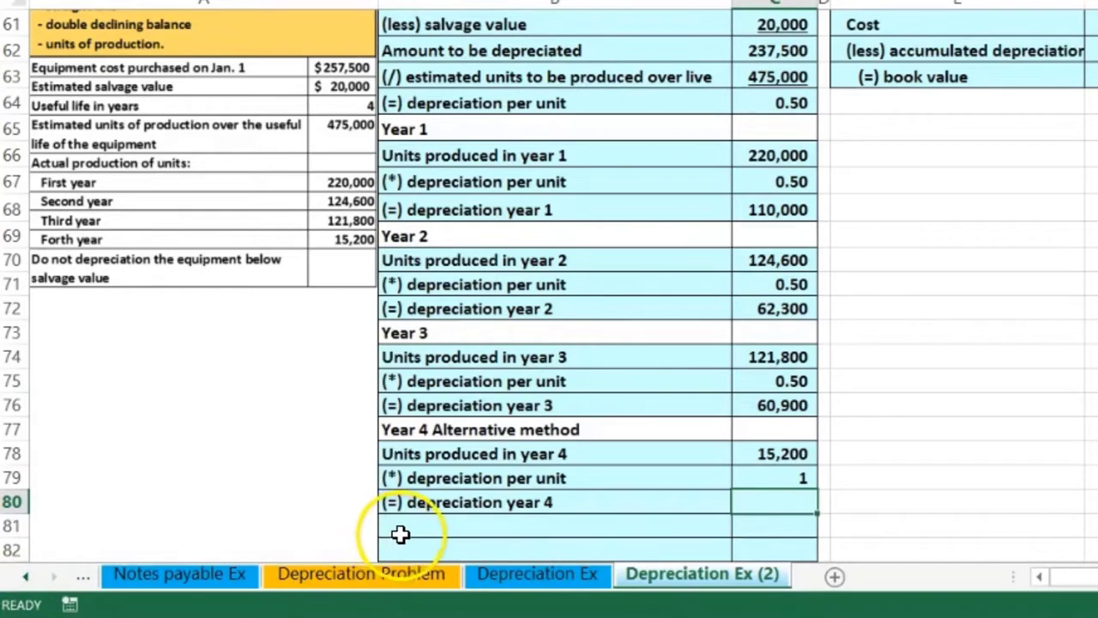
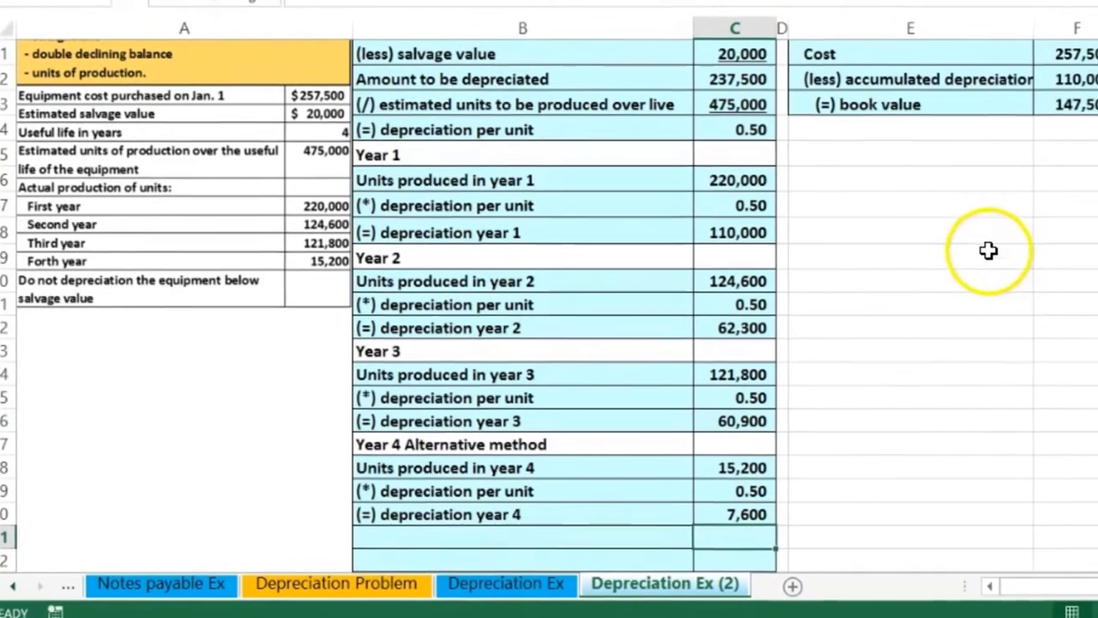
Step: Set Year 4 Depreciation in I59 of the units-of-production schedule to the year 4 depreciation in C80
click(1009, 218)
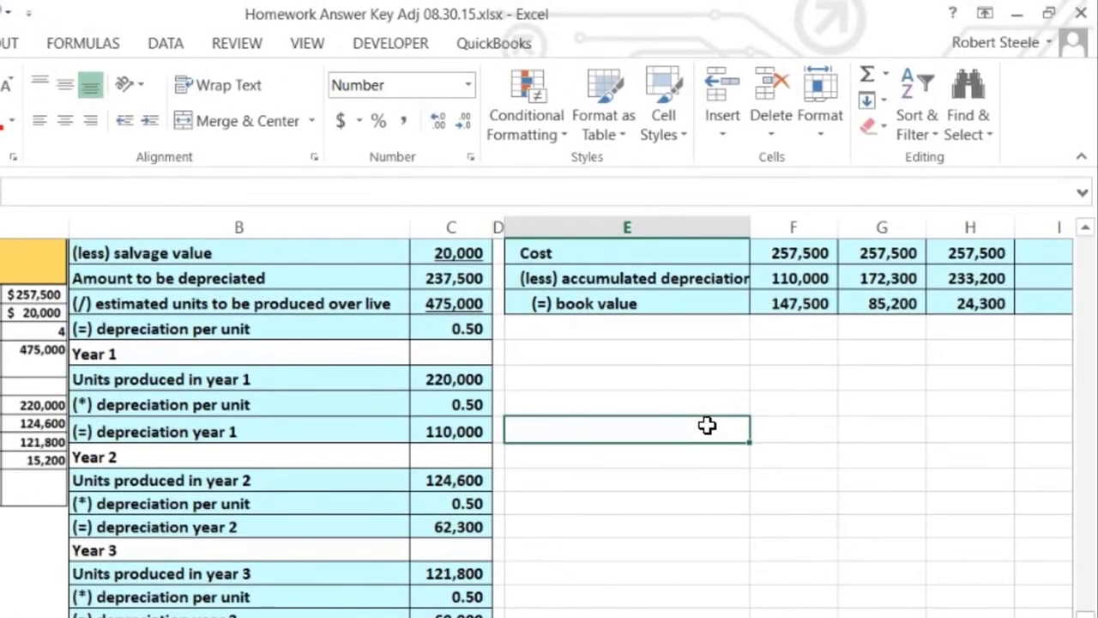
key(Right)
key(Right)
key(Right)
key(Right)
key(Right)
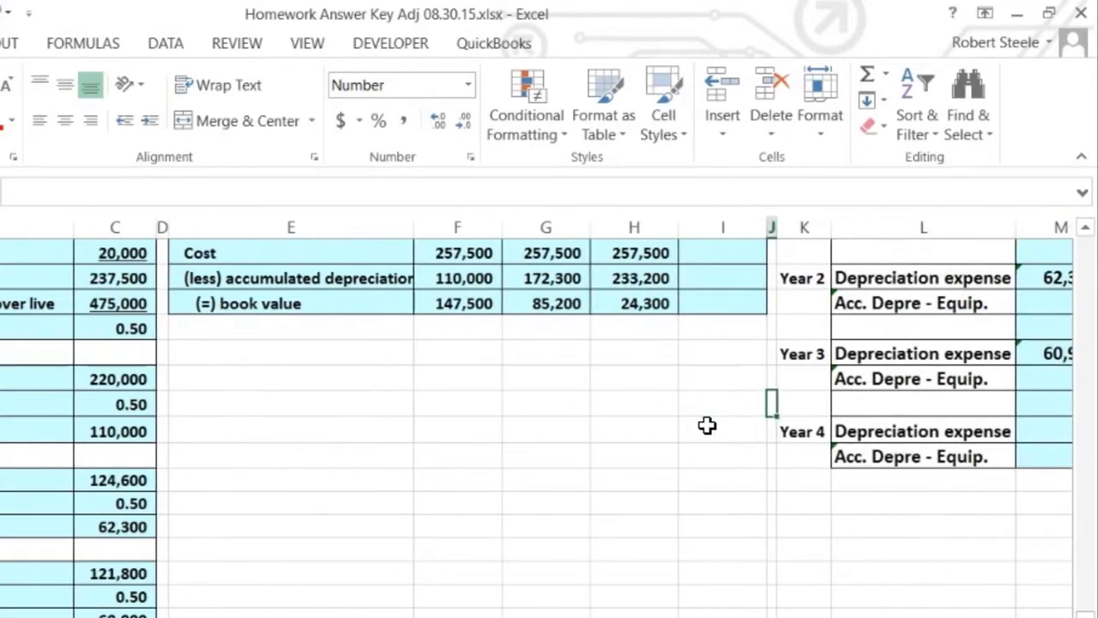
key(Up)
key(Up)
key(Up)
key(Up)
key(Up)
key(Up)
key(Up)
key(Up)
key(Up)
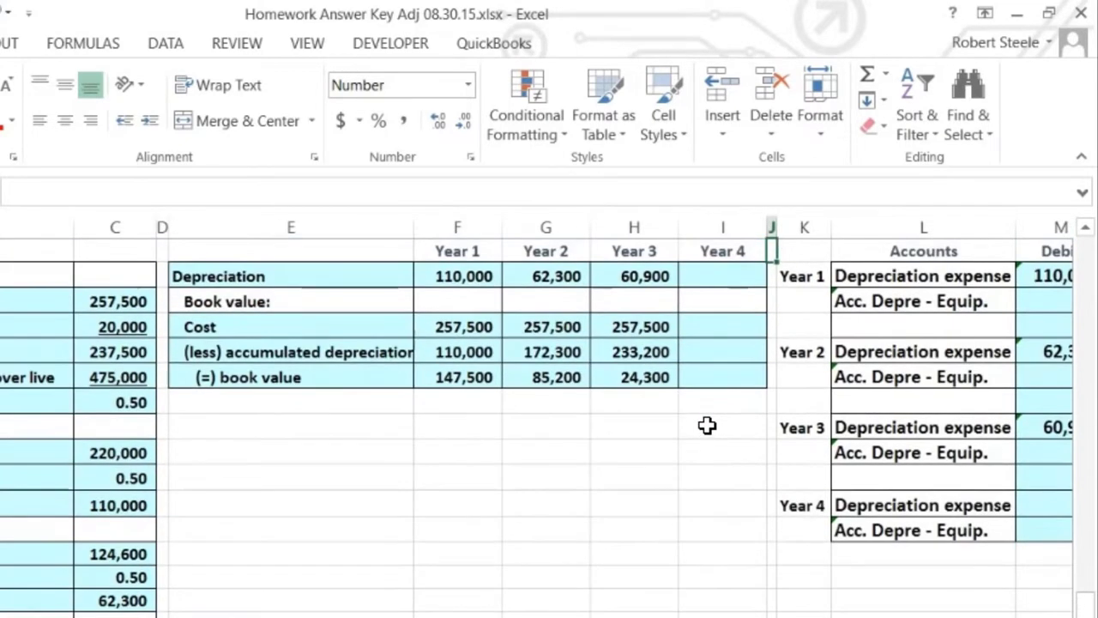
text(=)
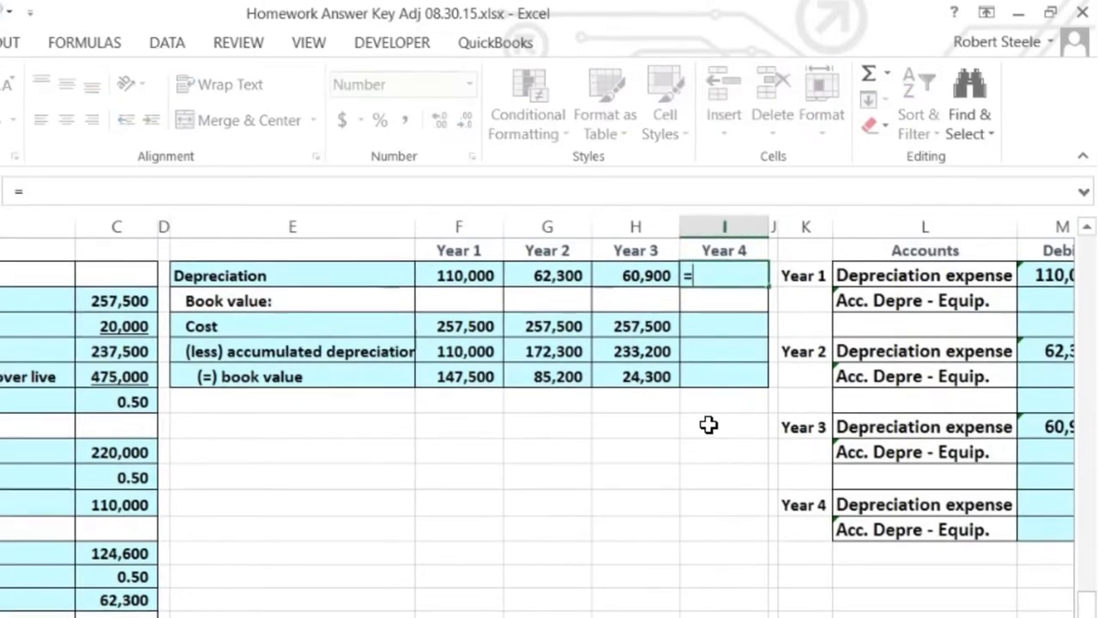
scroll(600, 489, down, 2)
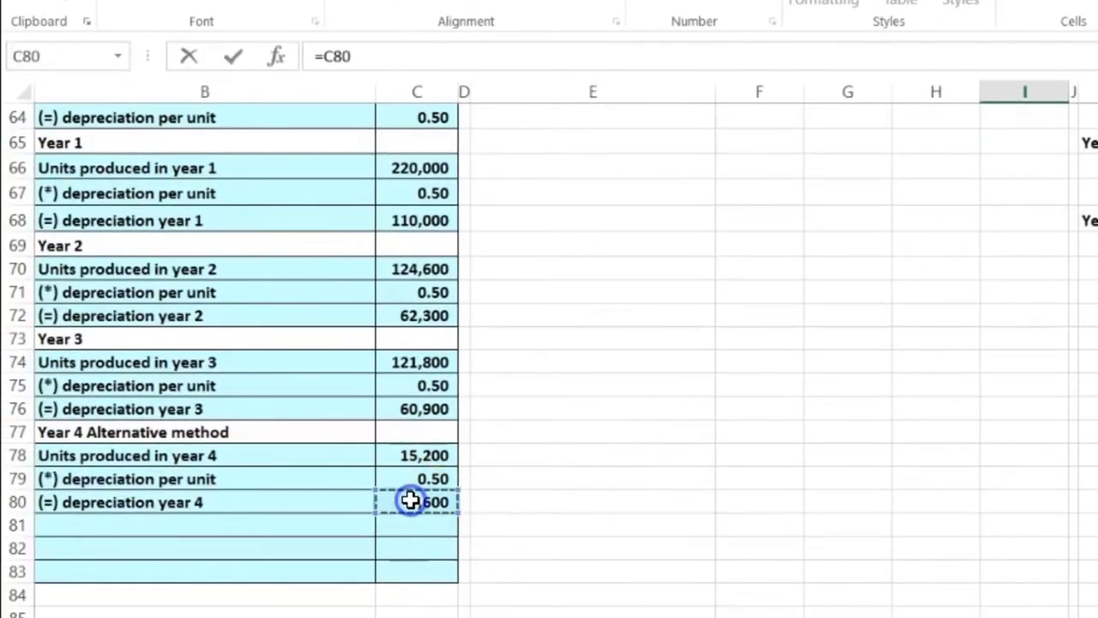
scroll(763, 392, up, 4)
key(Return)
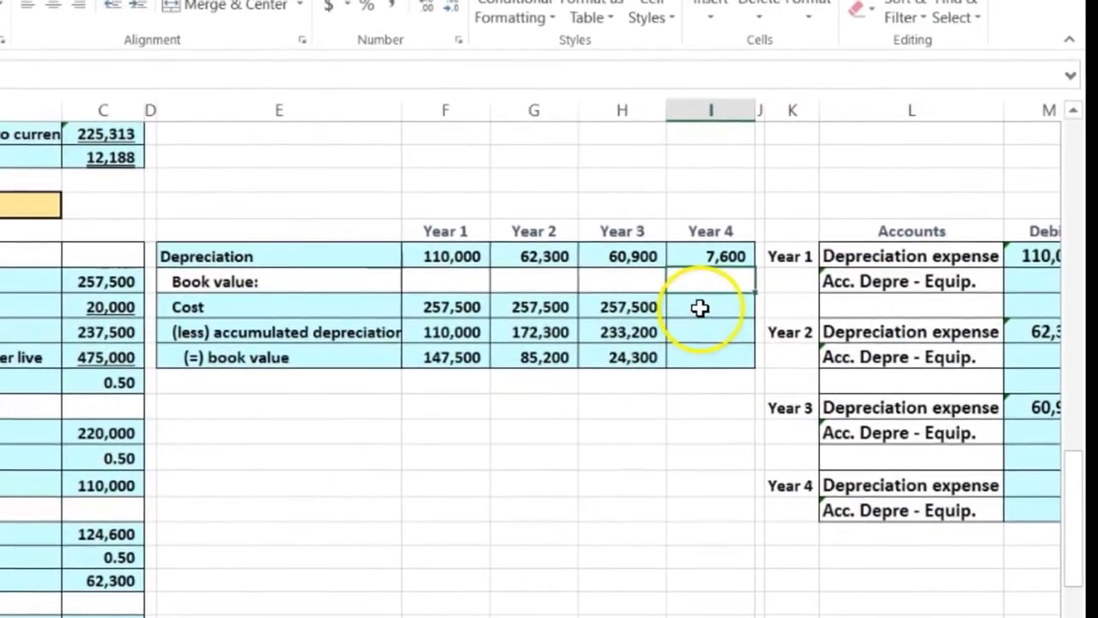
Step: Carry the equipment Cost forward to Year 4 by linking I61 to H61
click(700, 308)
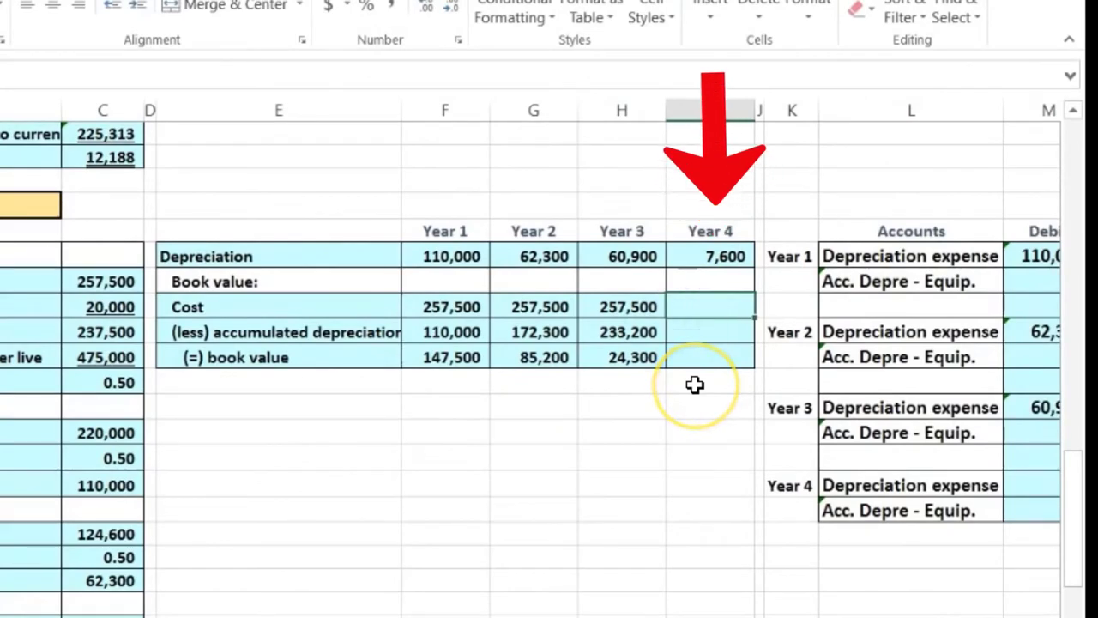
text(=)
key(Left)
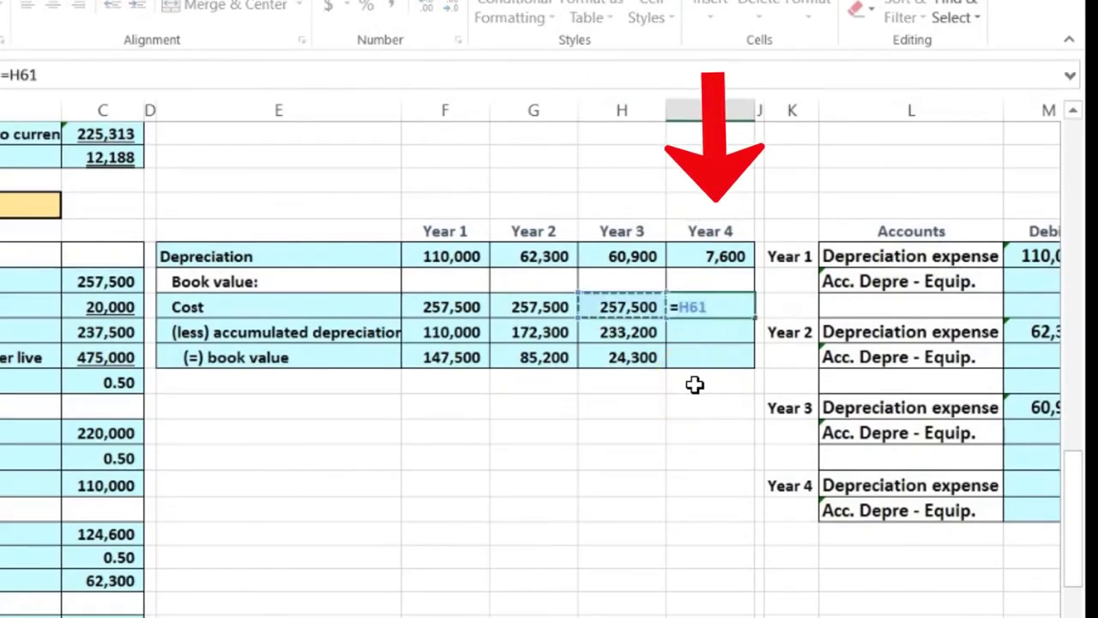
key(Return)
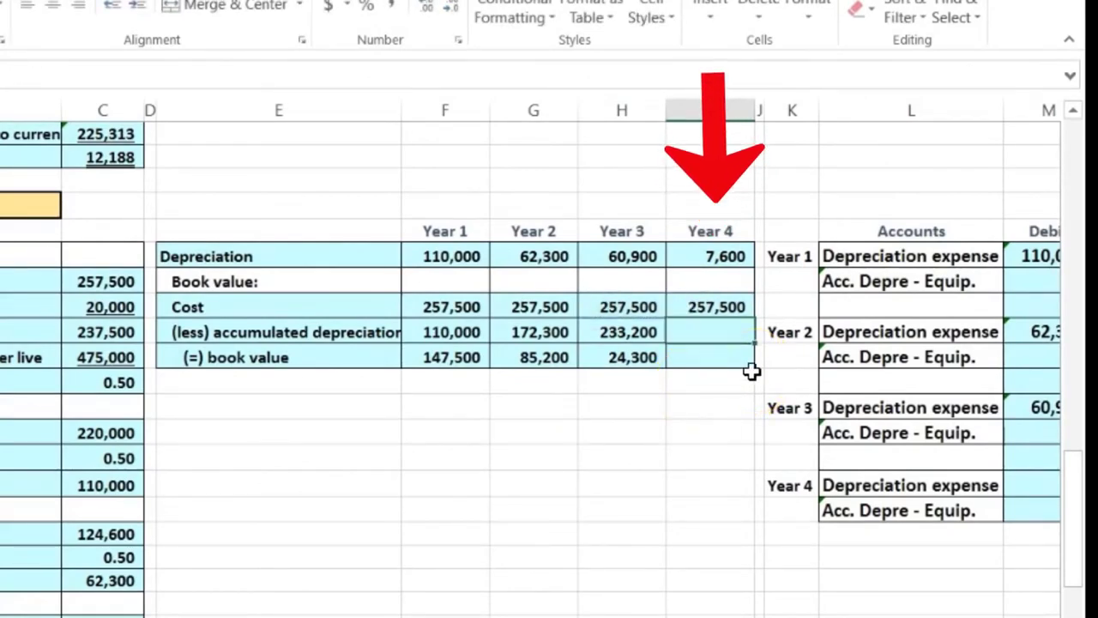
Step: Calculate Year 4 accumulated depreciation in I62 as H62+I59, and check it against the sum of depreciation in F59:I59
text(=)
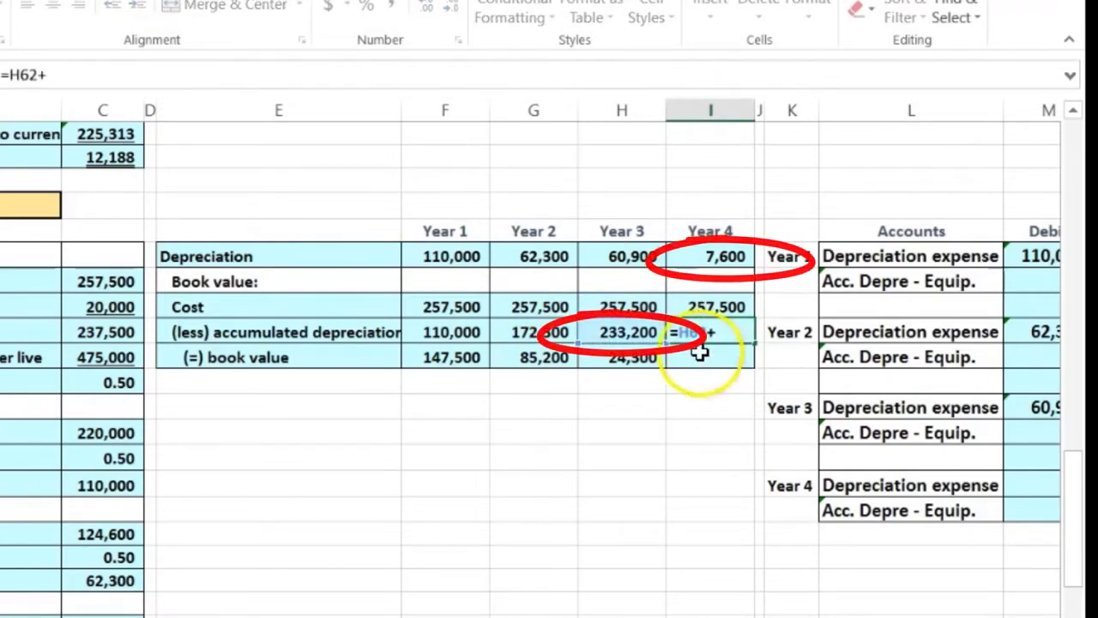
click(705, 258)
key(Return)
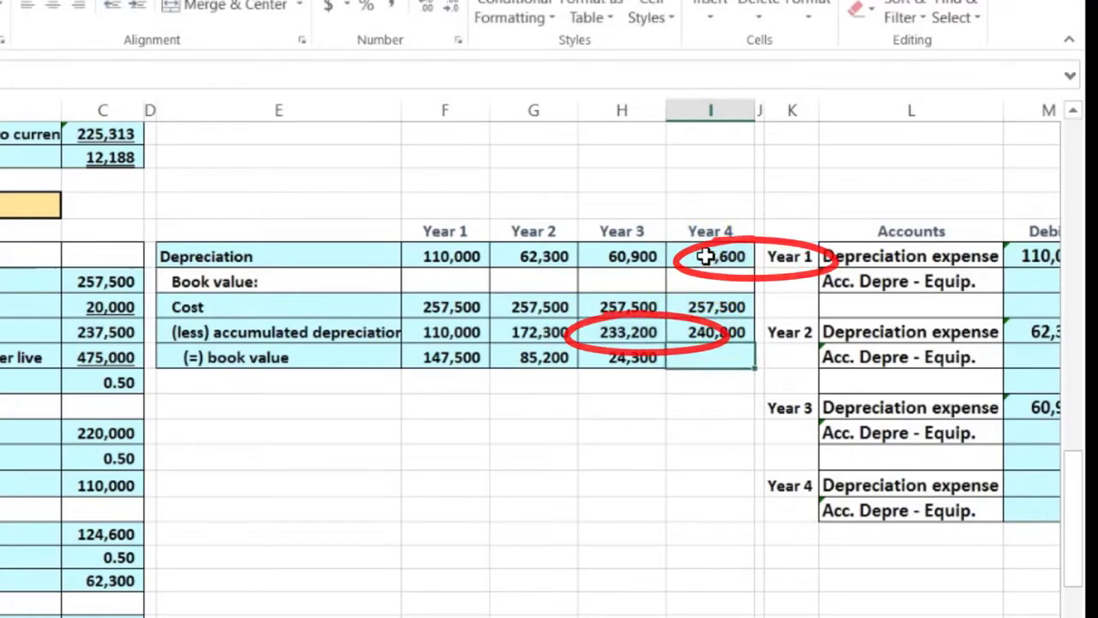
drag(455, 256, 671, 263)
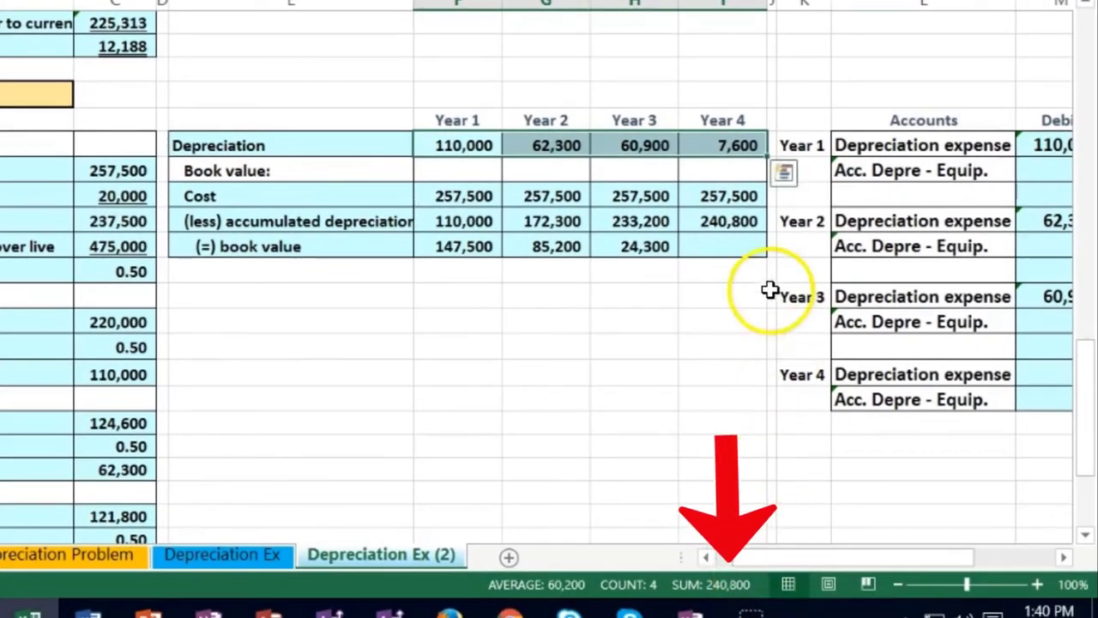
Step: Calculate the Year 4 book value in I63 as I61-I62 and compare it with the salvage value in C61
click(740, 251)
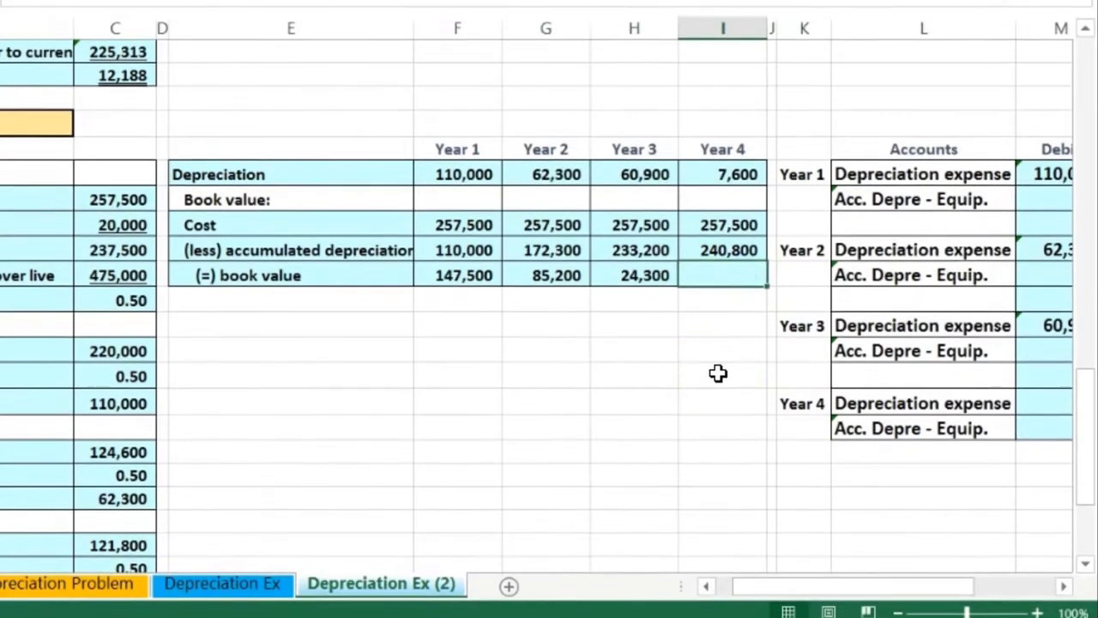
text(=)
click(728, 197)
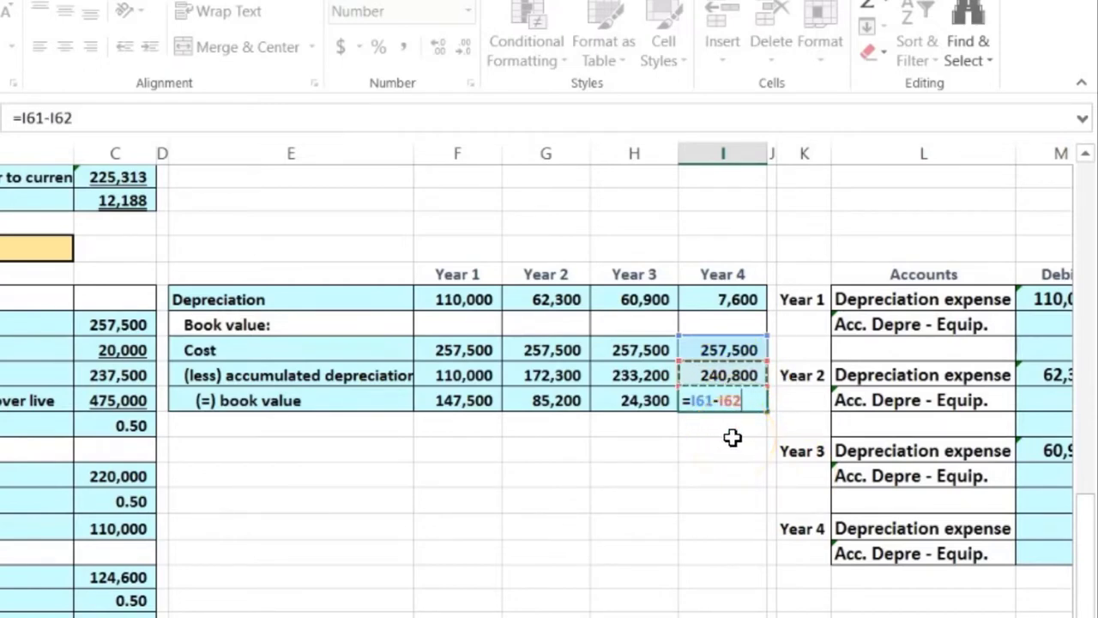
key(Return)
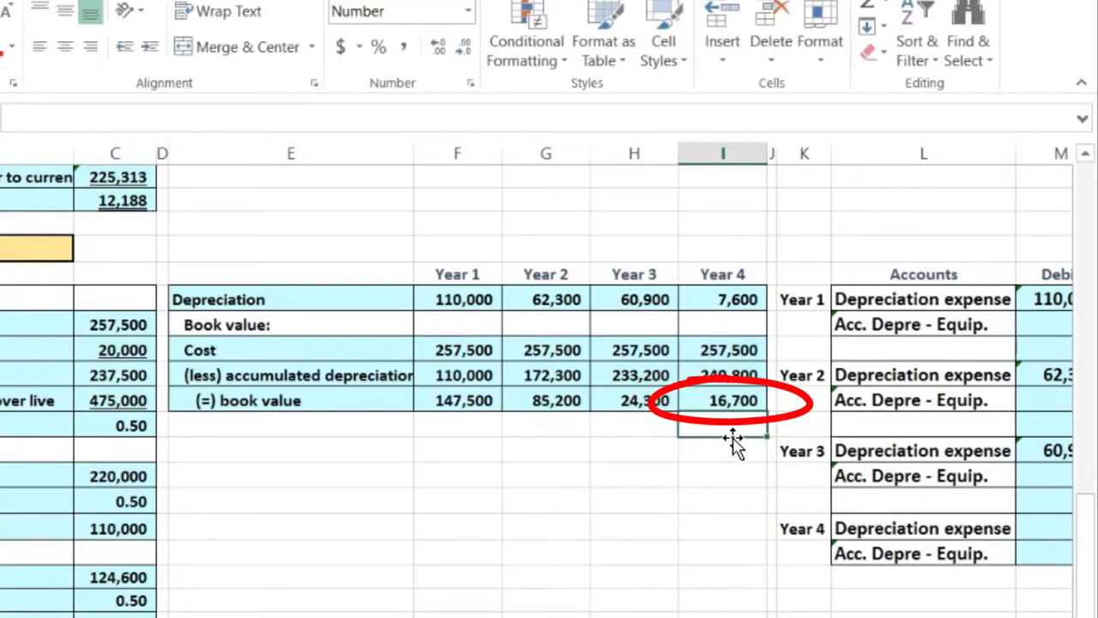
click(752, 399)
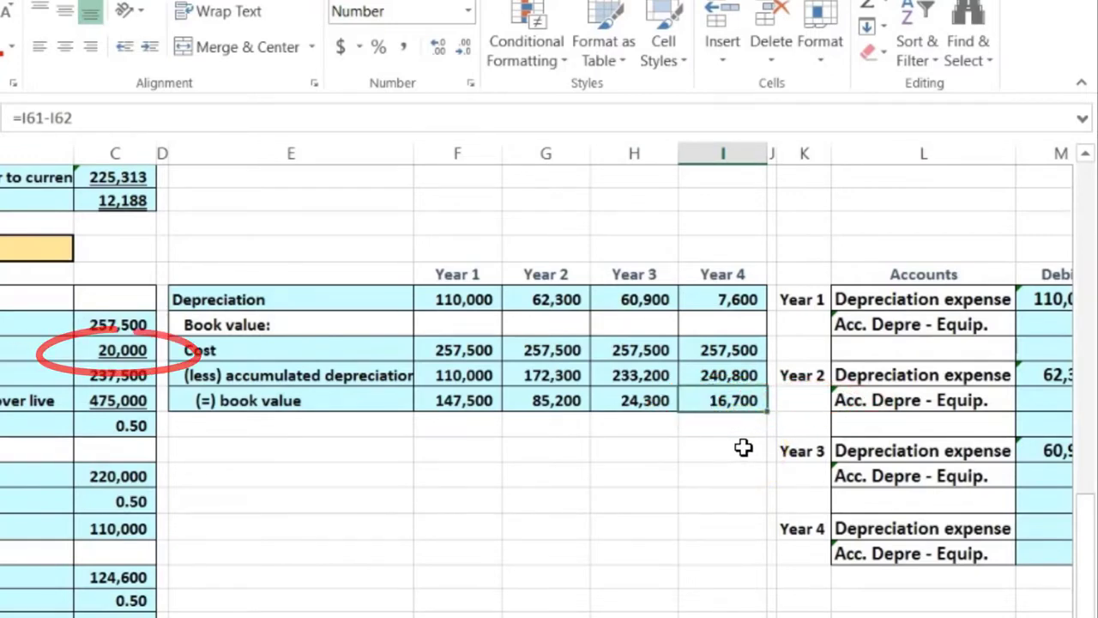
click(142, 350)
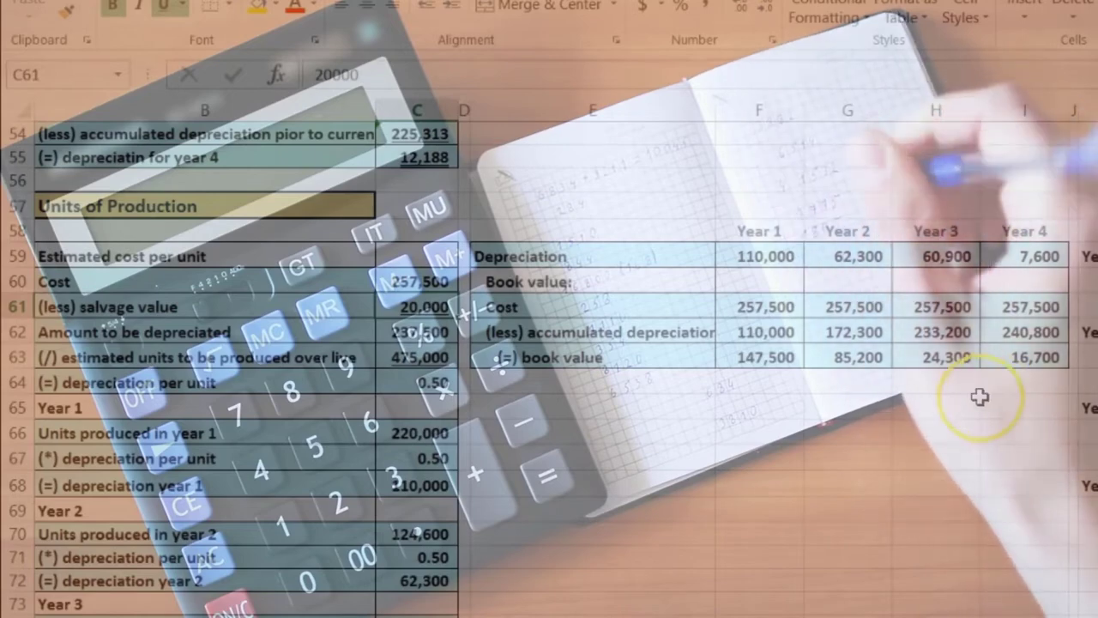
Step: Clear the Year 4 calculation in B78:C80 and the Year 4 schedule values in I59:I63
scroll(619, 533, down, 4)
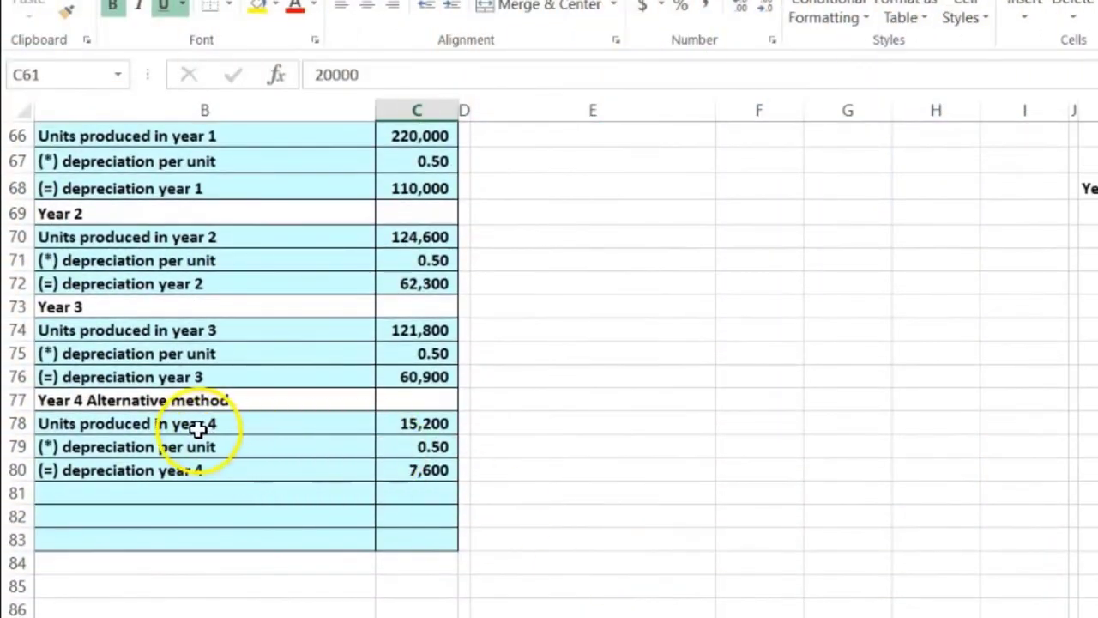
drag(197, 428, 404, 469)
key(Delete)
scroll(359, 395, up, 3)
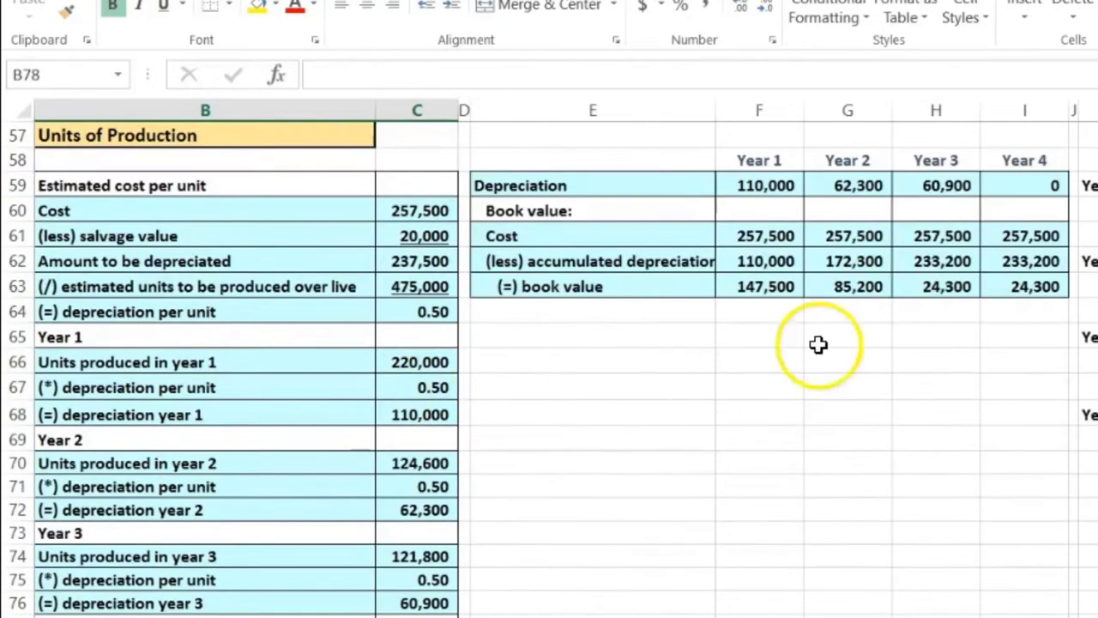
drag(1000, 189, 1017, 286)
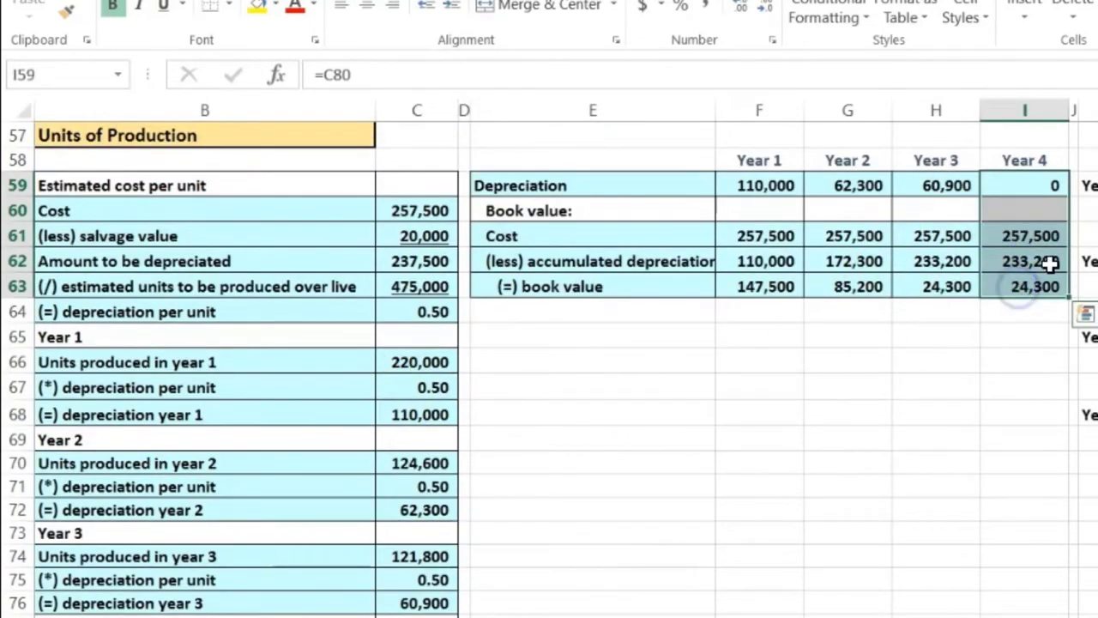
scroll(868, 338, down, 3)
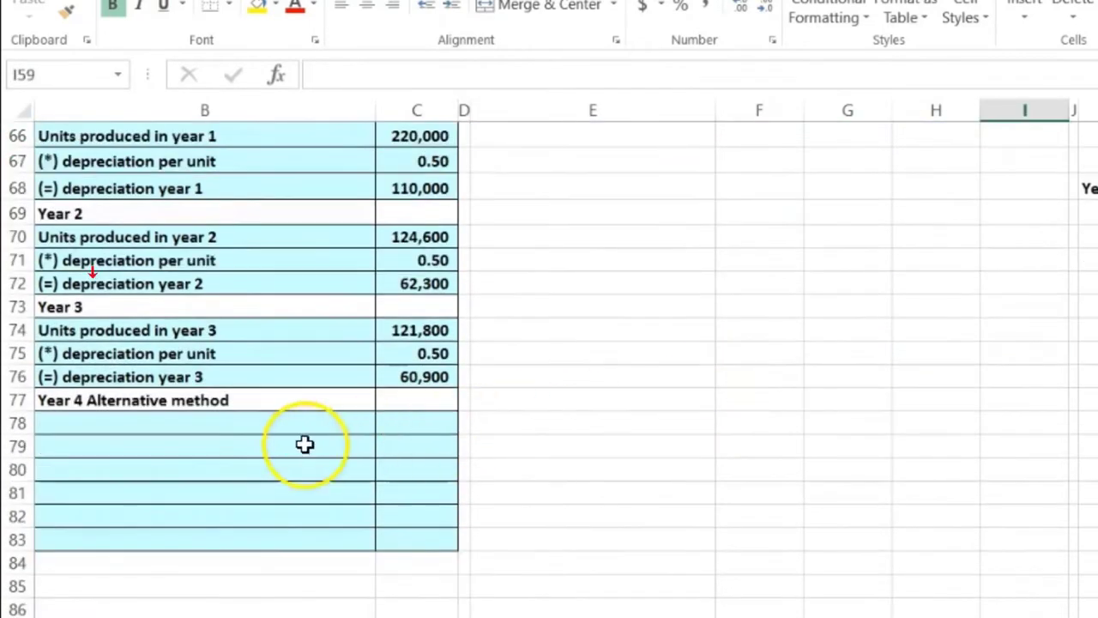
Step: Under Year 4 Alternative method, label B78 "Cost" and enter 257,500 in C78
click(165, 423)
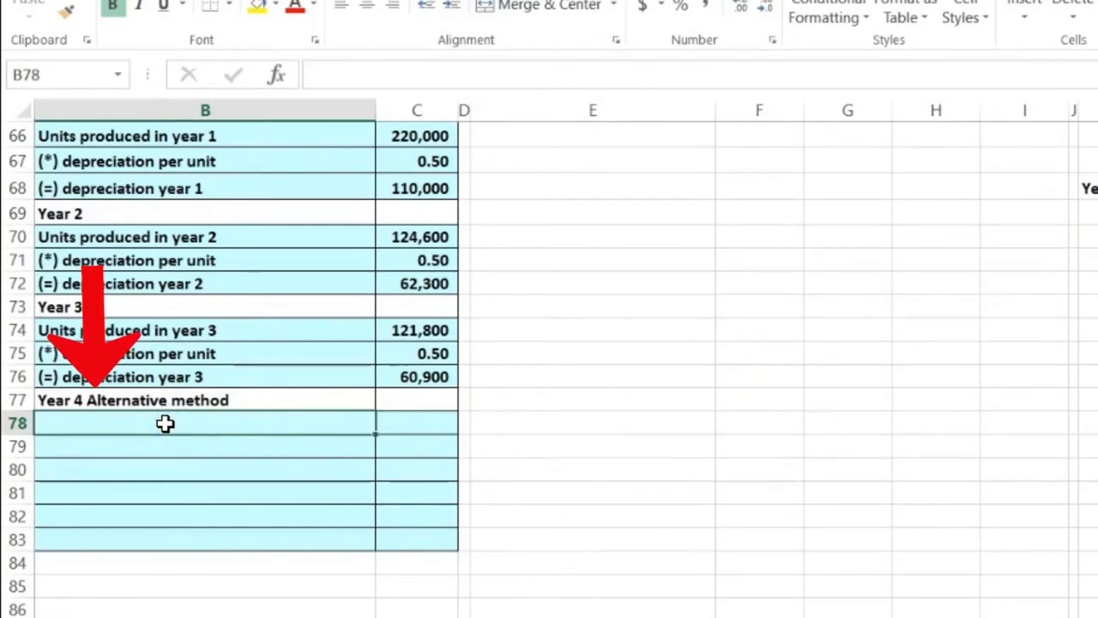
text(Cost)
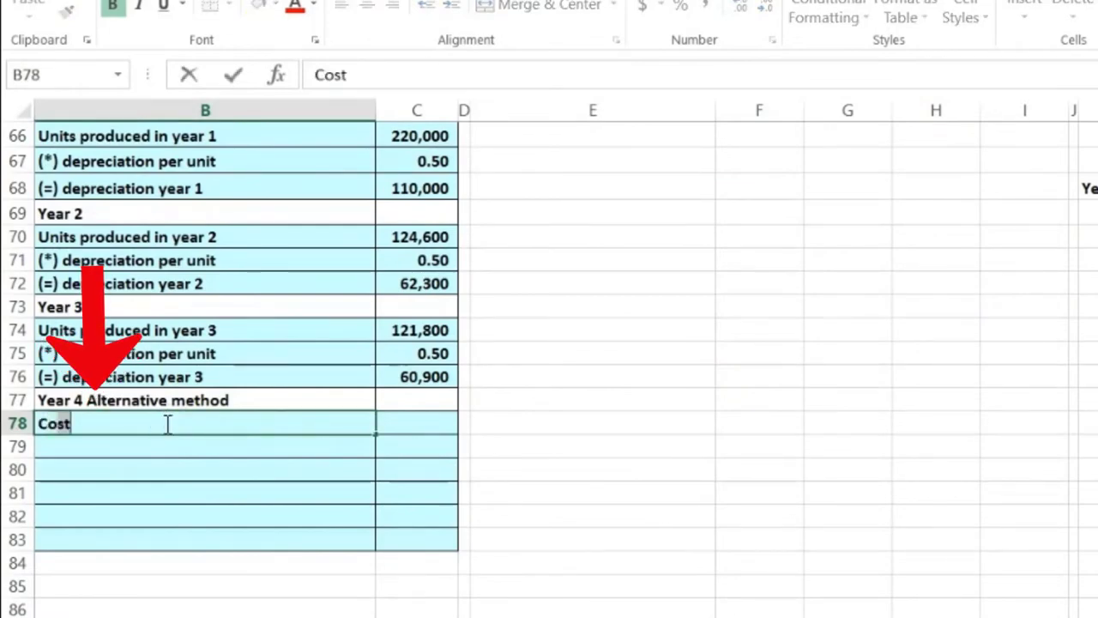
key(Tab)
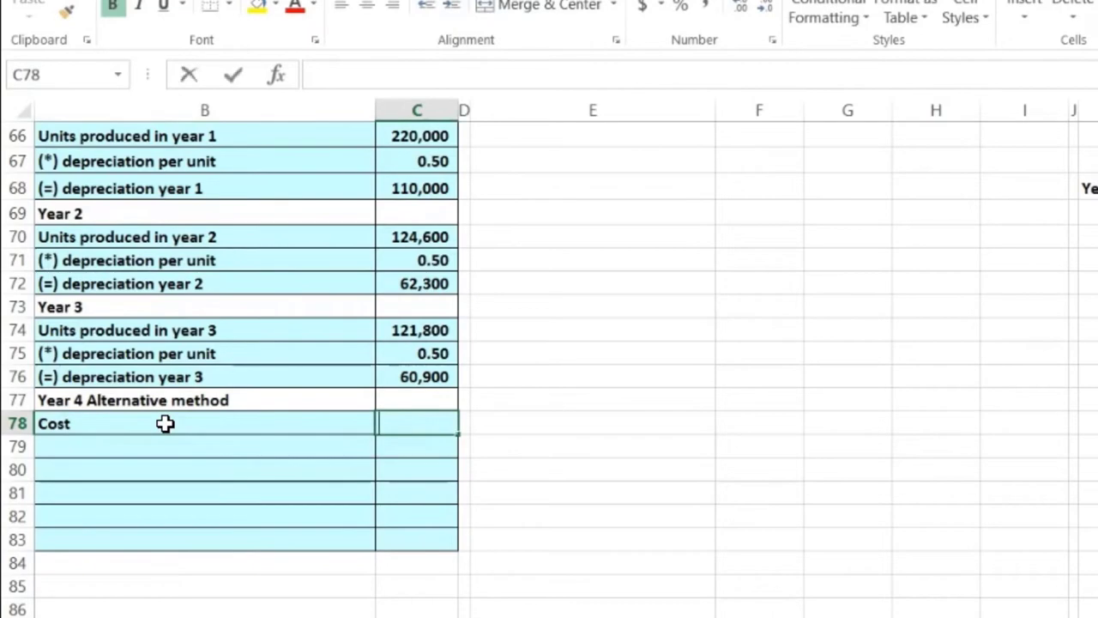
text(257,500)
key(Return)
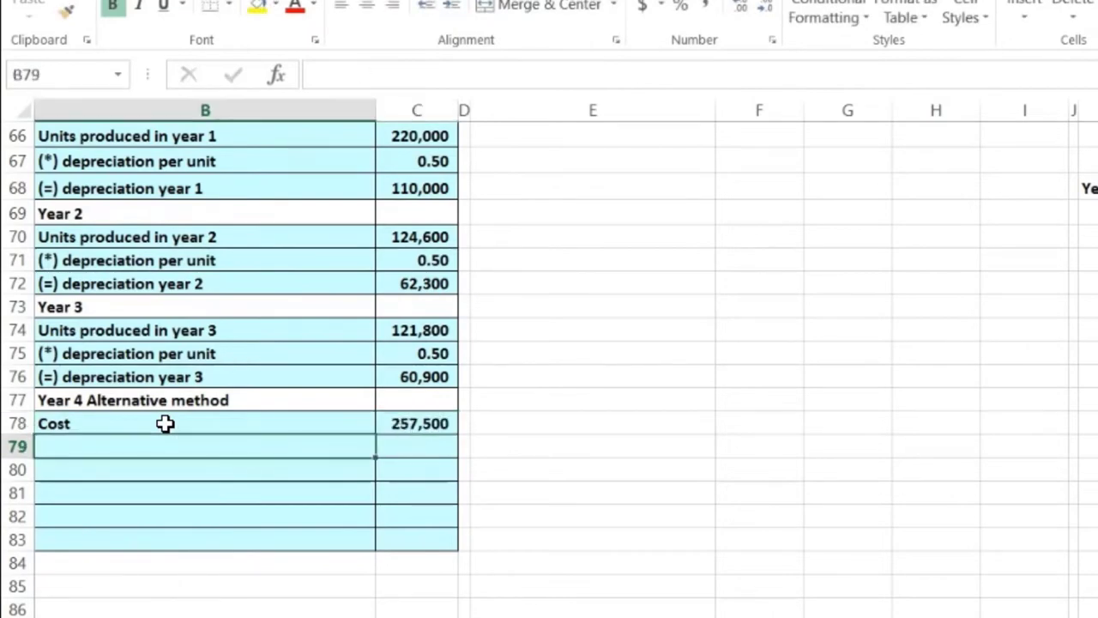
Step: Label B79 by reference to the "(less) salvage value" text in B61 and enter 20000 in C79
scroll(252, 314, up, 3)
scroll(184, 335, down, 2)
text(+)
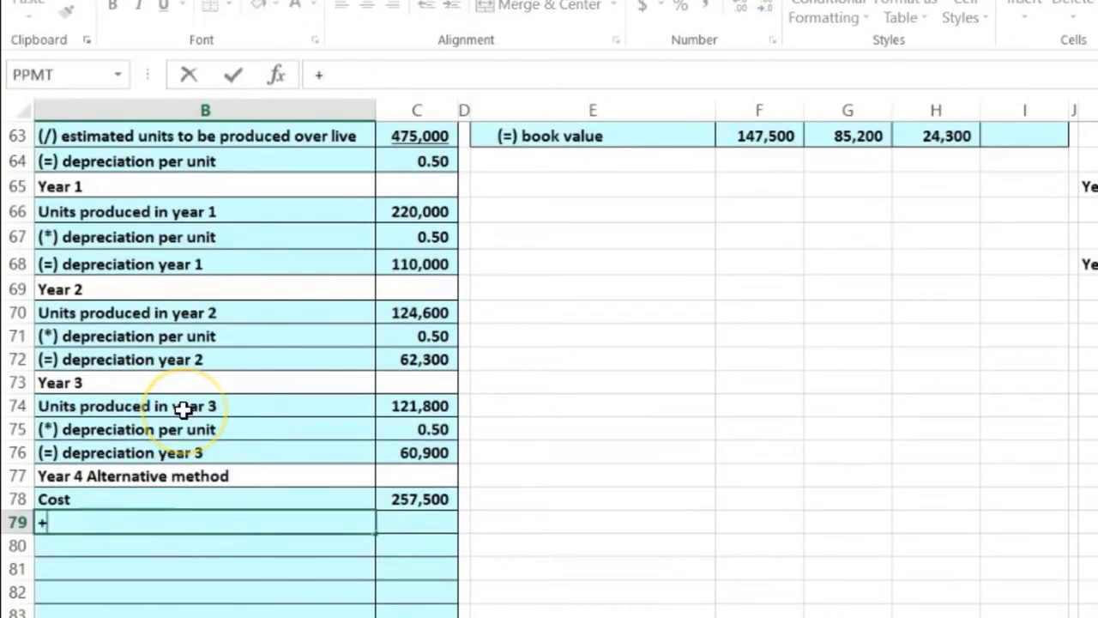
scroll(184, 409, up, 3)
click(179, 304)
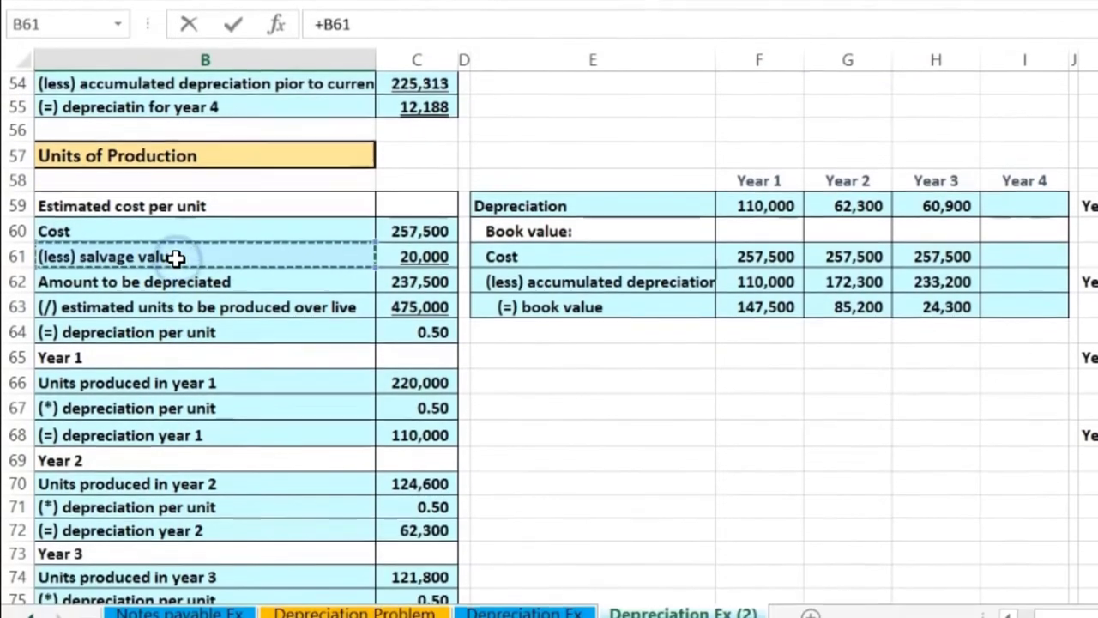
key(Return)
key(Right)
key(Up)
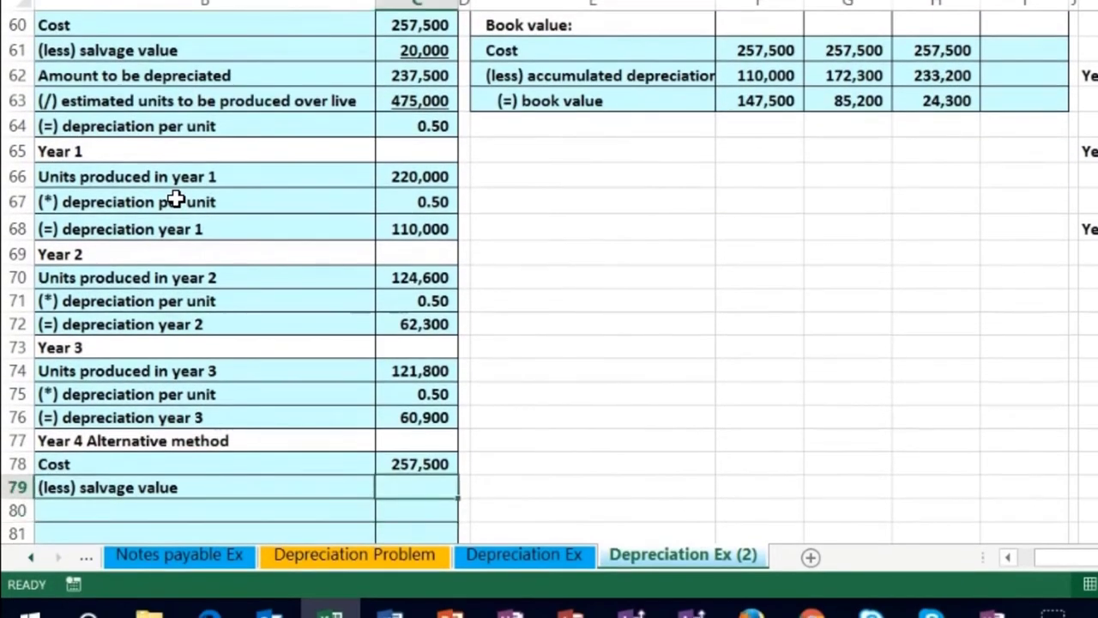
text(20000)
key(Return)
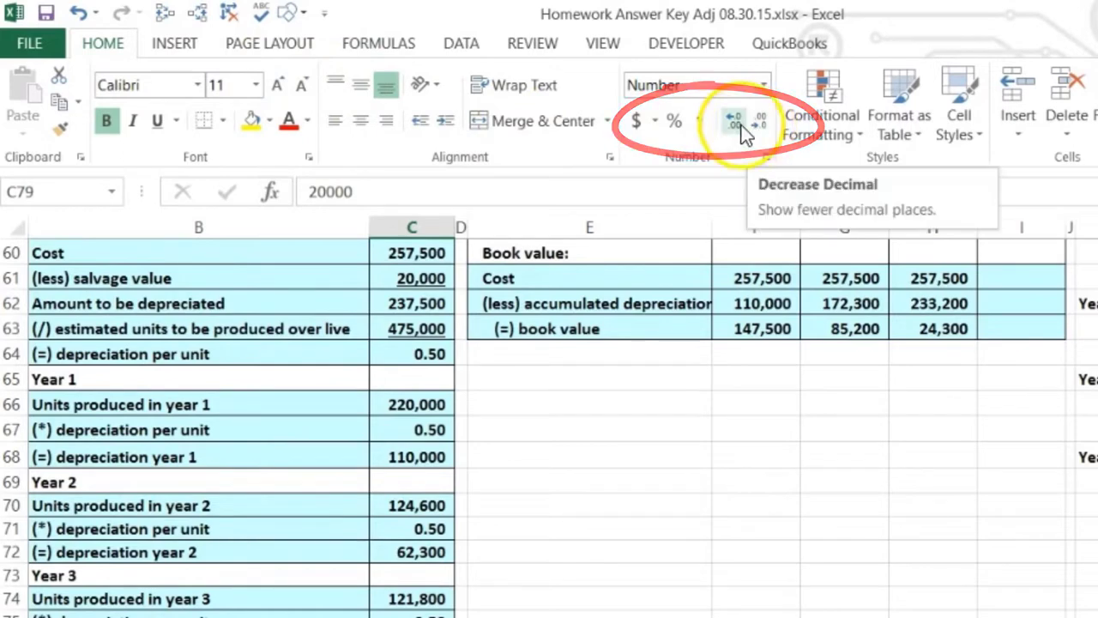
Step: Show the salvage value in C79 without decimal places and widen column C slightly
click(754, 125)
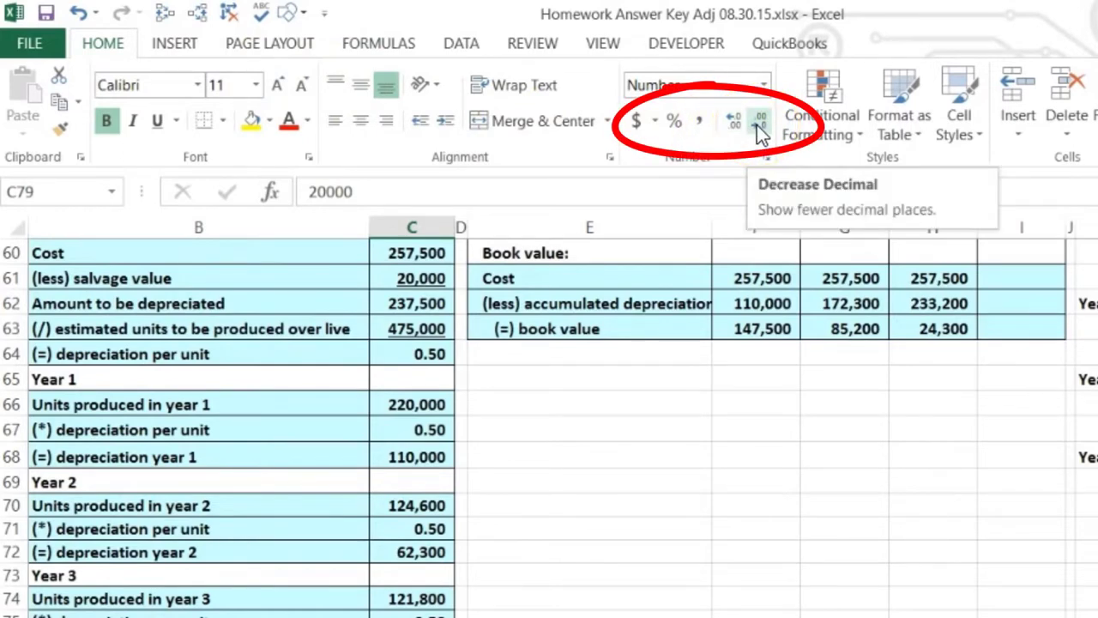
click(756, 125)
double_click(455, 212)
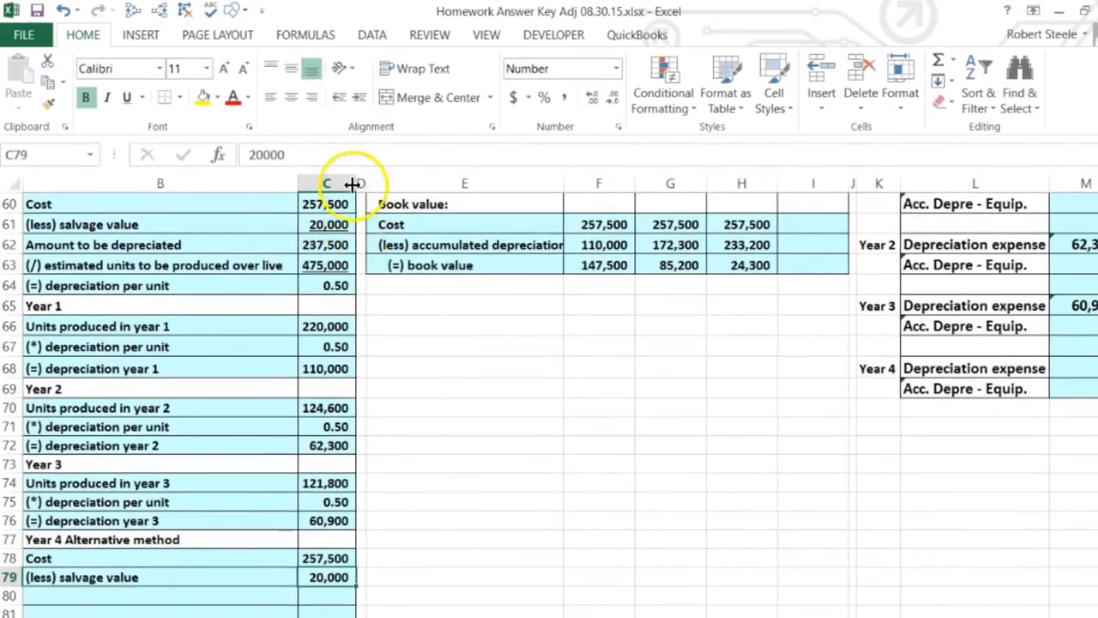
drag(355, 180, 364, 191)
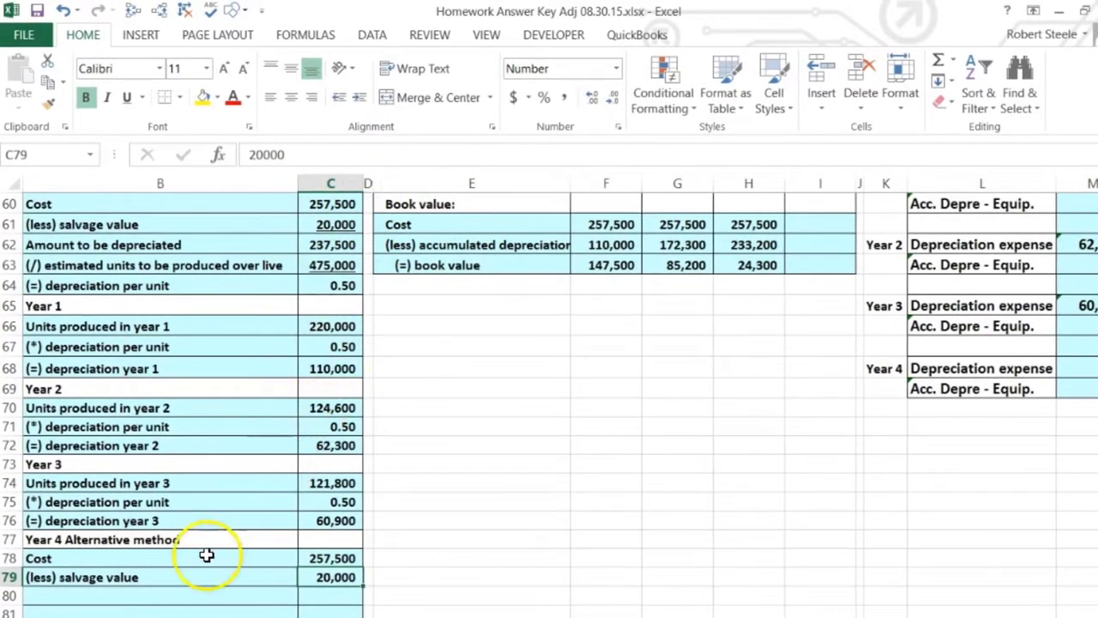
Step: Underline the salvage value in C79 and the depreciation per unit values in C67, C71 and C75
click(105, 594)
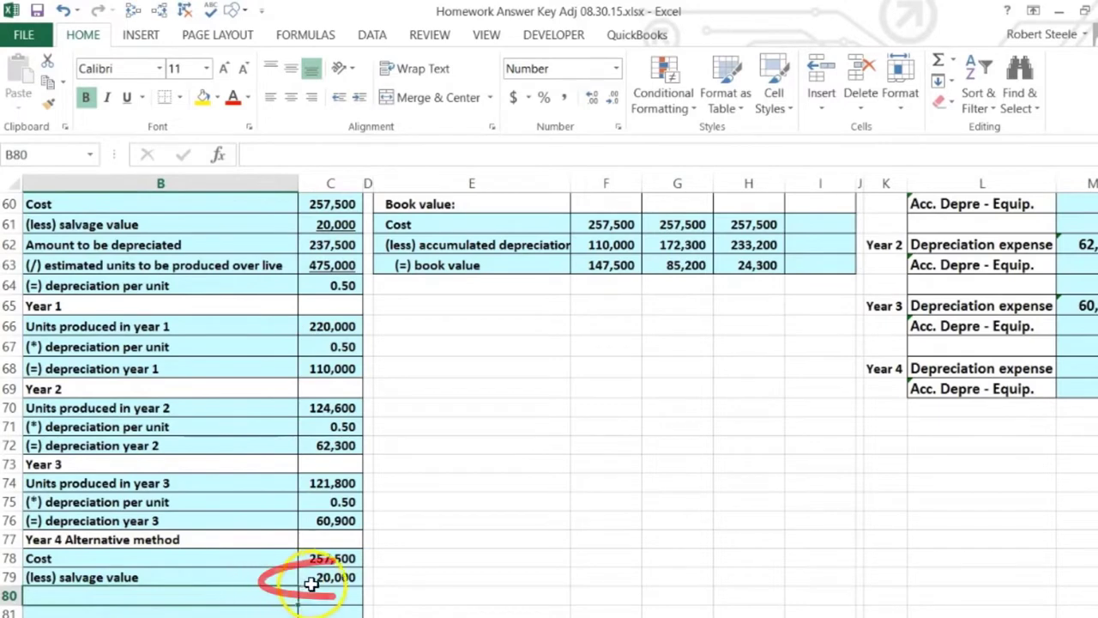
click(339, 575)
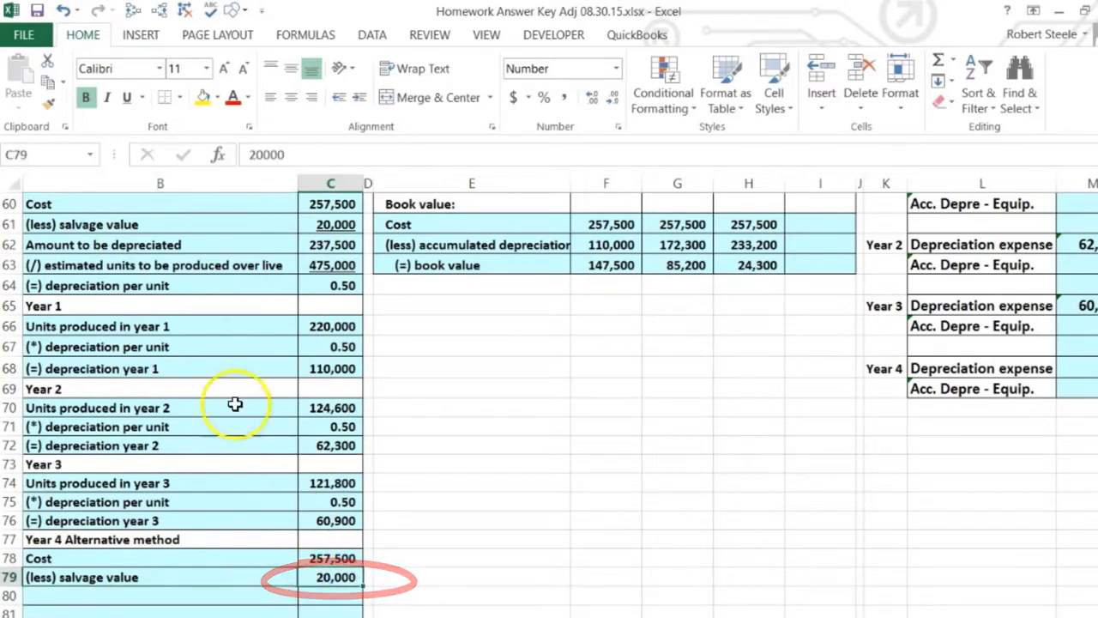
click(126, 97)
click(327, 344)
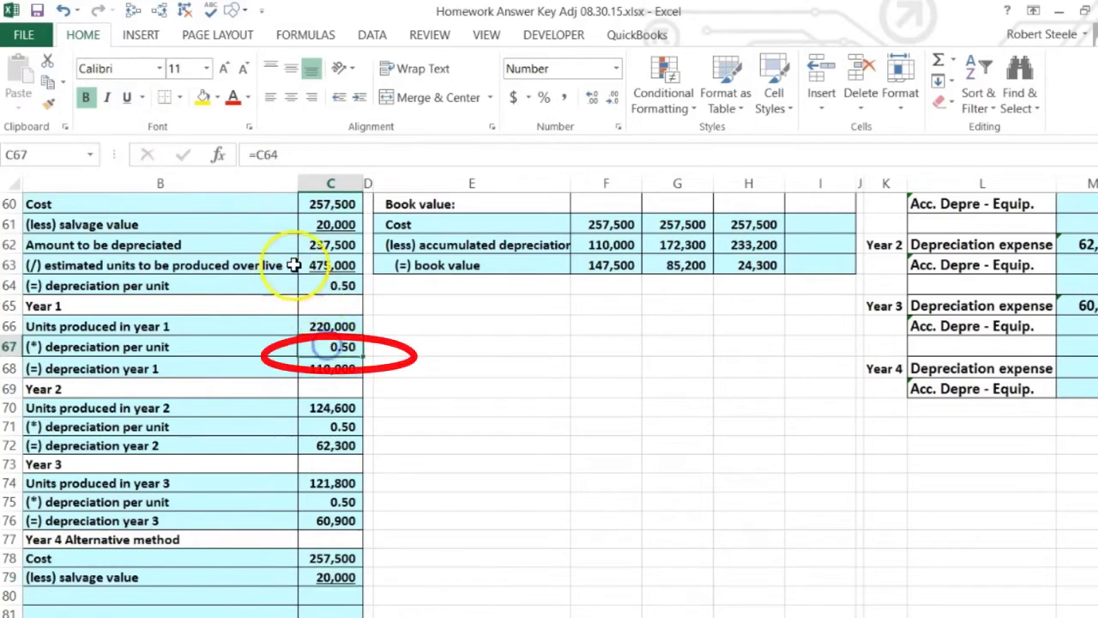
click(339, 424)
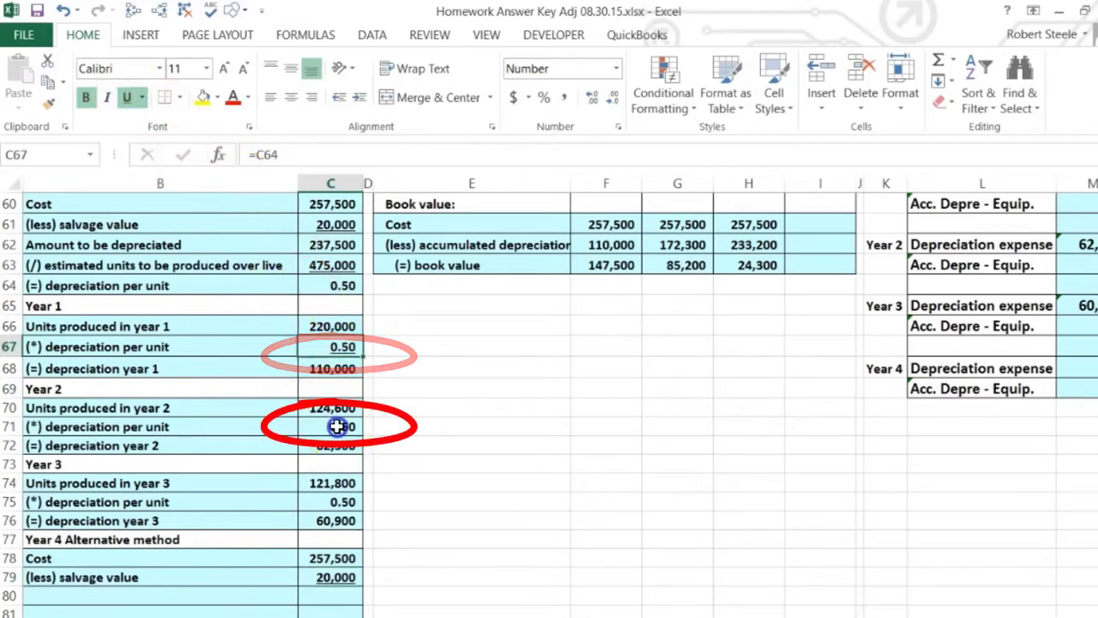
click(127, 97)
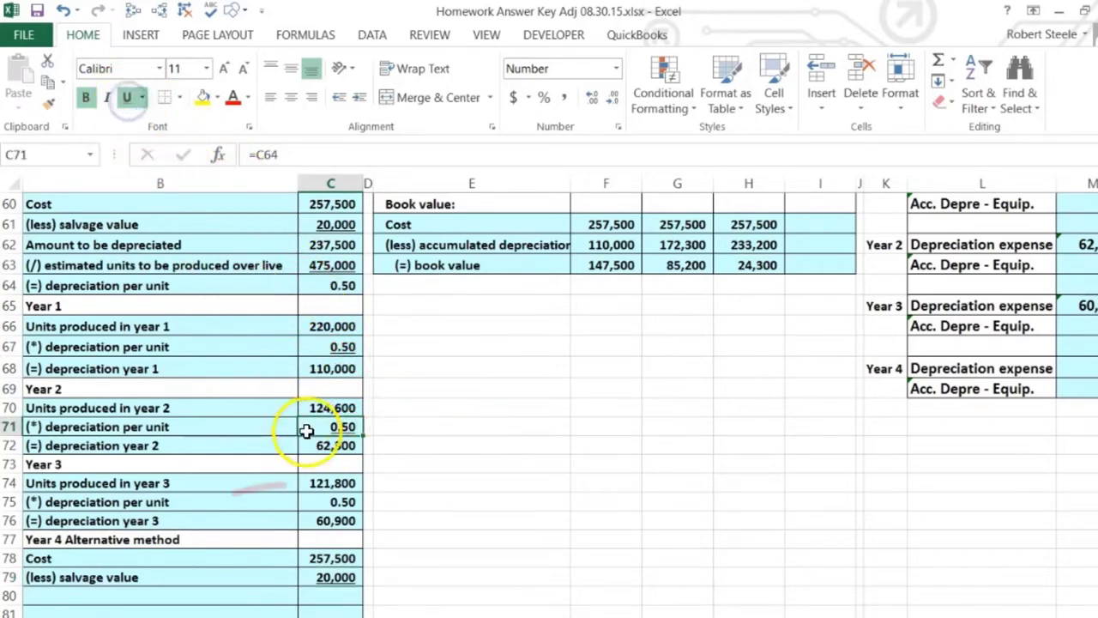
click(336, 502)
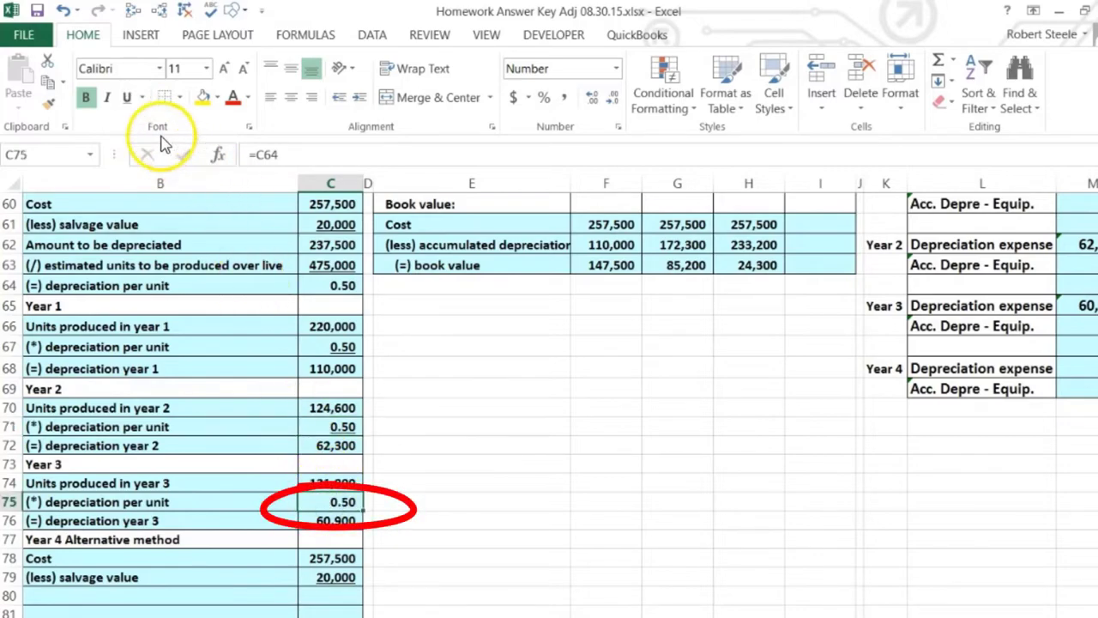
click(127, 97)
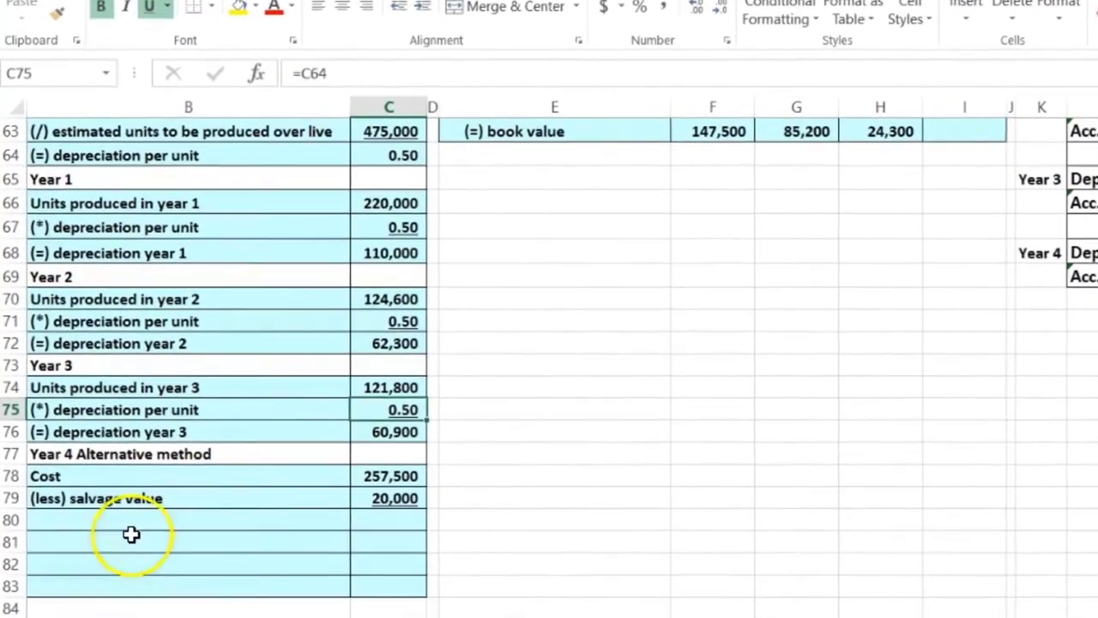
Step: Label B80 by reference to the "Amount to be depreciated" text in B62
click(97, 534)
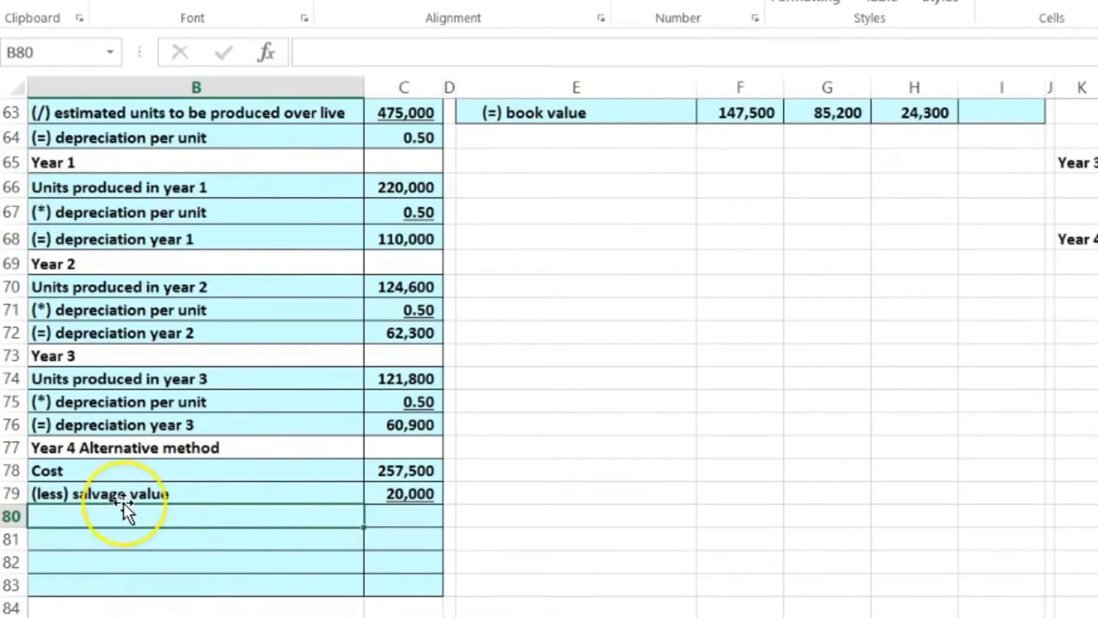
scroll(123, 502, up, 2)
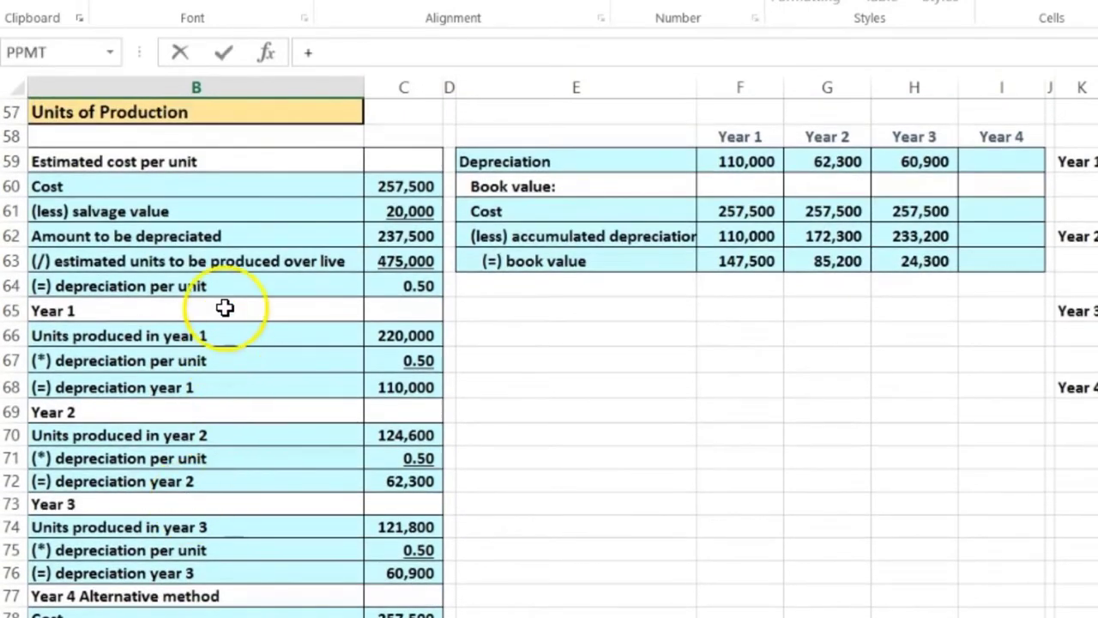
click(182, 236)
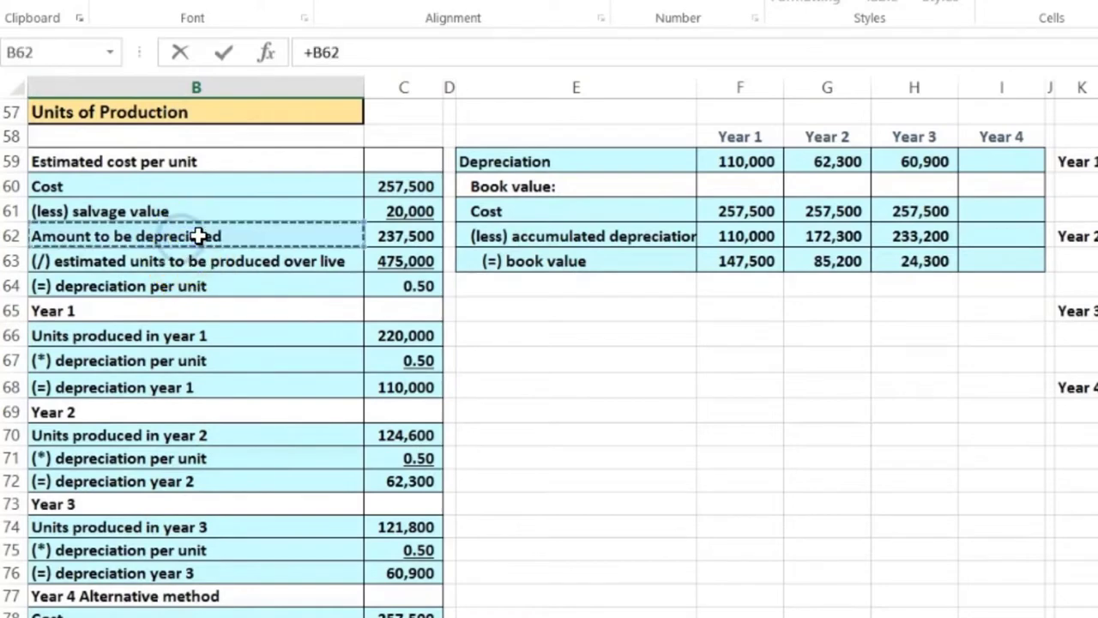
key(Escape)
key(Right)
key(Right)
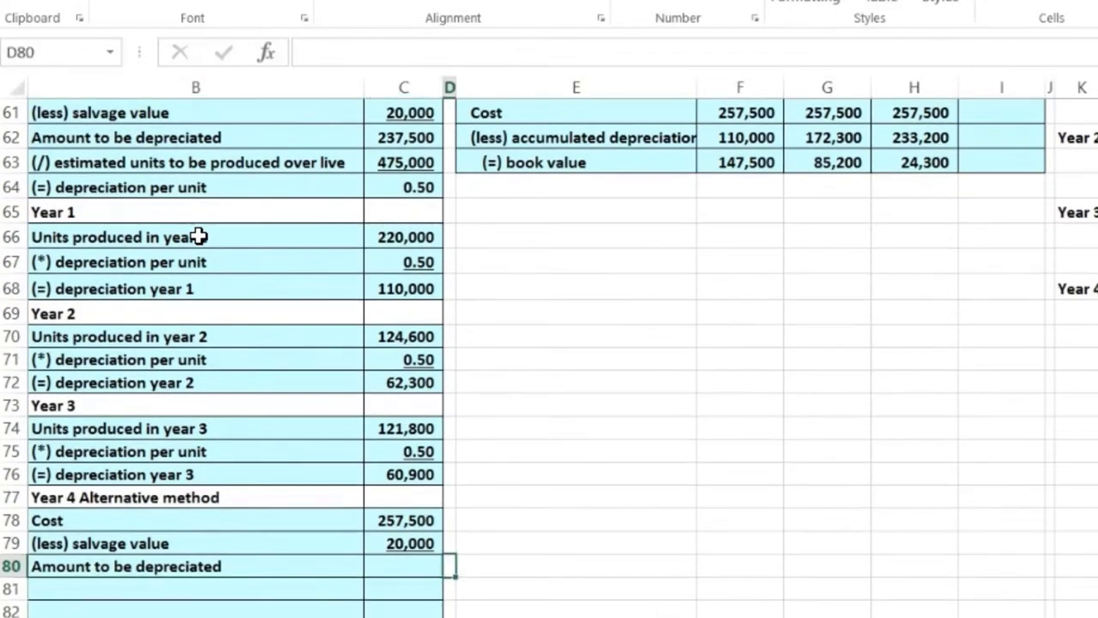
key(Left)
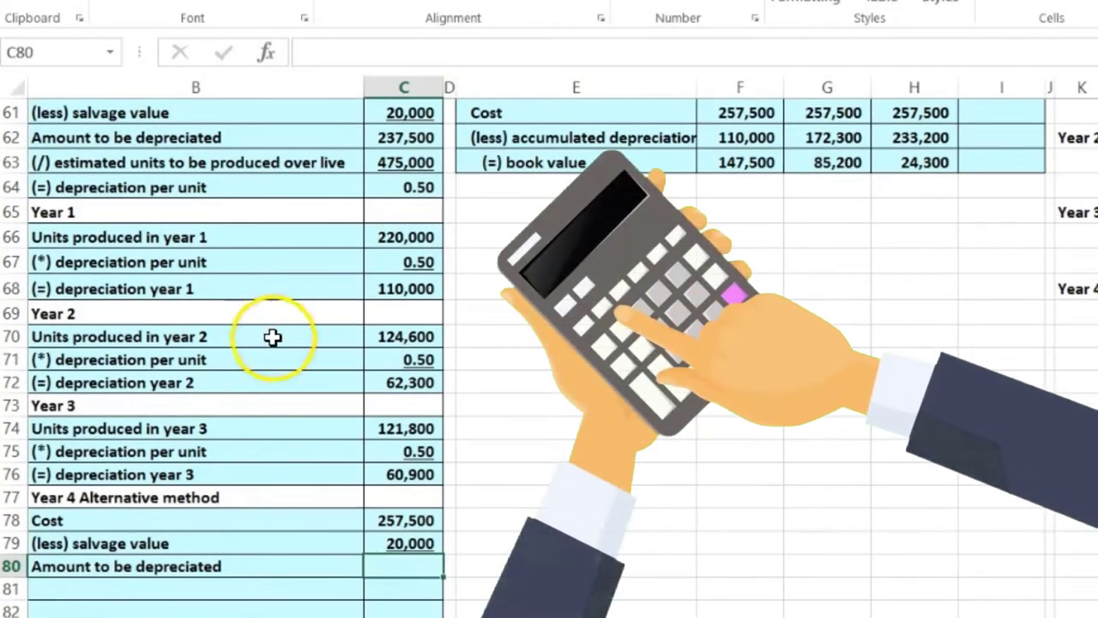
Step: Calculate the amount to be depreciated in C80 as C78-C79 and check it against the cost and salvage value above
text(=)
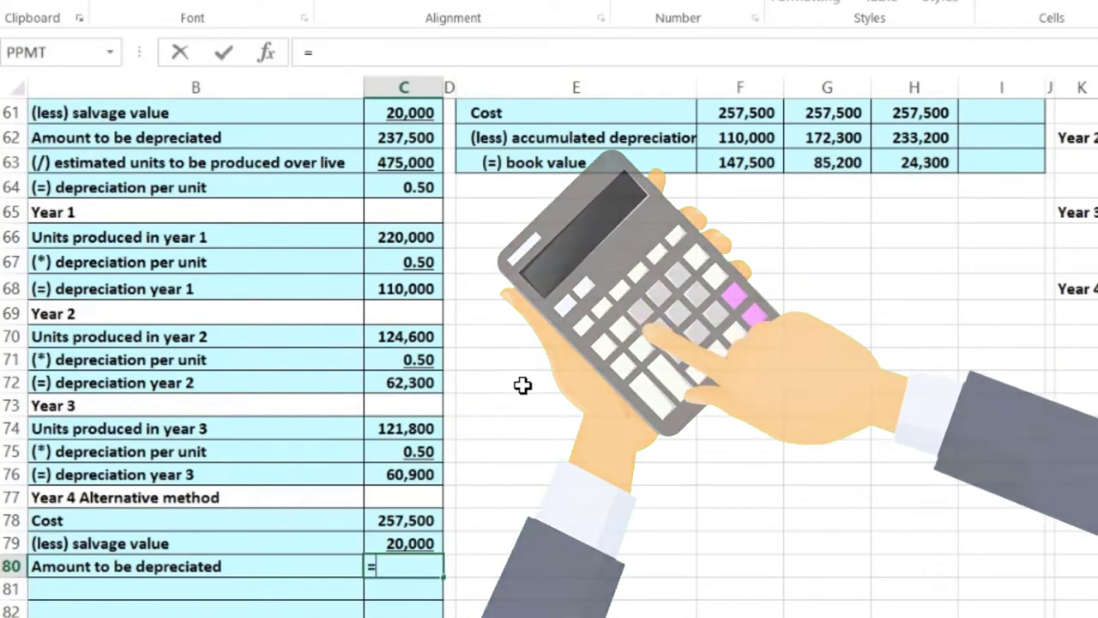
click(433, 519)
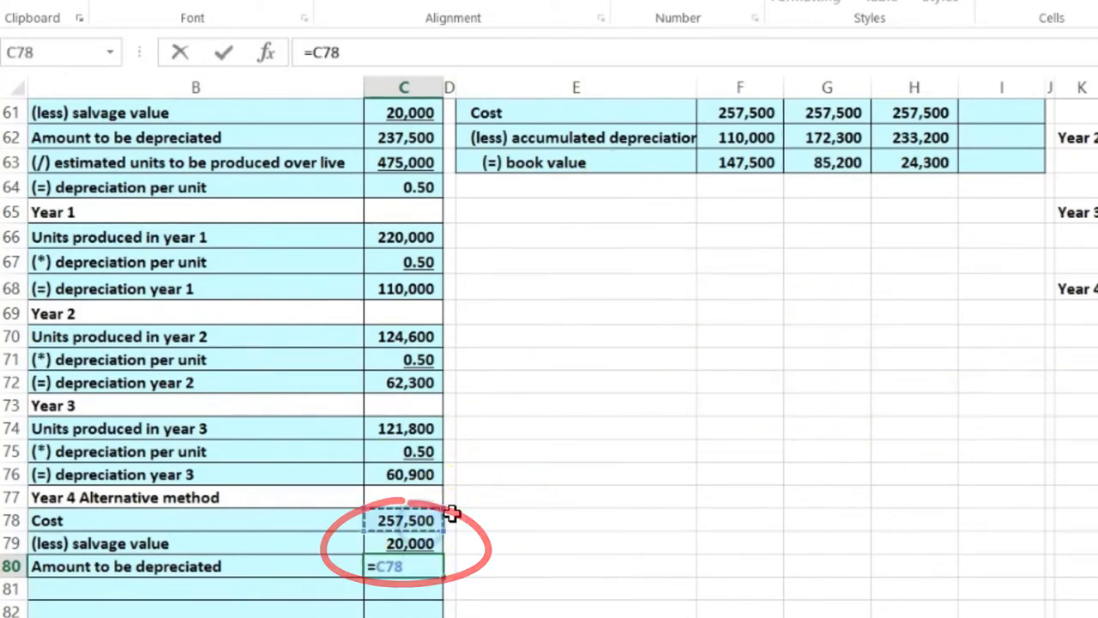
text(-)
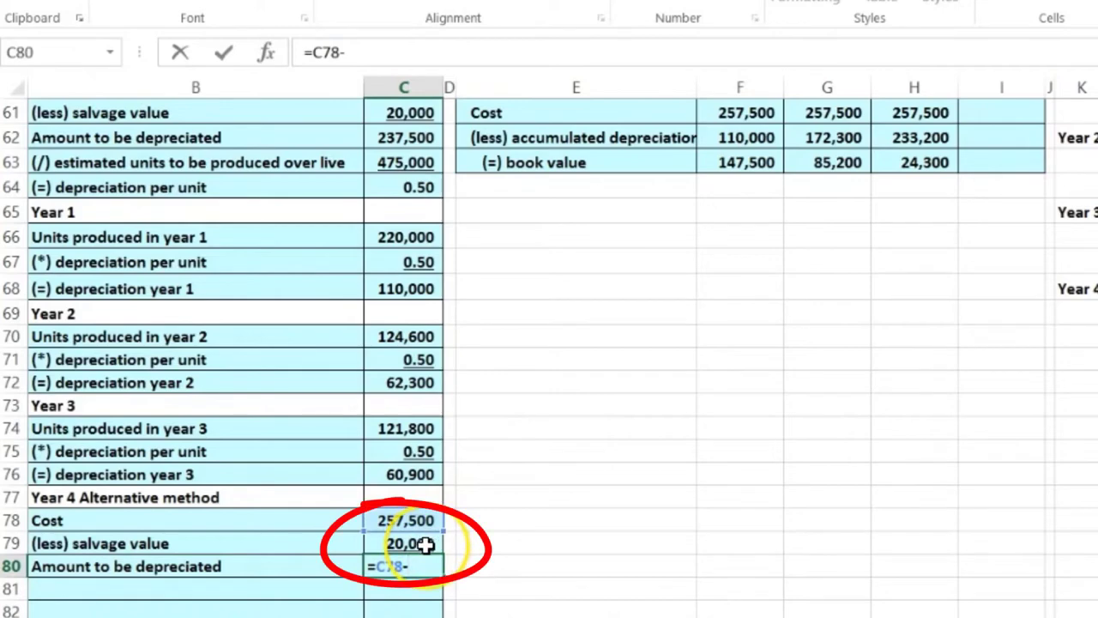
click(425, 543)
key(ctrl+Return)
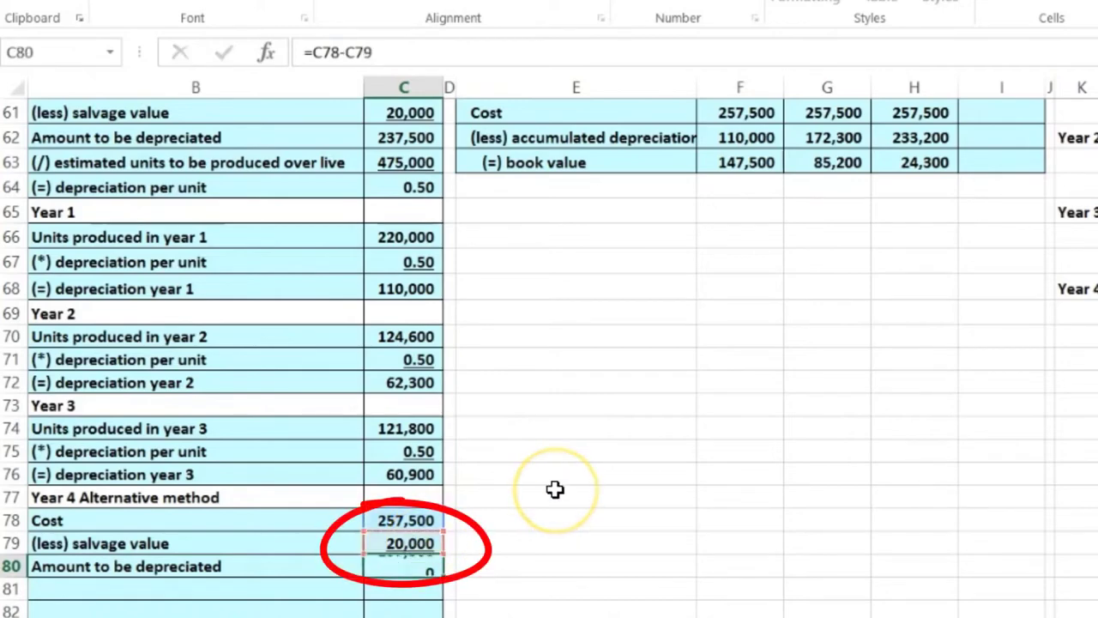
key(Return)
scroll(555, 485, down, 2)
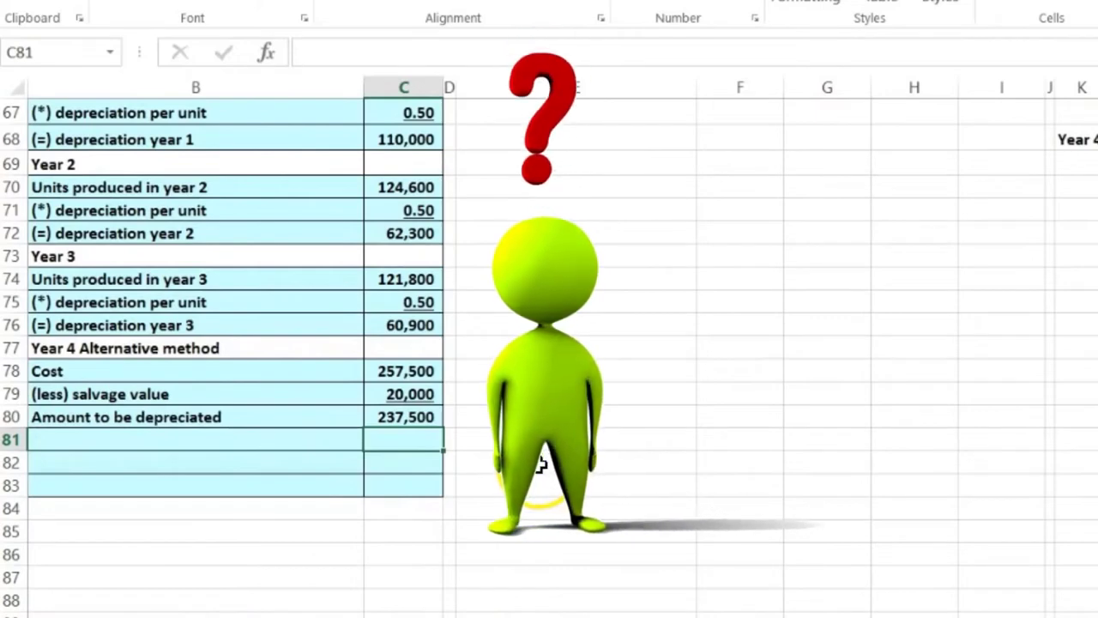
click(439, 396)
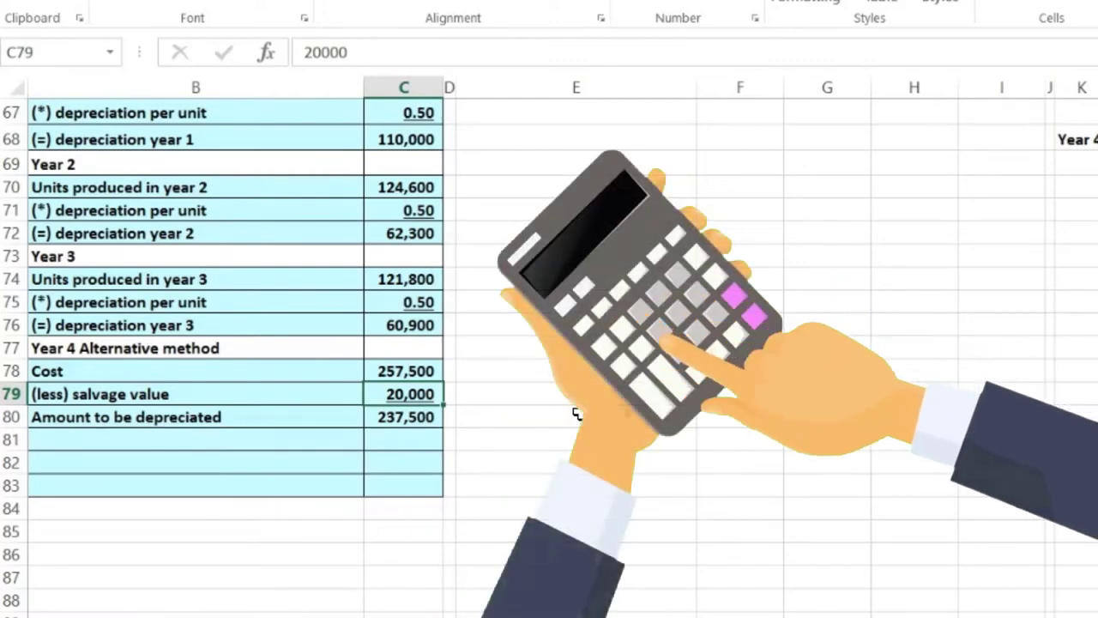
click(418, 421)
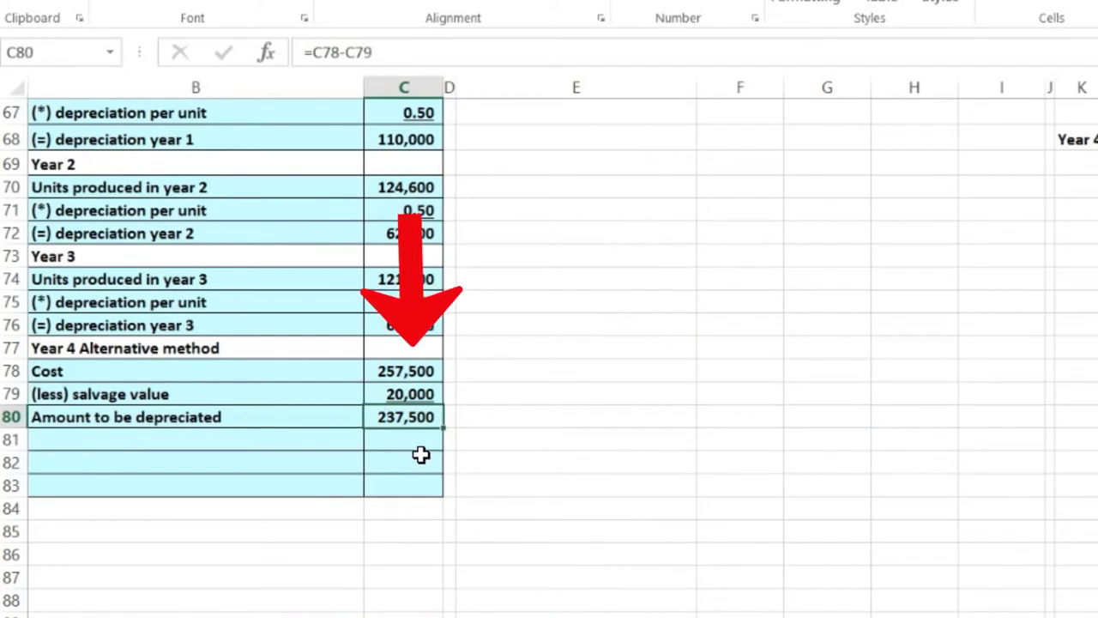
click(426, 371)
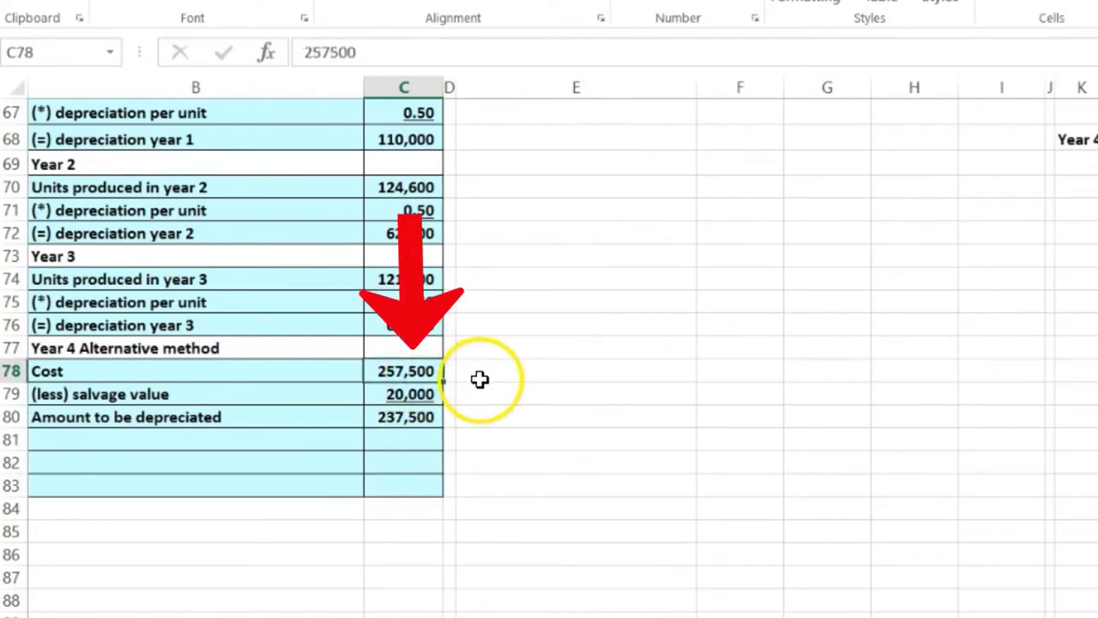
click(424, 427)
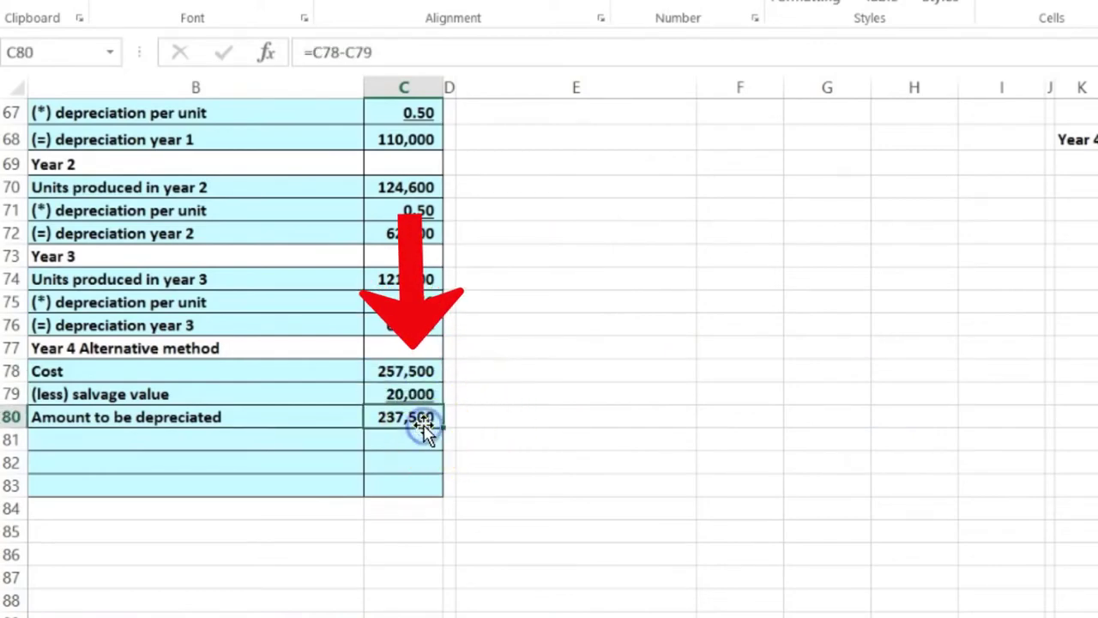
click(424, 395)
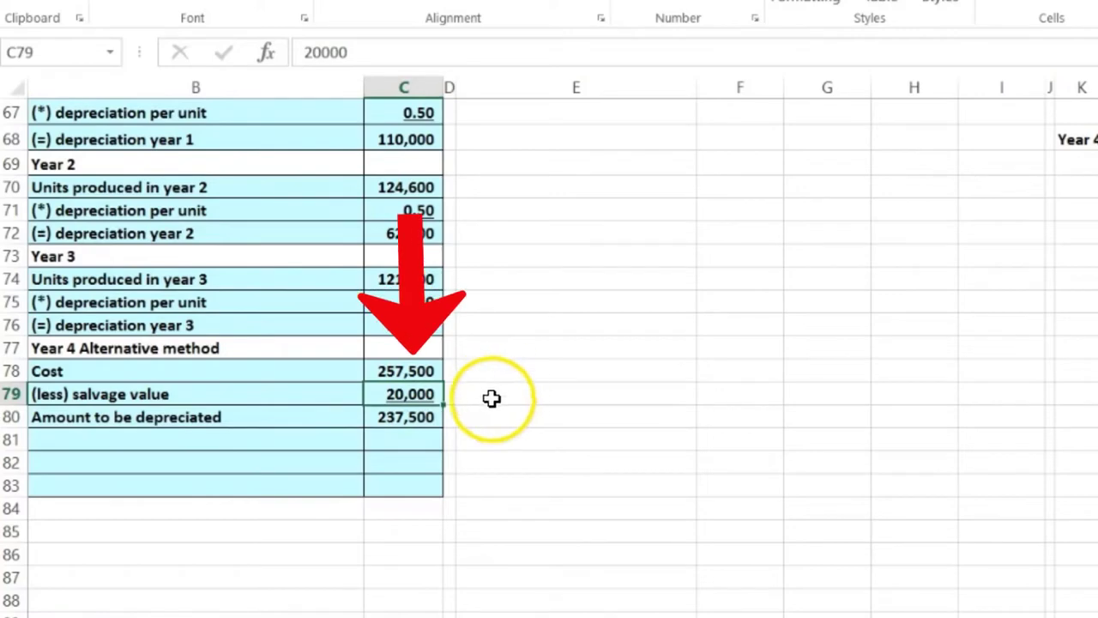
Step: Label B81 "(less) accumulated depreciation to date"
click(244, 441)
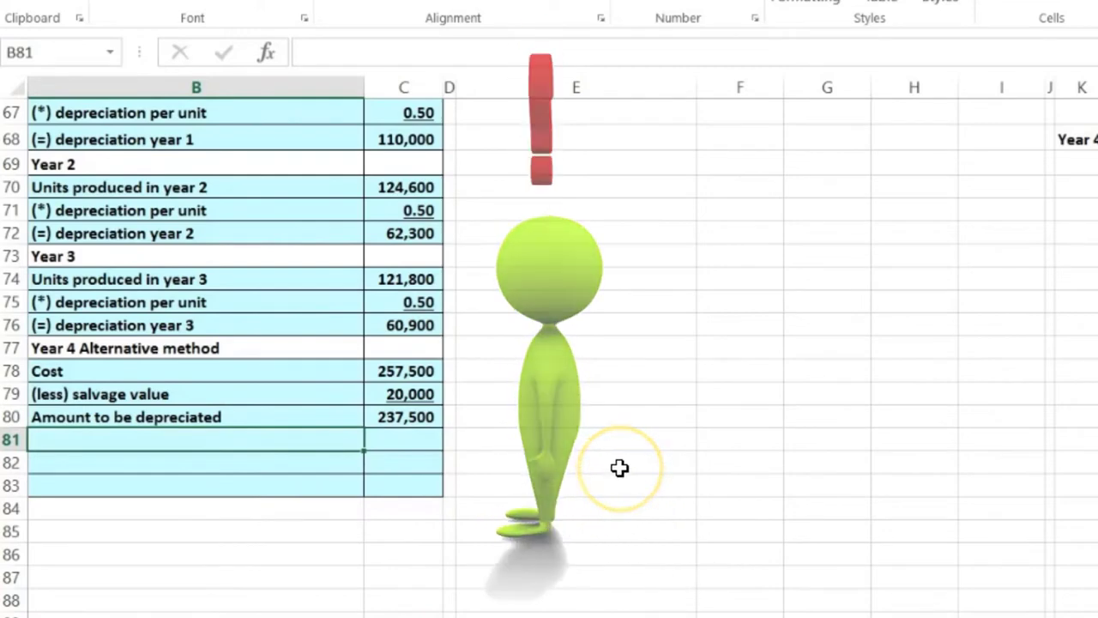
text((l)
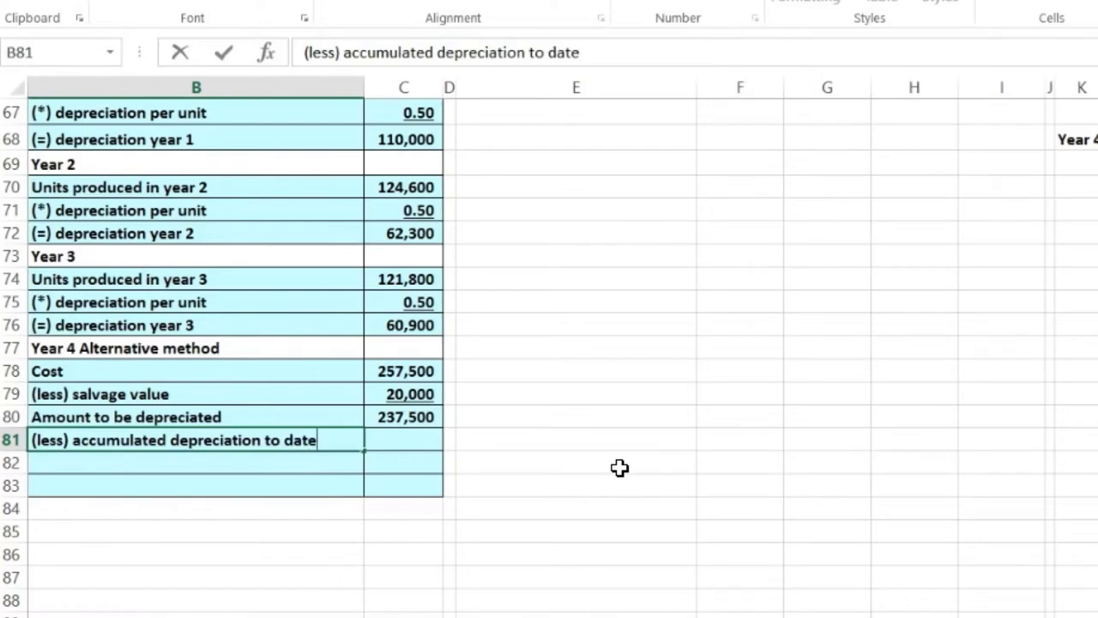
key(Tab)
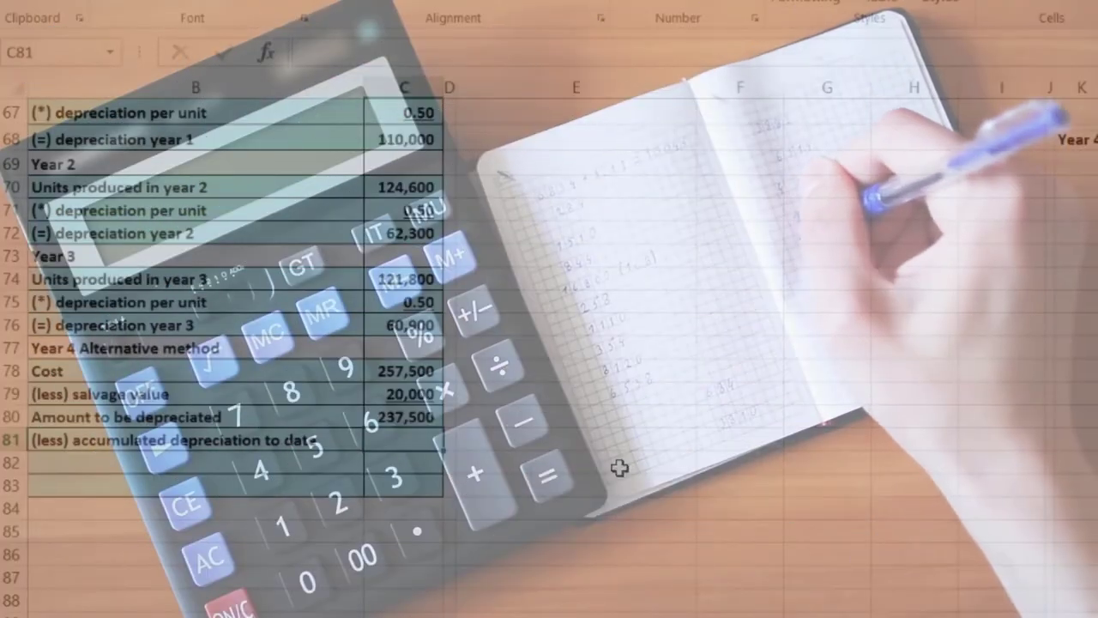
Step: Total the depreciation of Years 1 to 3 in C81 as C68+C72+C76 and compare it with the Year 3 accumulated depreciation in H62
text(=)
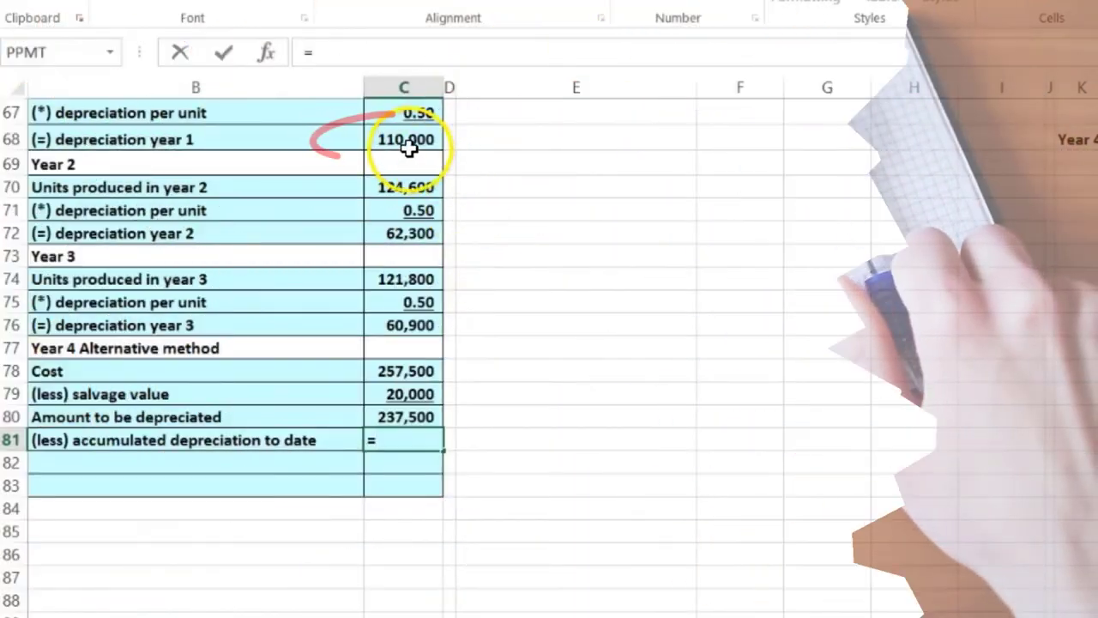
click(409, 147)
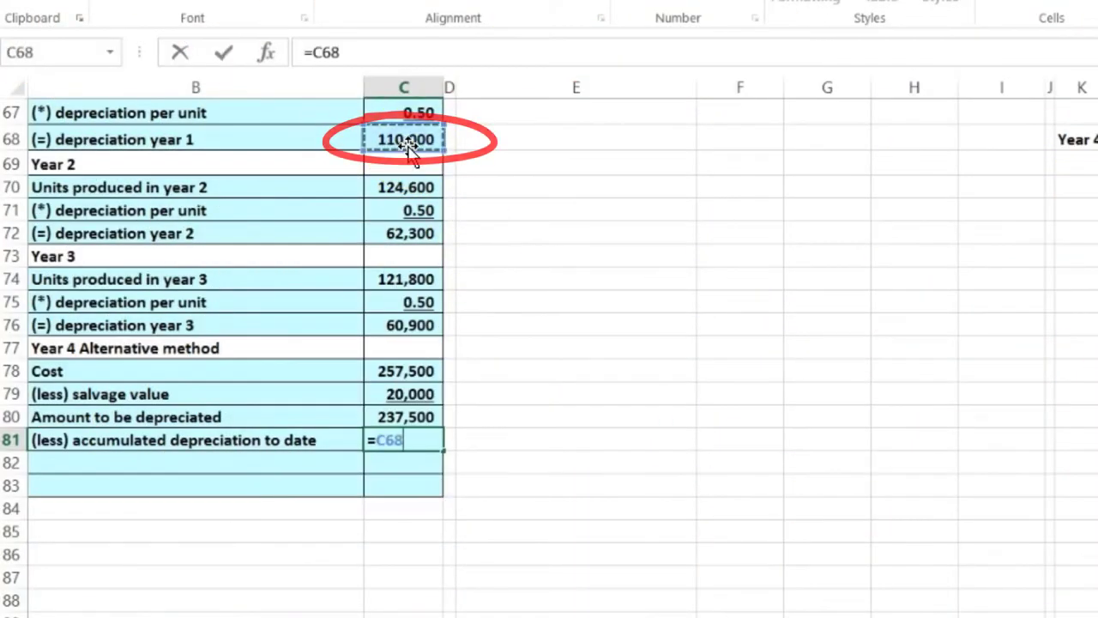
text(+)
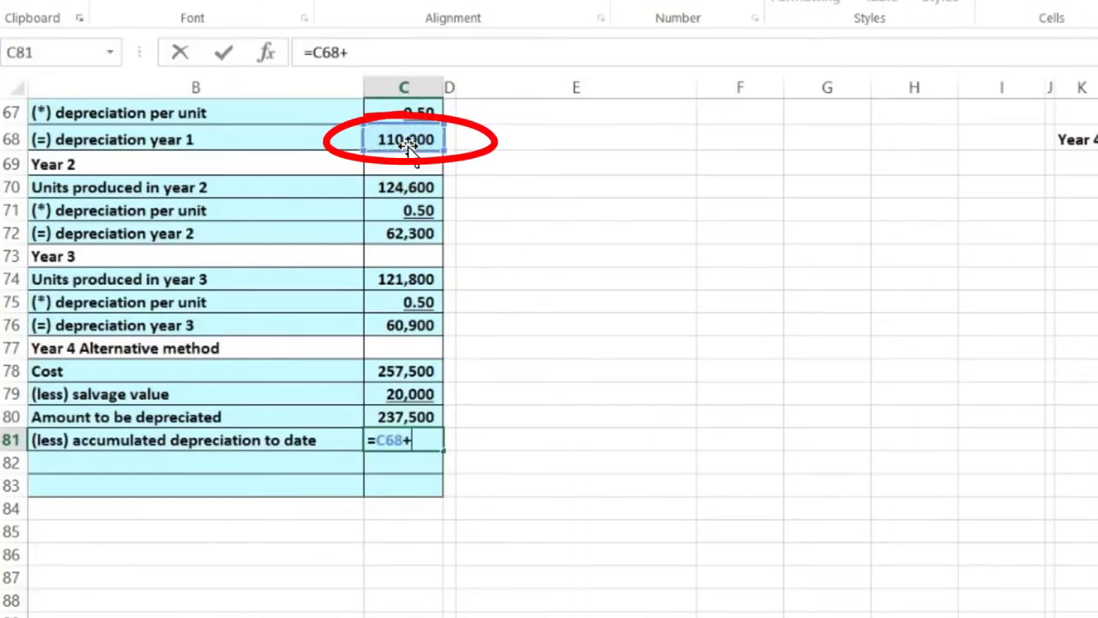
click(426, 233)
text(+)
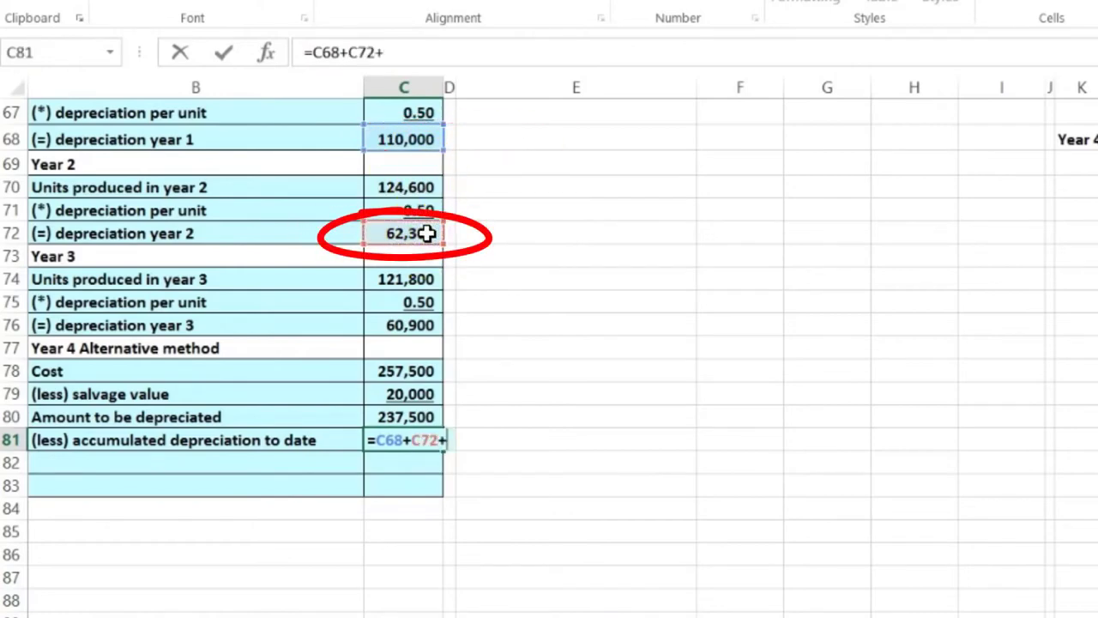
click(438, 324)
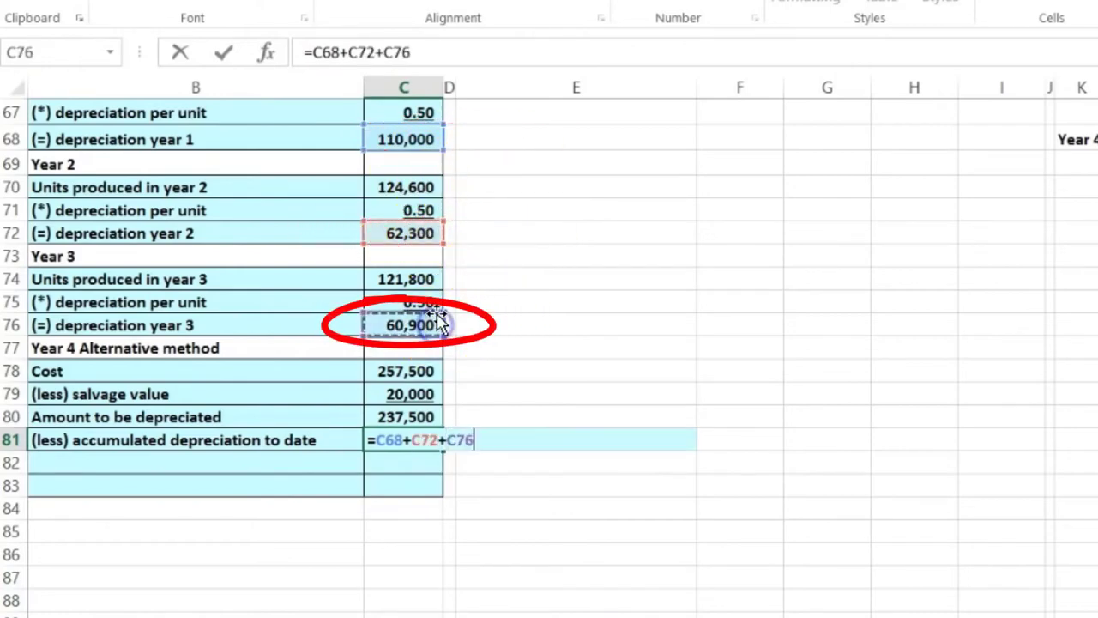
key(Return)
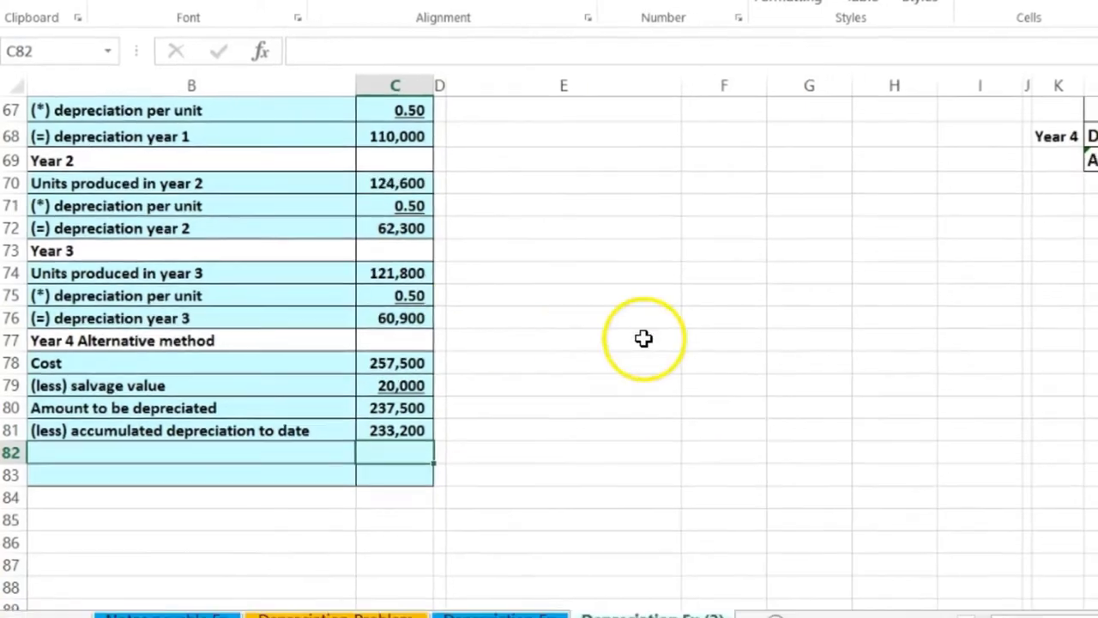
scroll(712, 375, up, 4)
drag(914, 254, 896, 314)
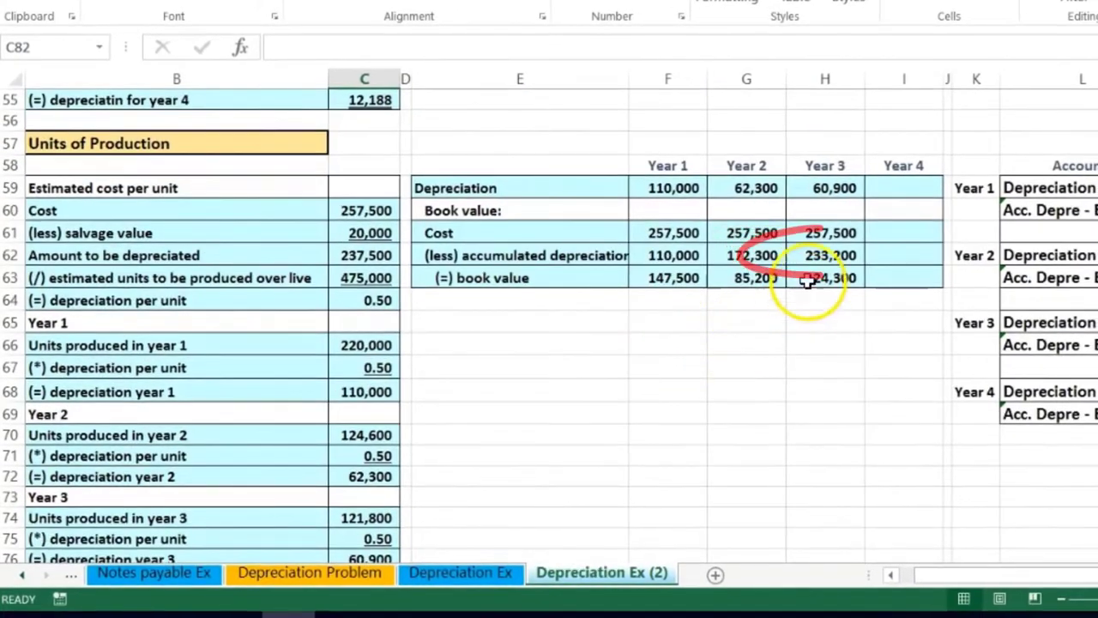
Step: Compare the Year 3 accumulated depreciation in H62 with the sum of the yearly depreciation in F59:H59
click(815, 257)
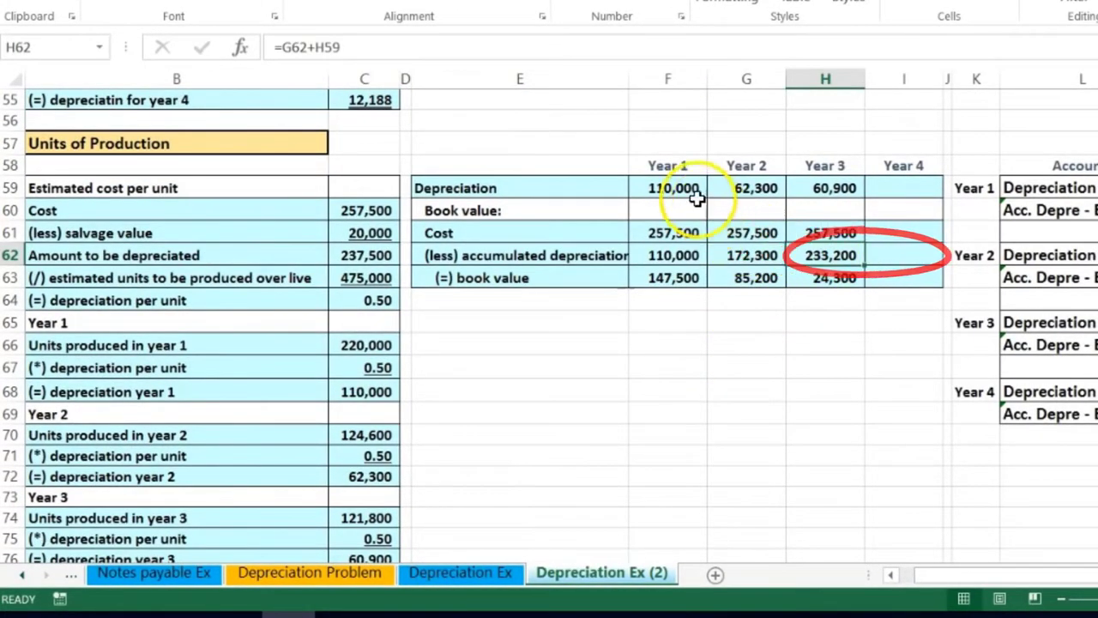
drag(667, 187, 803, 188)
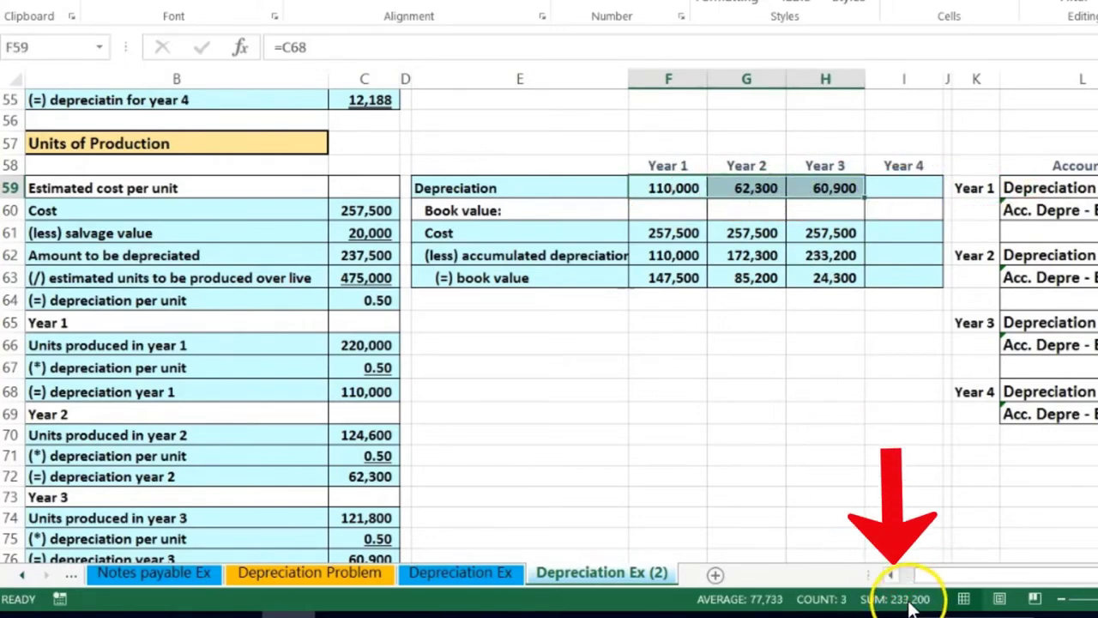
Step: Label B82 "(=) depreciation year 4" and calculate it in C82 as C80-C81
scroll(537, 448, down, 4)
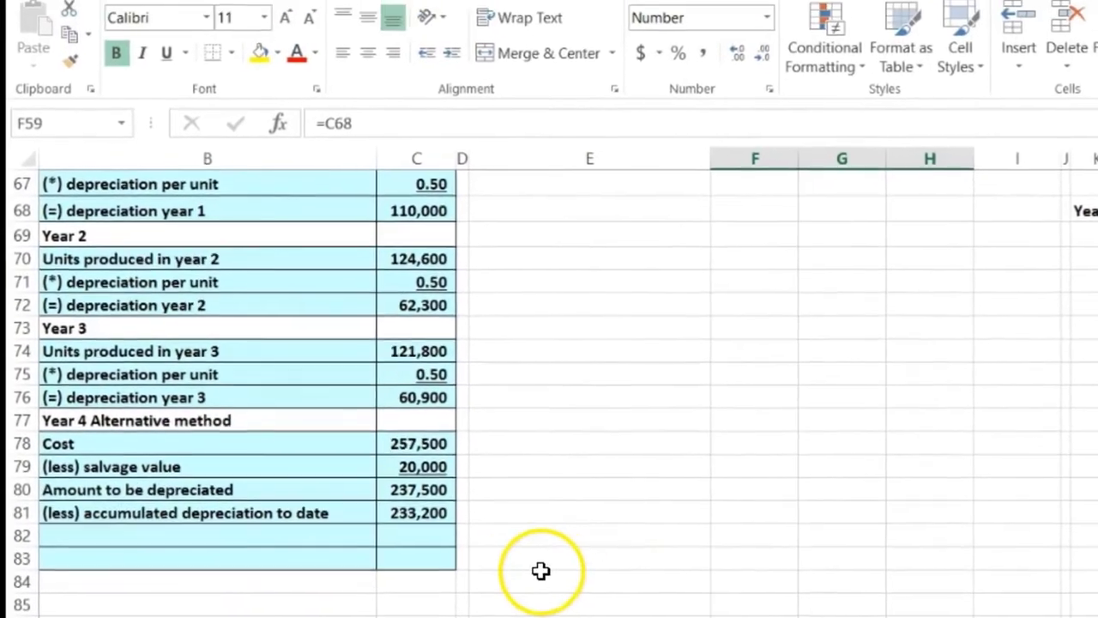
click(231, 535)
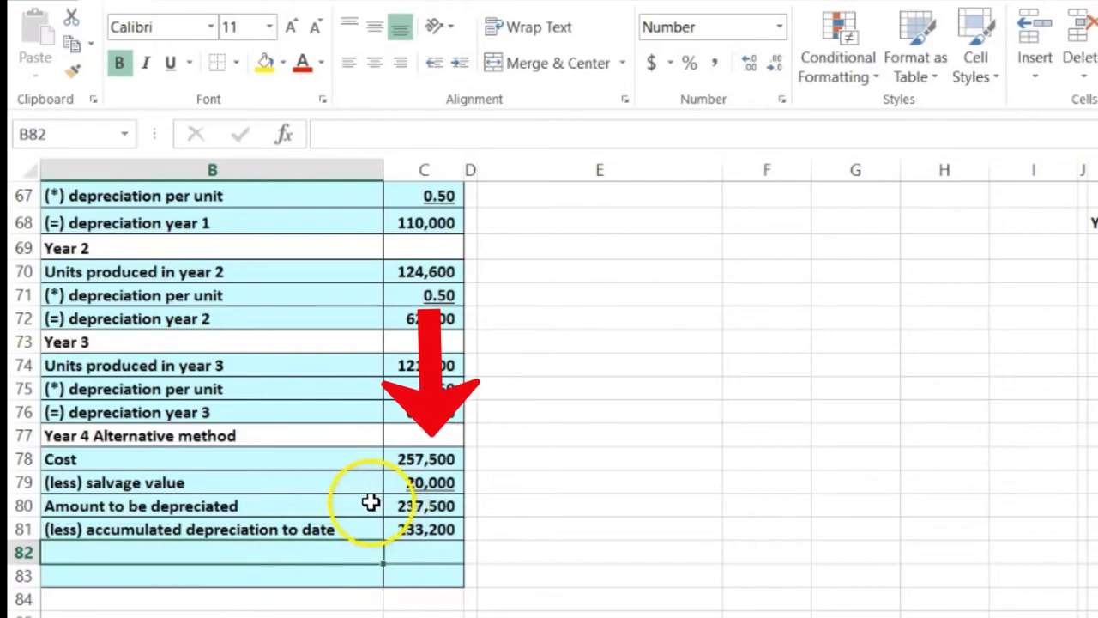
text(D)
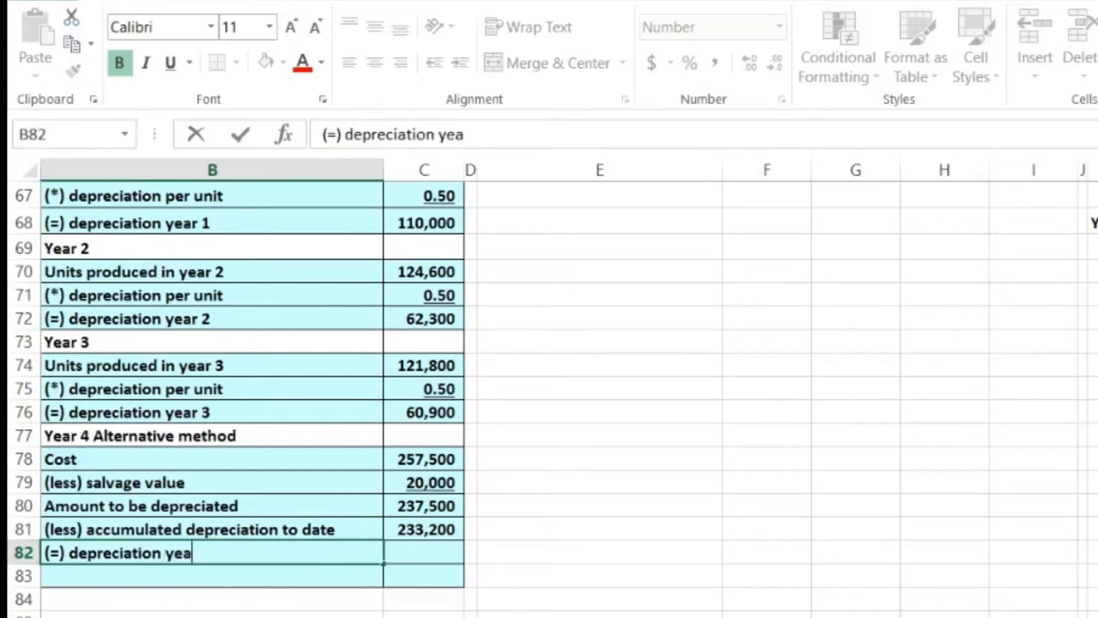
key(Tab)
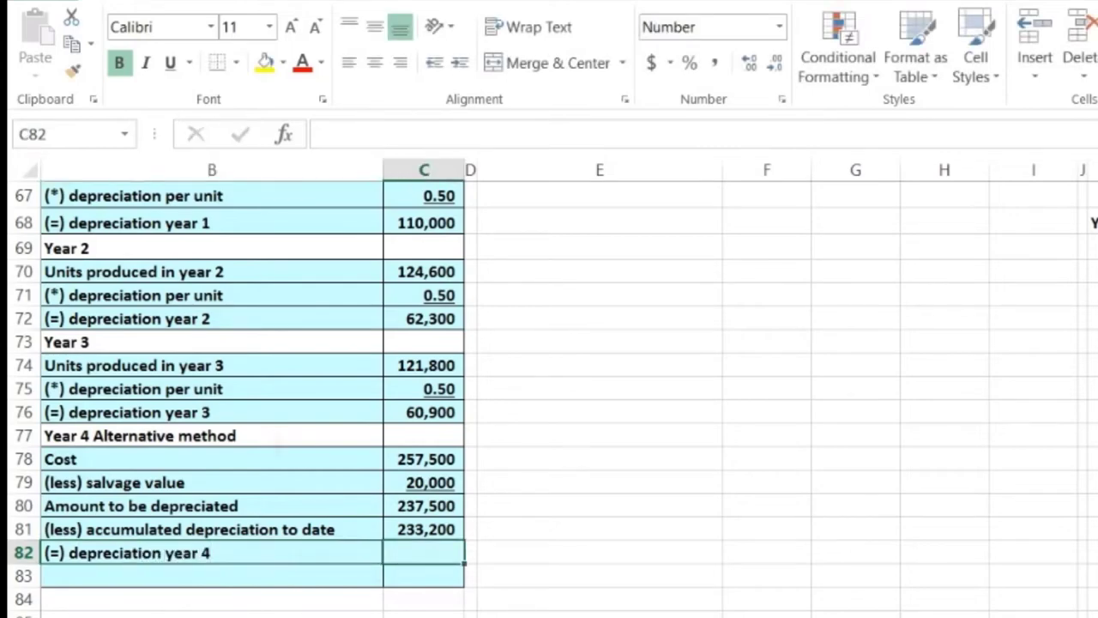
text(=)
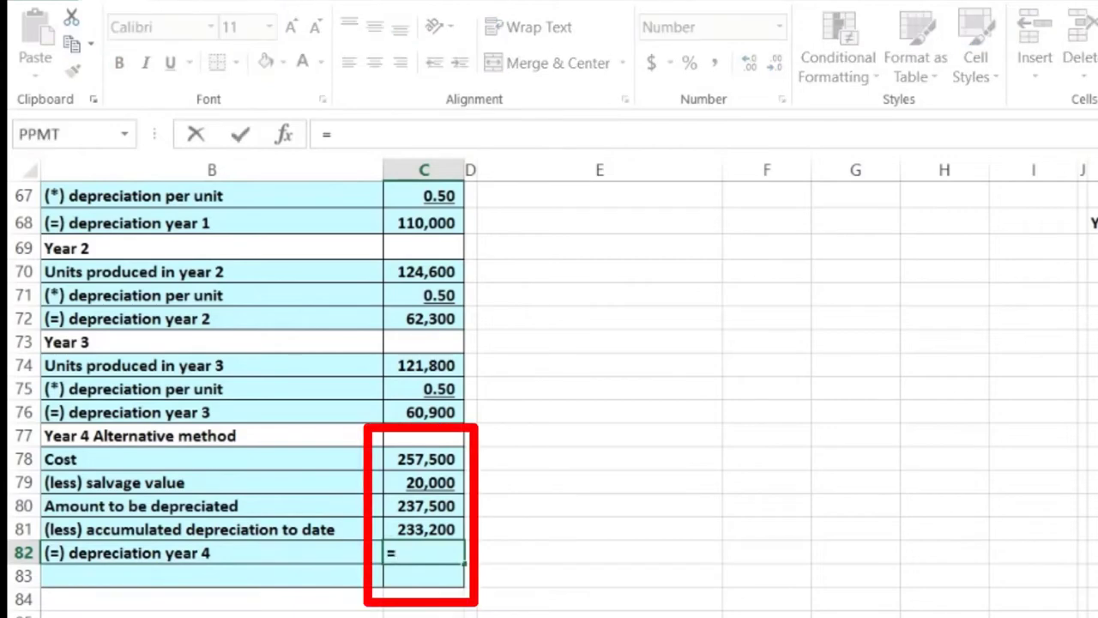
click(439, 506)
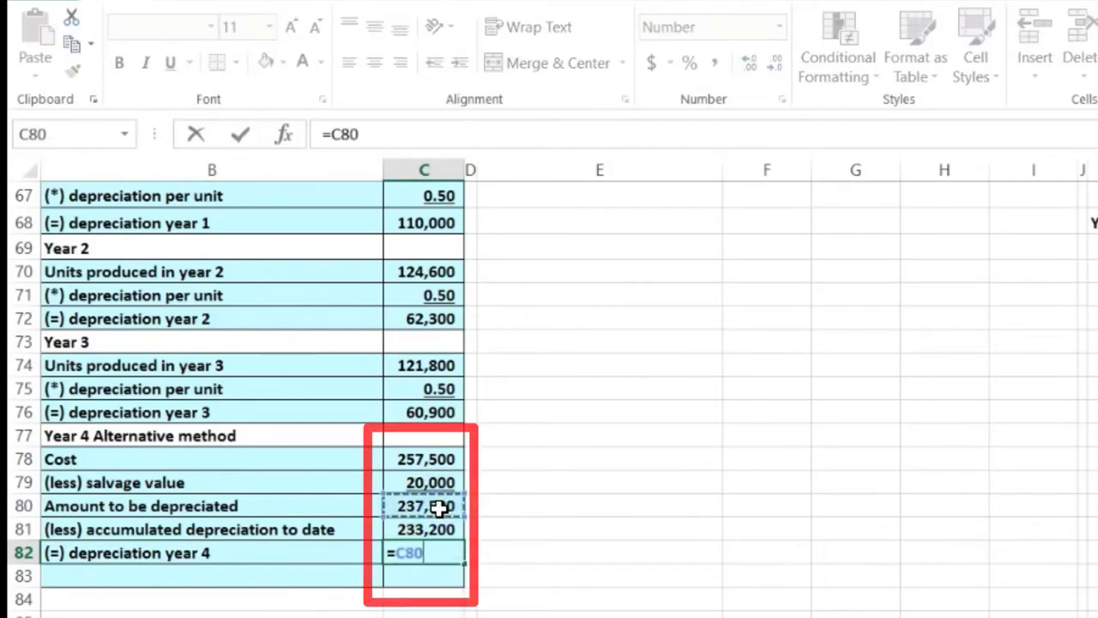
text(-)
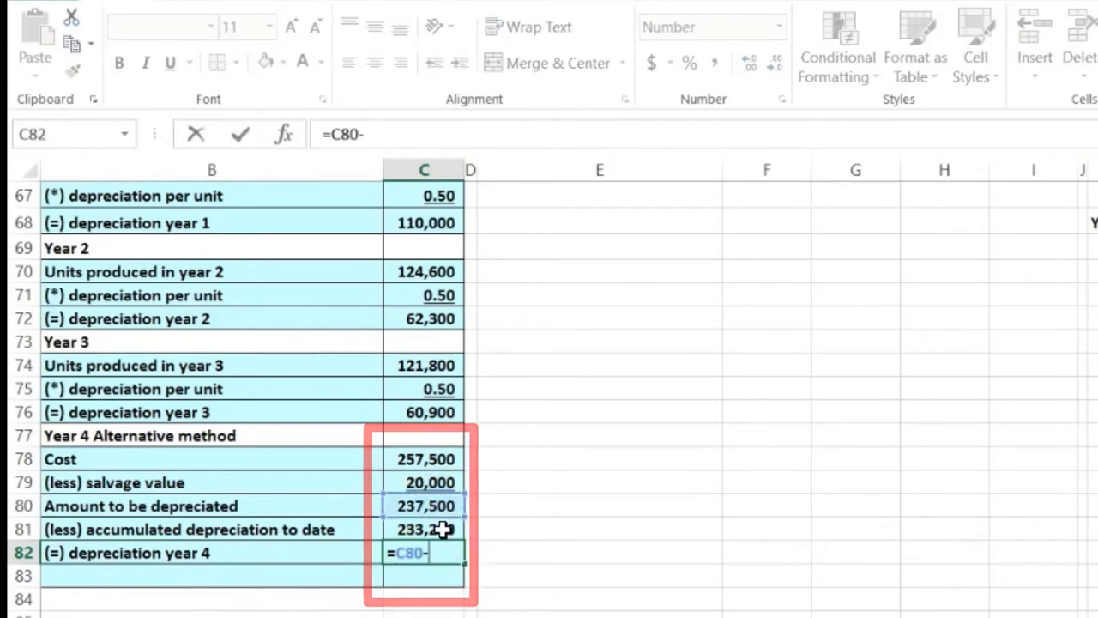
click(442, 530)
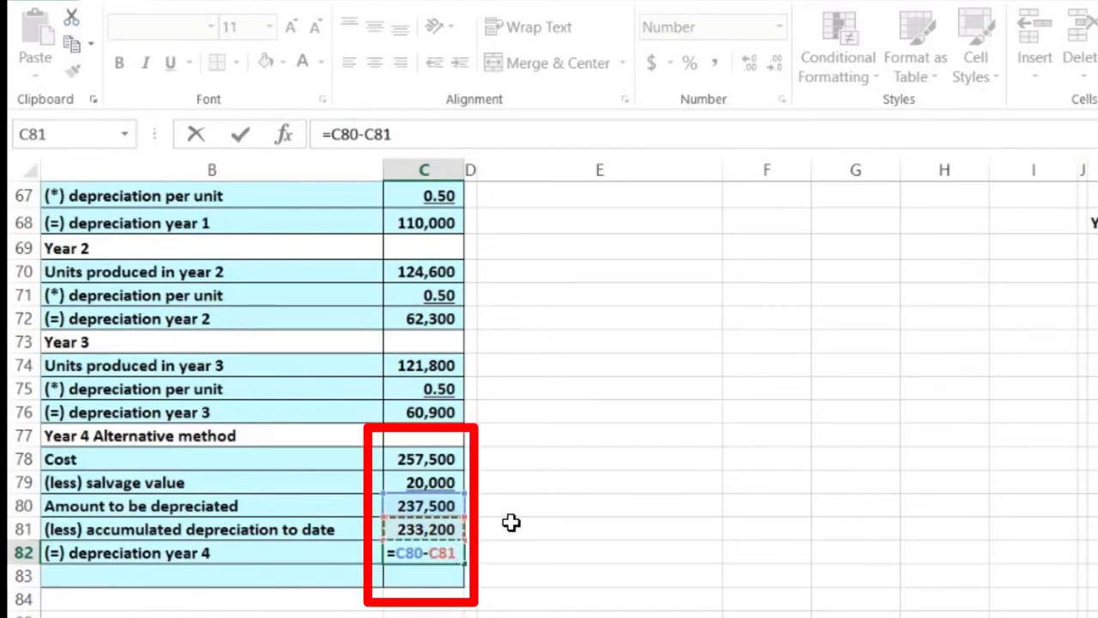
key(Return)
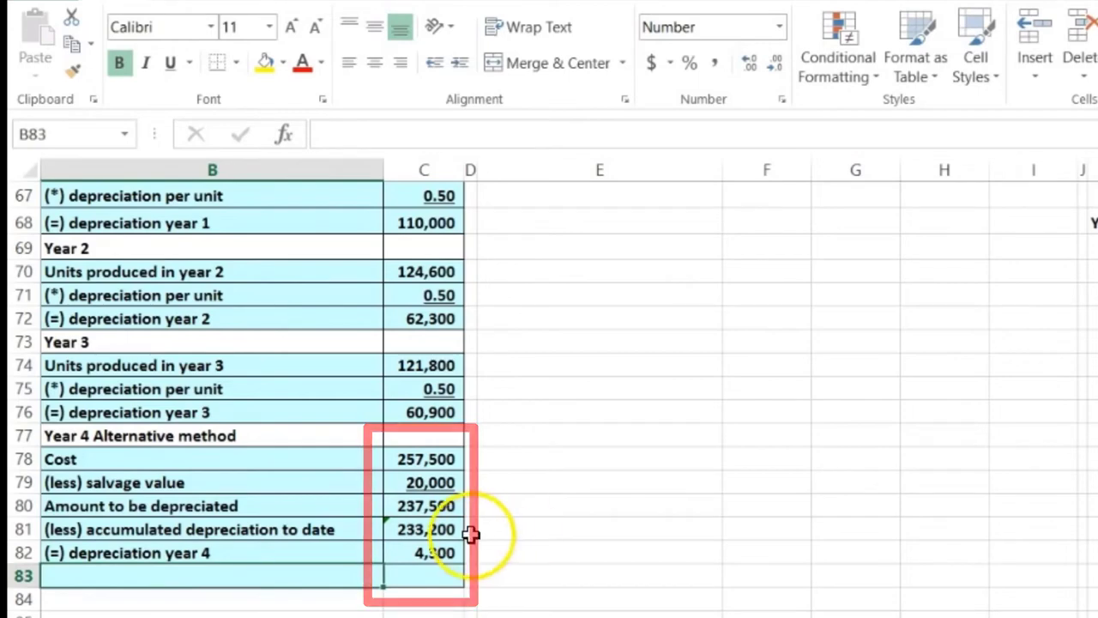
Step: Underline the accumulated depreciation in C81 and double-underline the Year 4 depreciation in C82
click(443, 530)
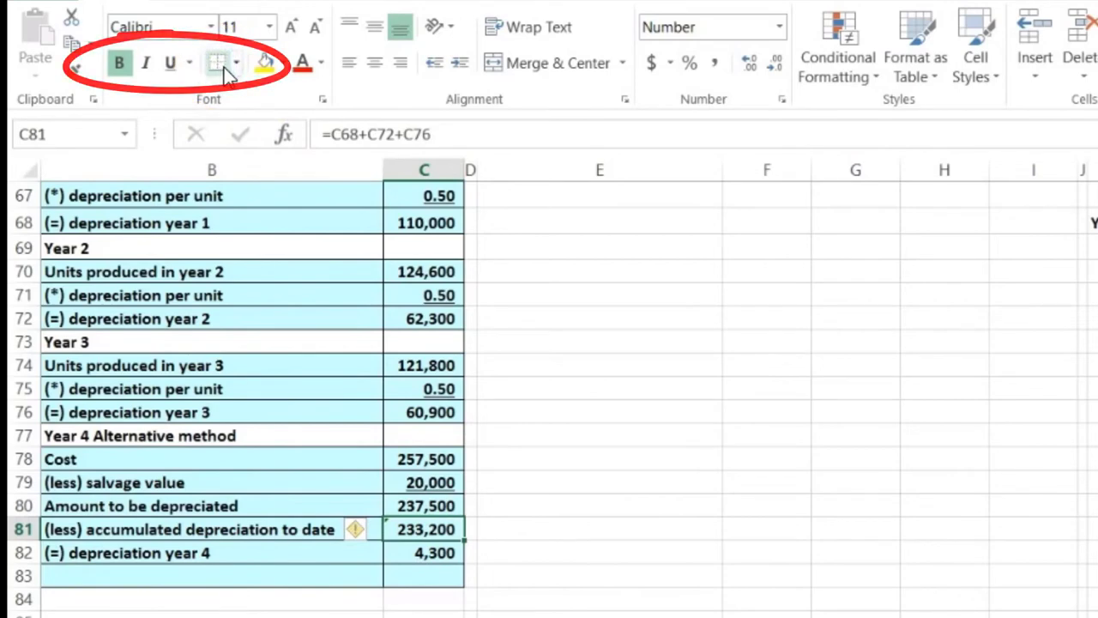
click(170, 65)
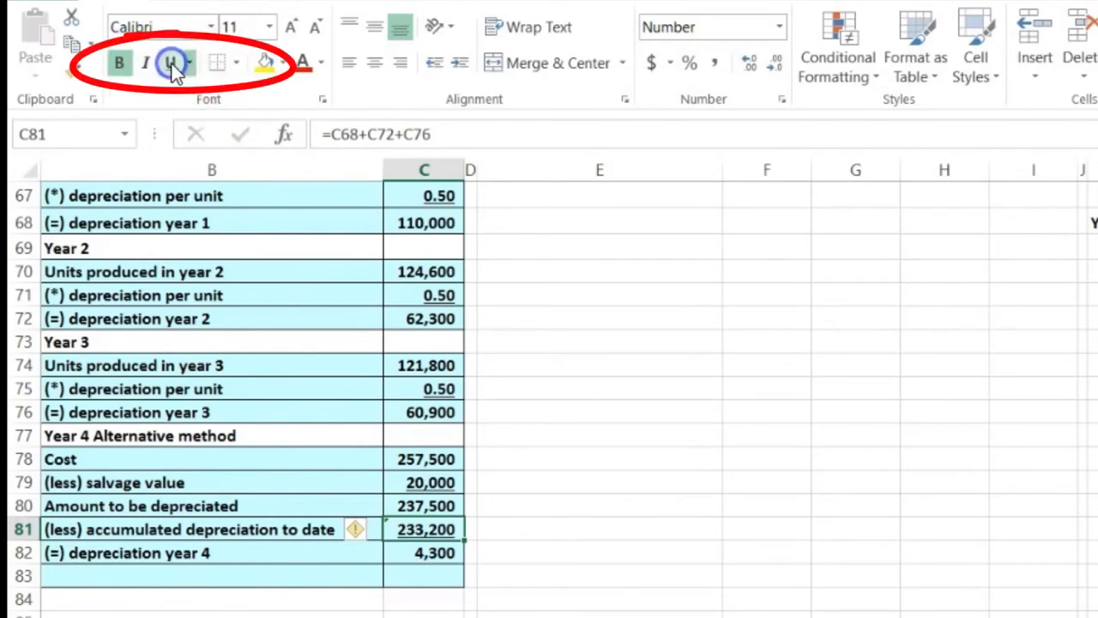
click(346, 561)
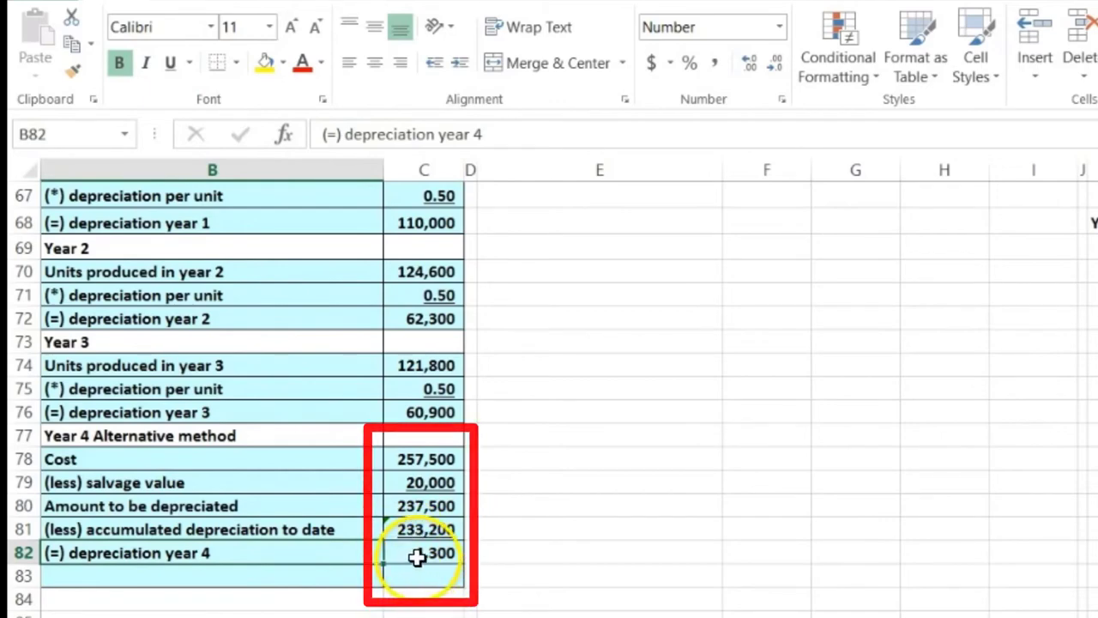
click(417, 556)
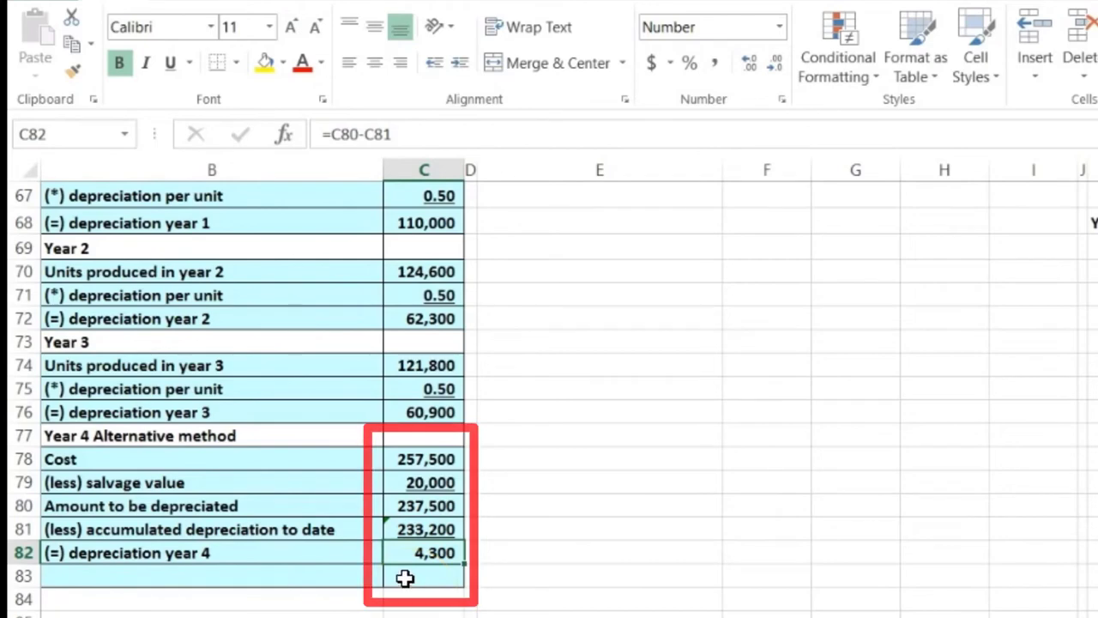
click(190, 74)
click(176, 120)
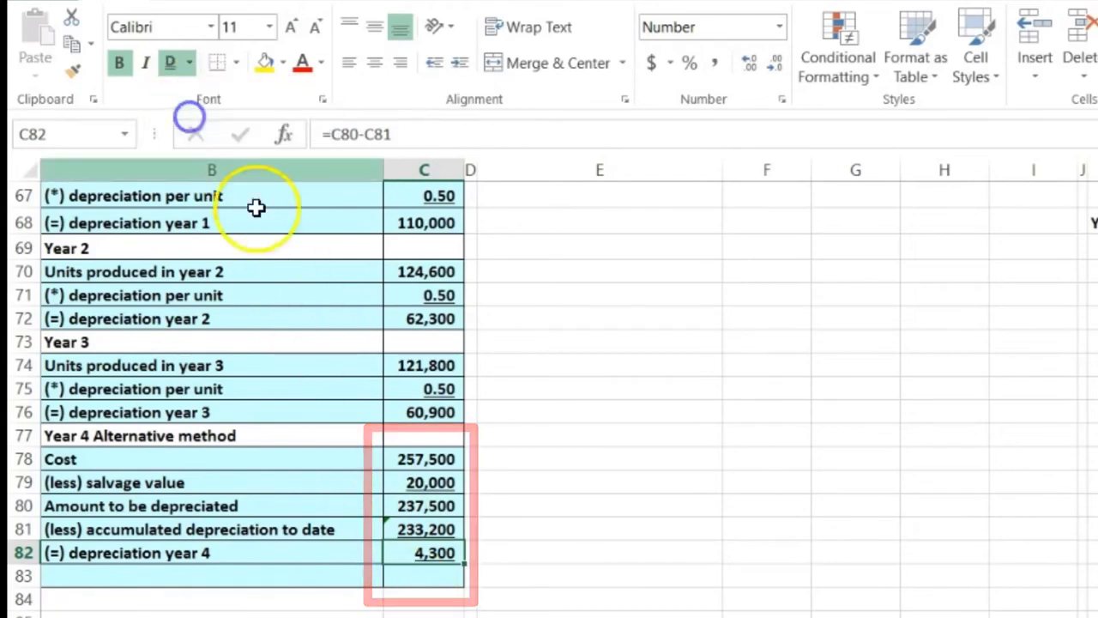
Step: Double-underline the depreciation results for Years 3, 2 and 1 in C76, C72 and C68
click(395, 413)
click(170, 63)
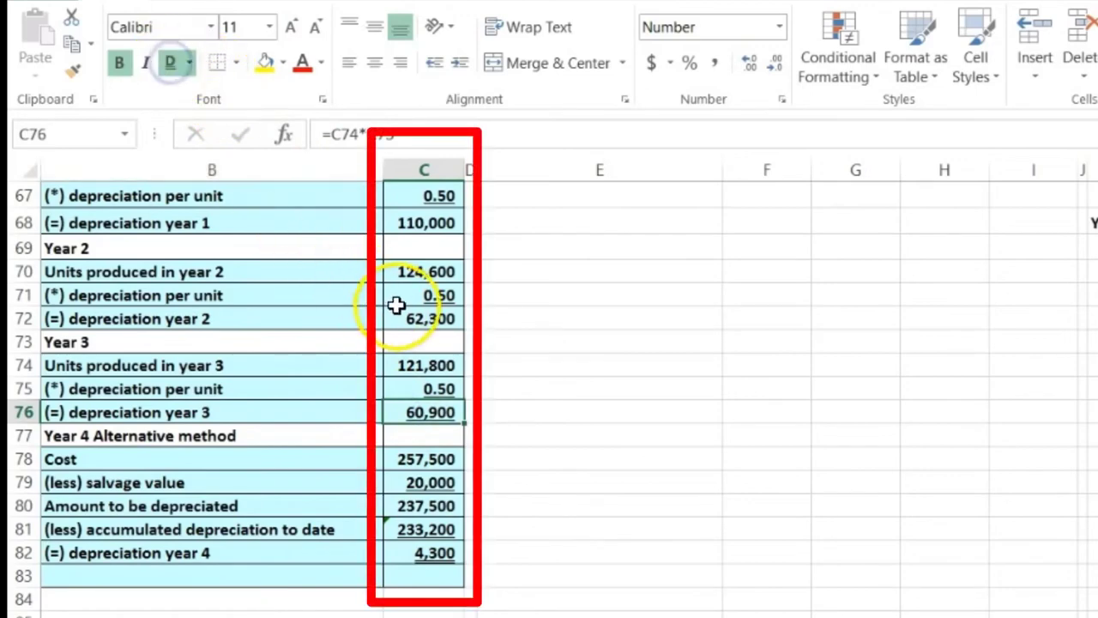
click(404, 318)
click(170, 63)
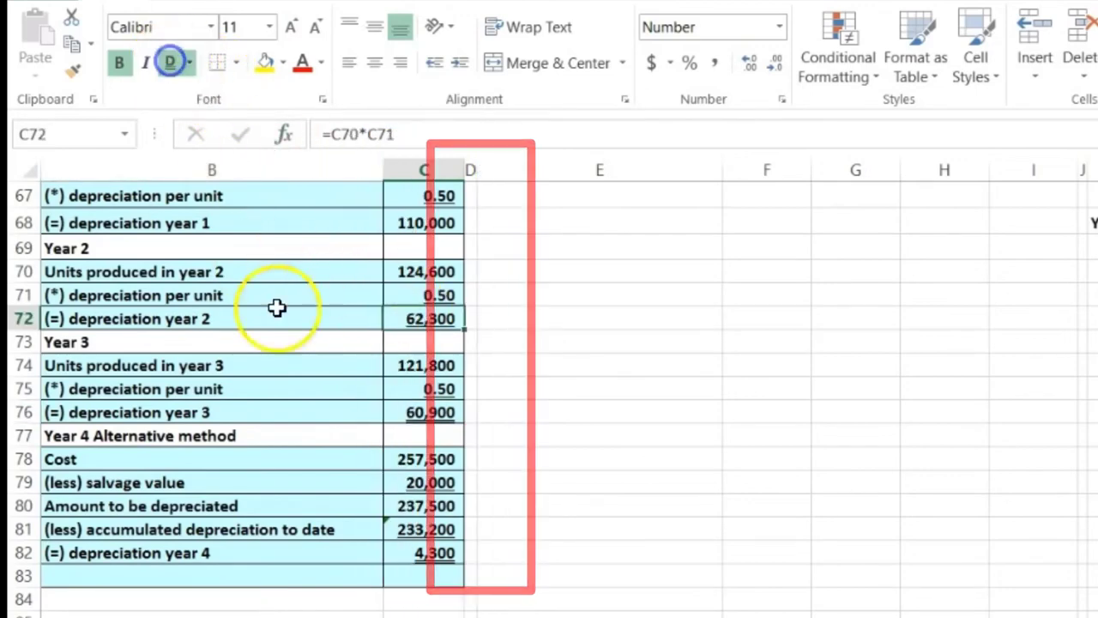
scroll(317, 427, up, 1)
scroll(392, 400, up, 1)
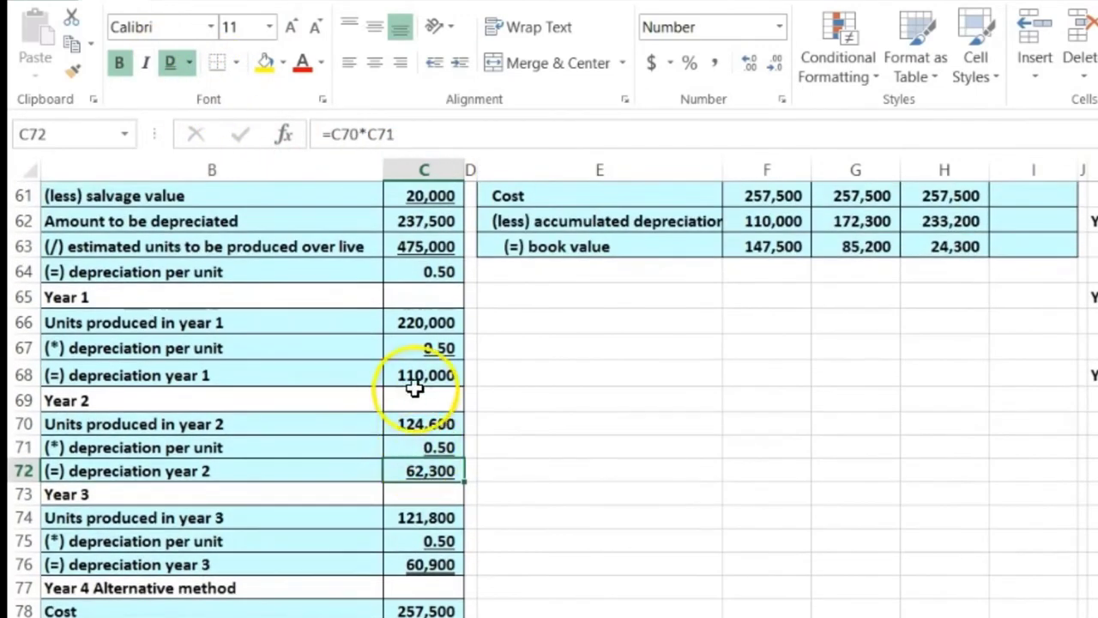
click(413, 374)
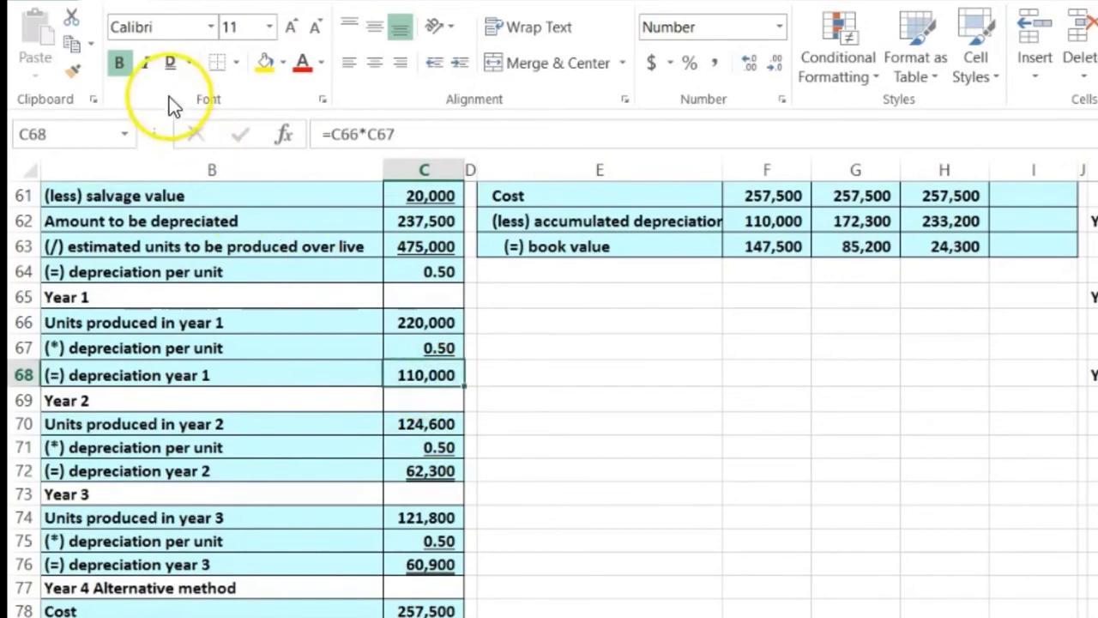
click(365, 497)
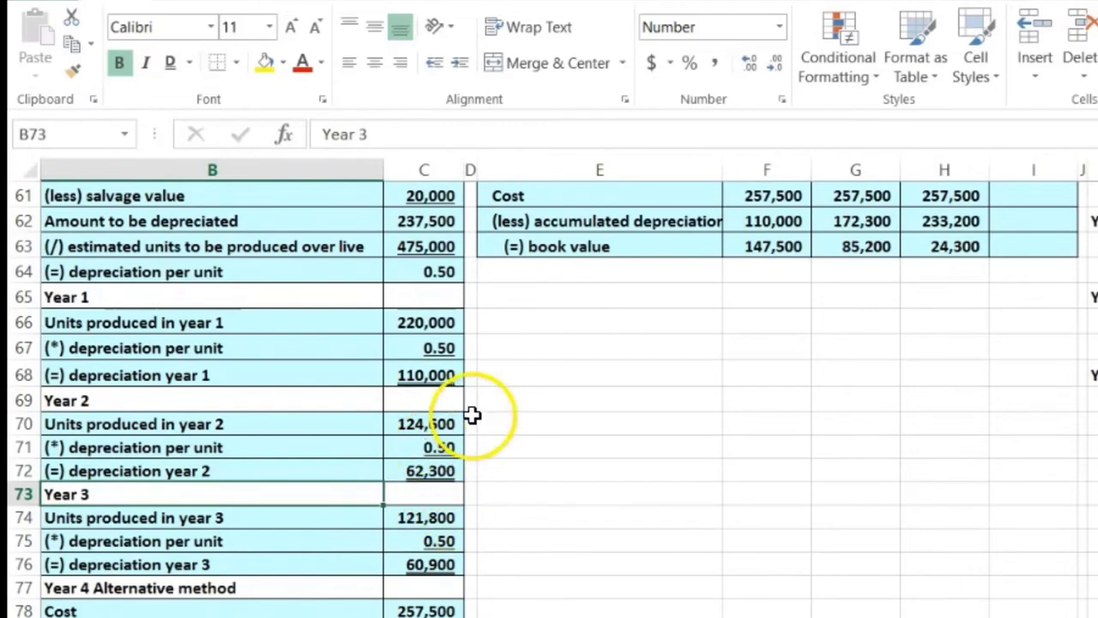
Step: Fill the Year 4 depreciation in I59 with a reference to the alternative-method result in C82
scroll(795, 454, up, 2)
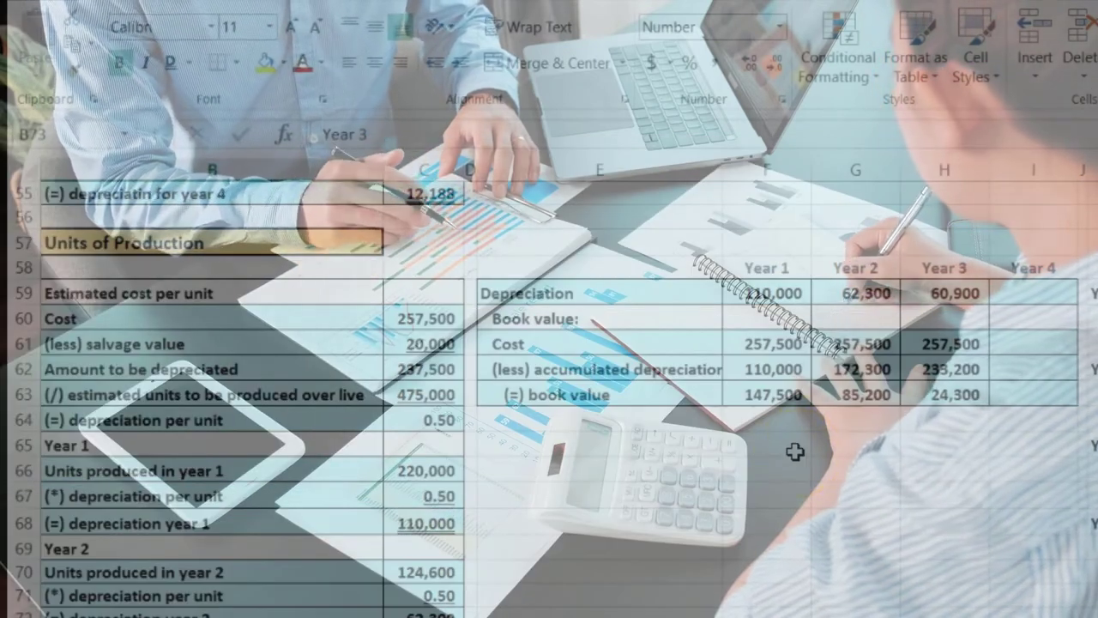
click(1049, 297)
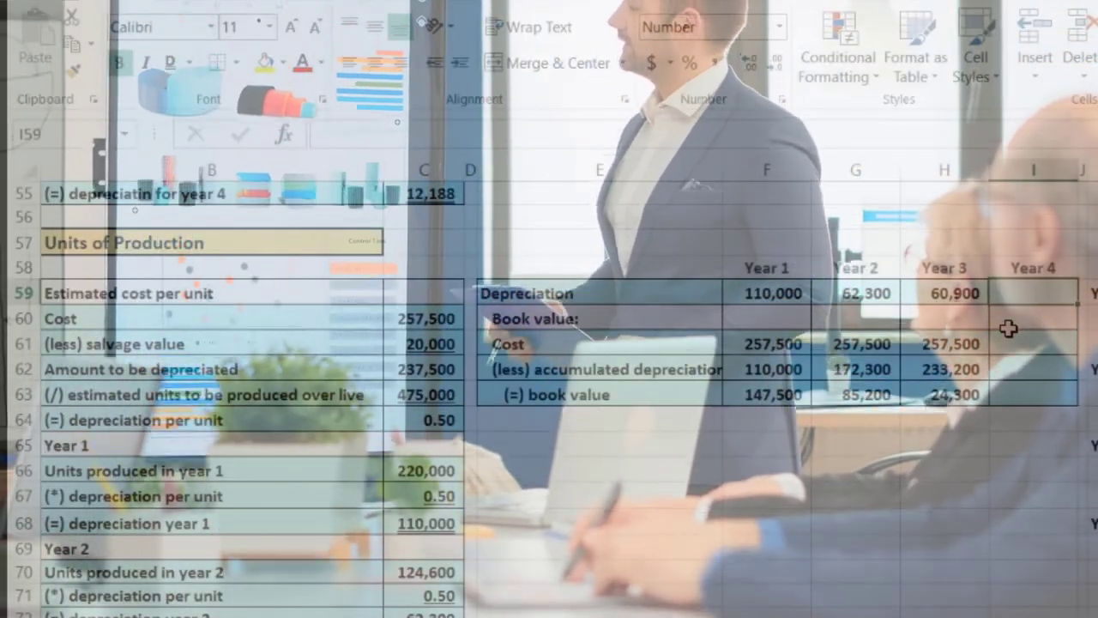
text(=)
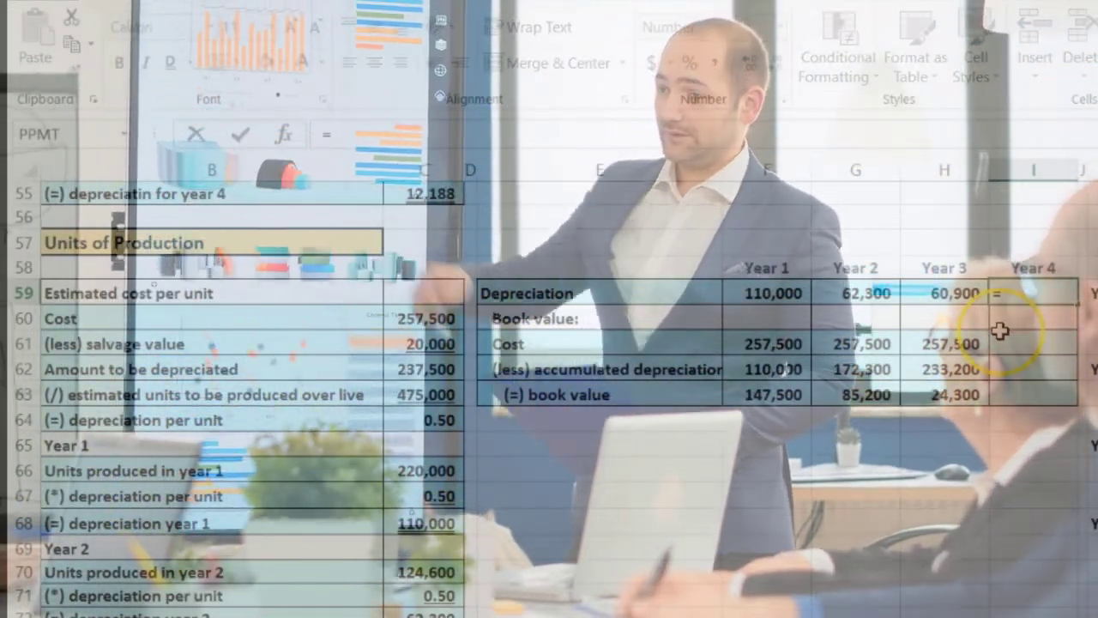
scroll(693, 549, down, 2)
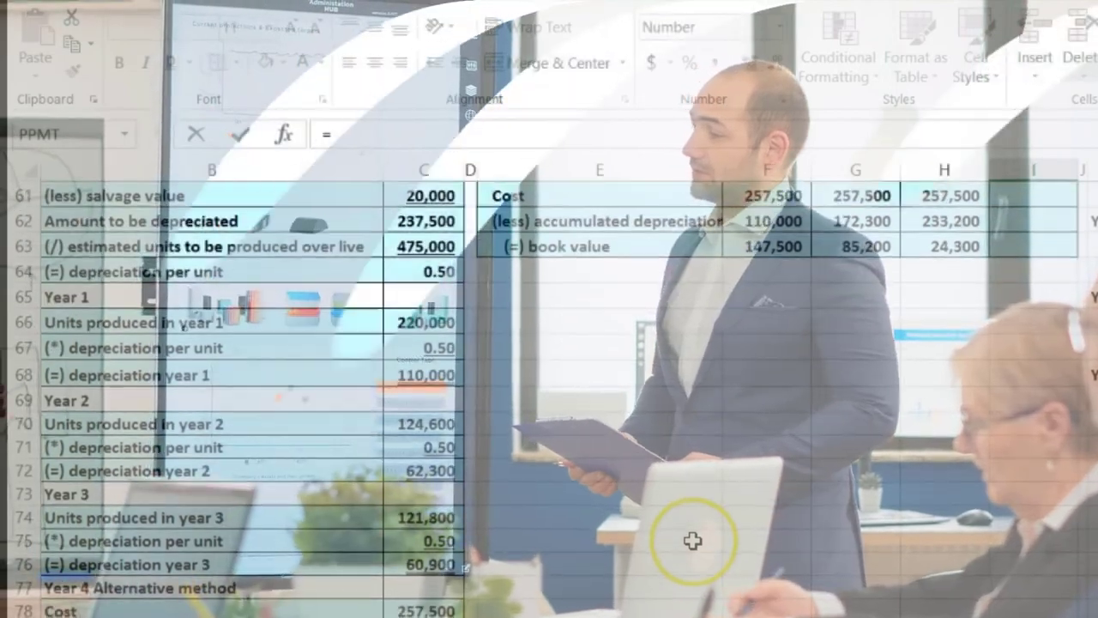
scroll(693, 541, down, 3)
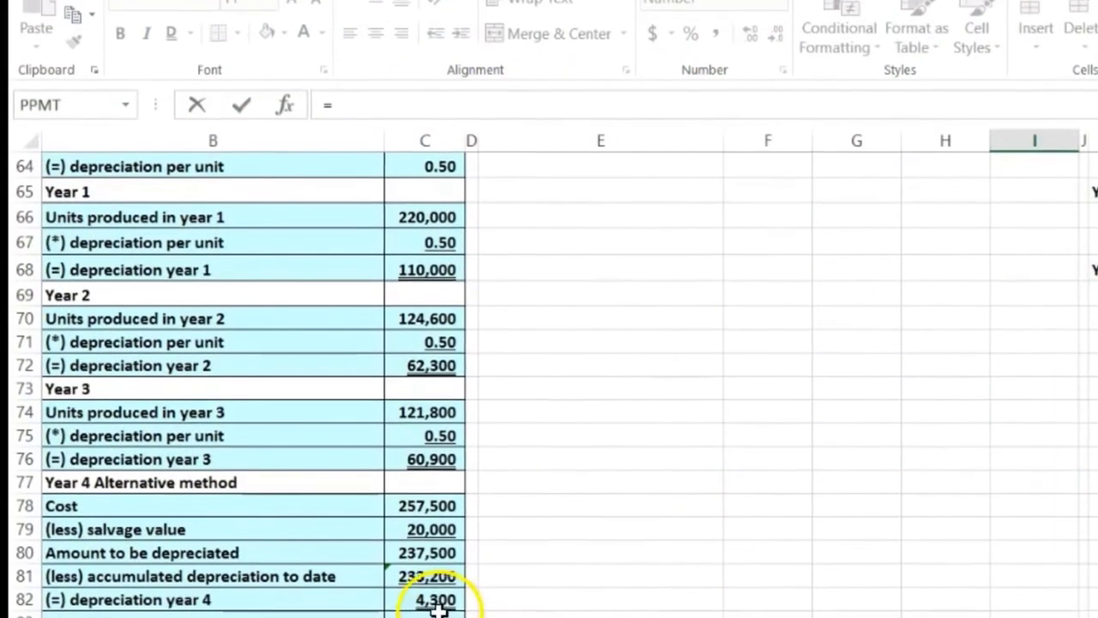
click(437, 601)
key(Return)
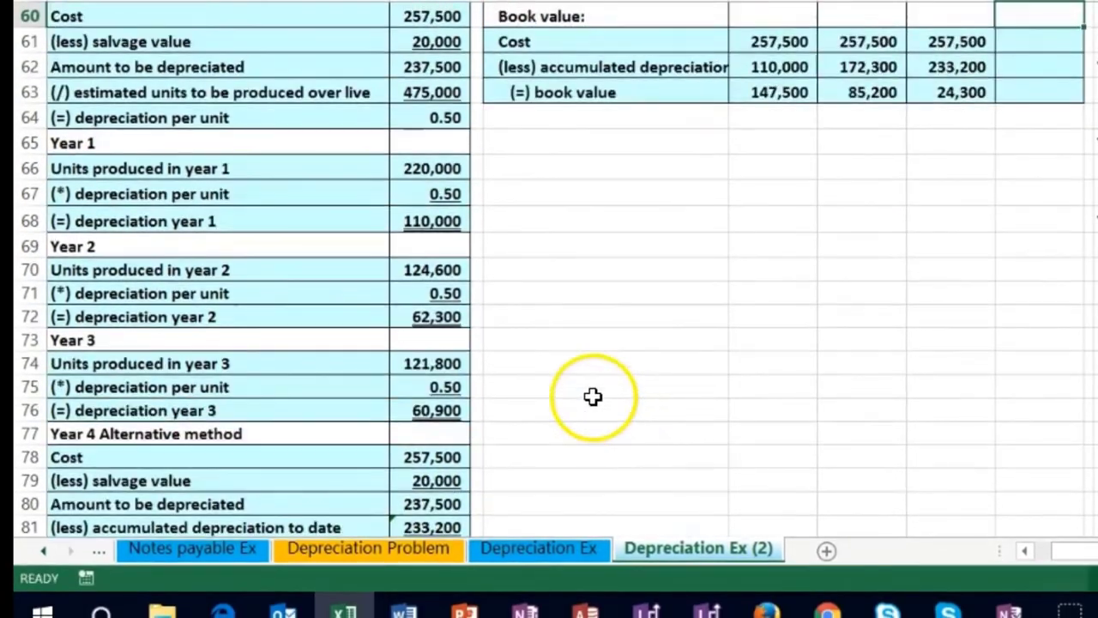
Step: Enter the Year 4 cost of 257,500 in I61 by formula reference
scroll(592, 396, up, 2)
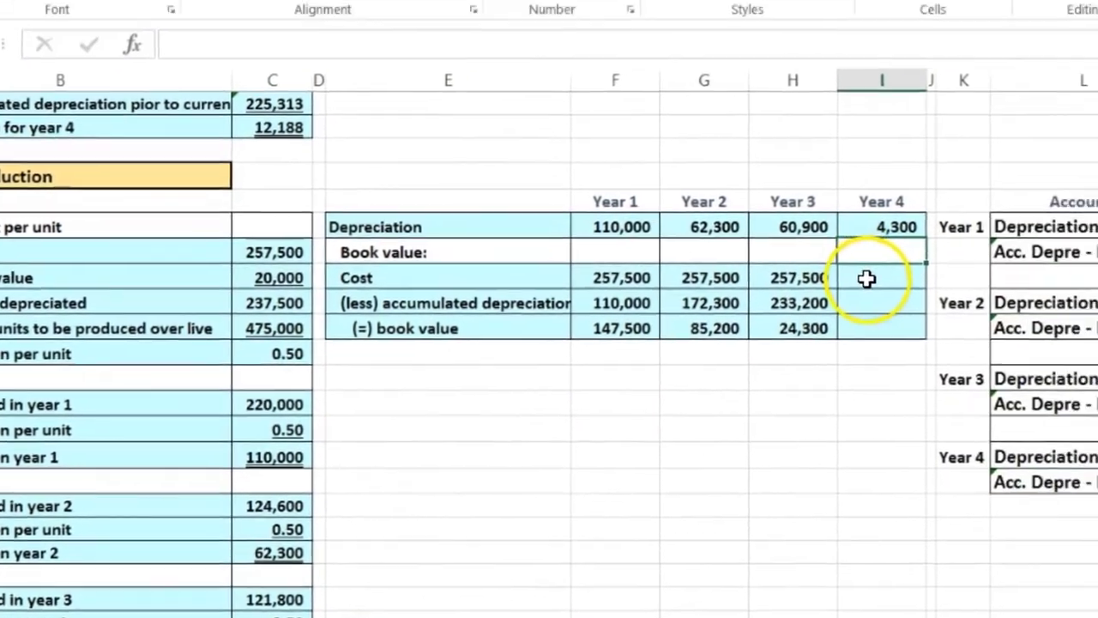
click(1021, 187)
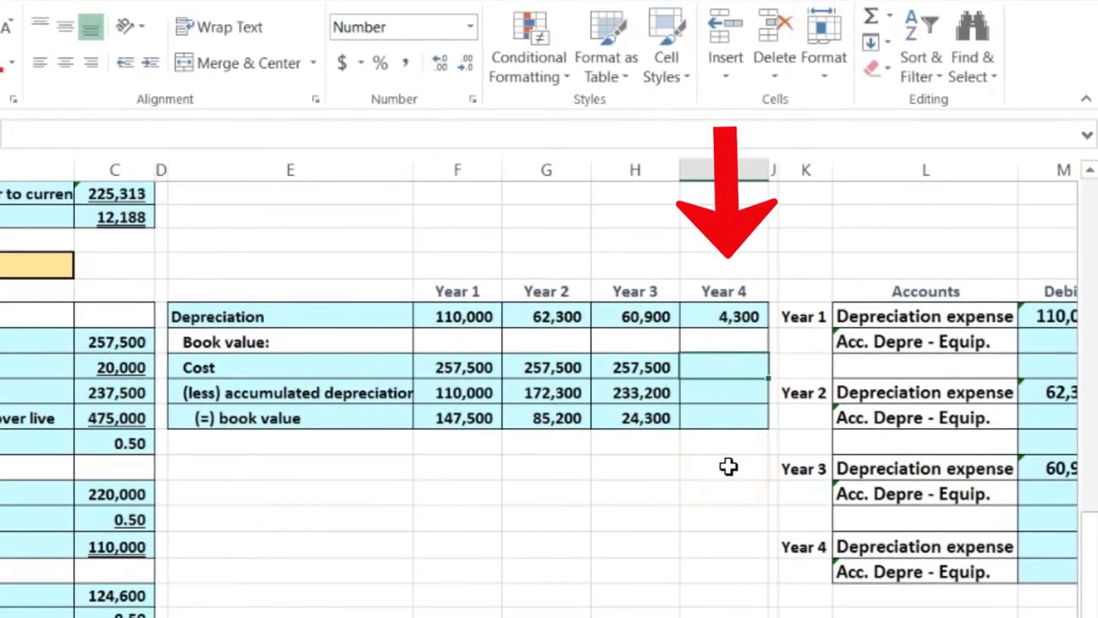
text(=)
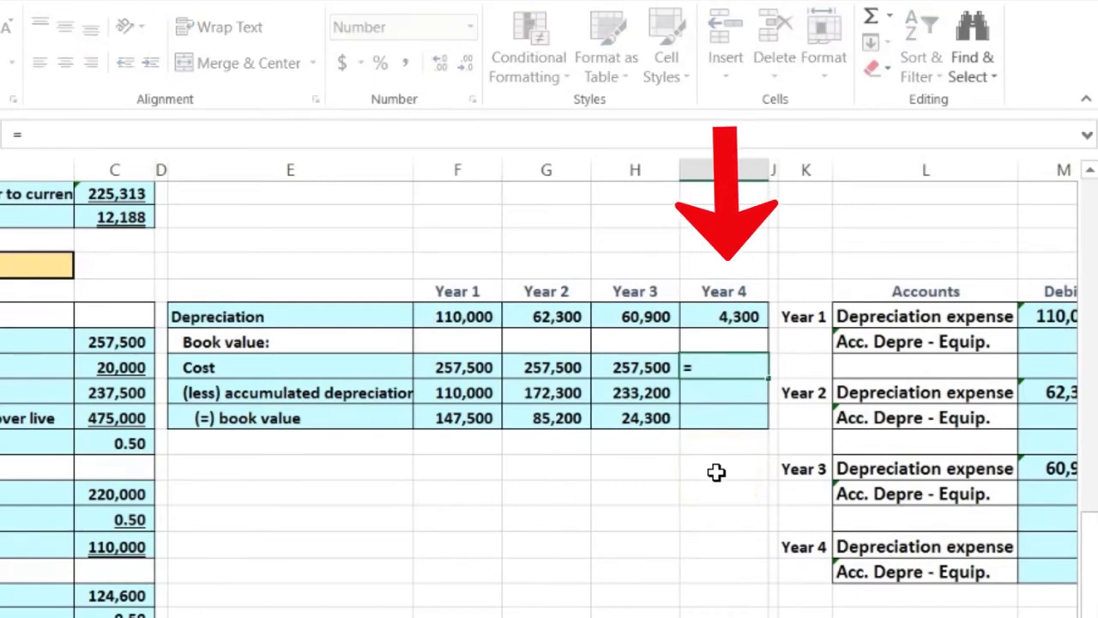
key(Return)
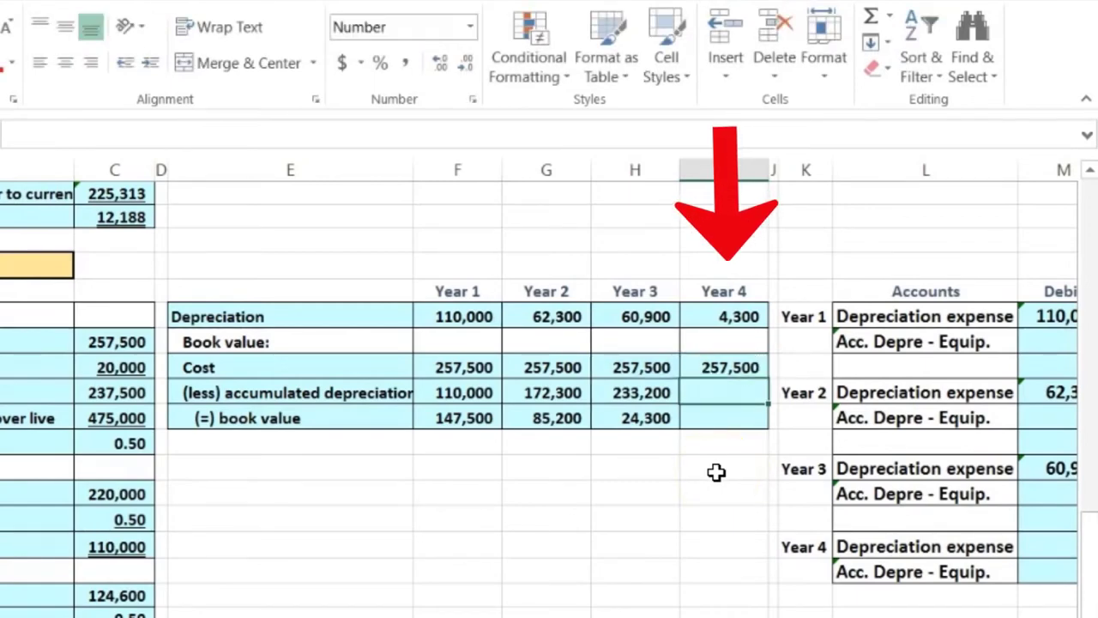
Step: Calculate the Year 4 accumulated depreciation in I62 as H62+I59 and check it against the sum of F59:I59
text(=)
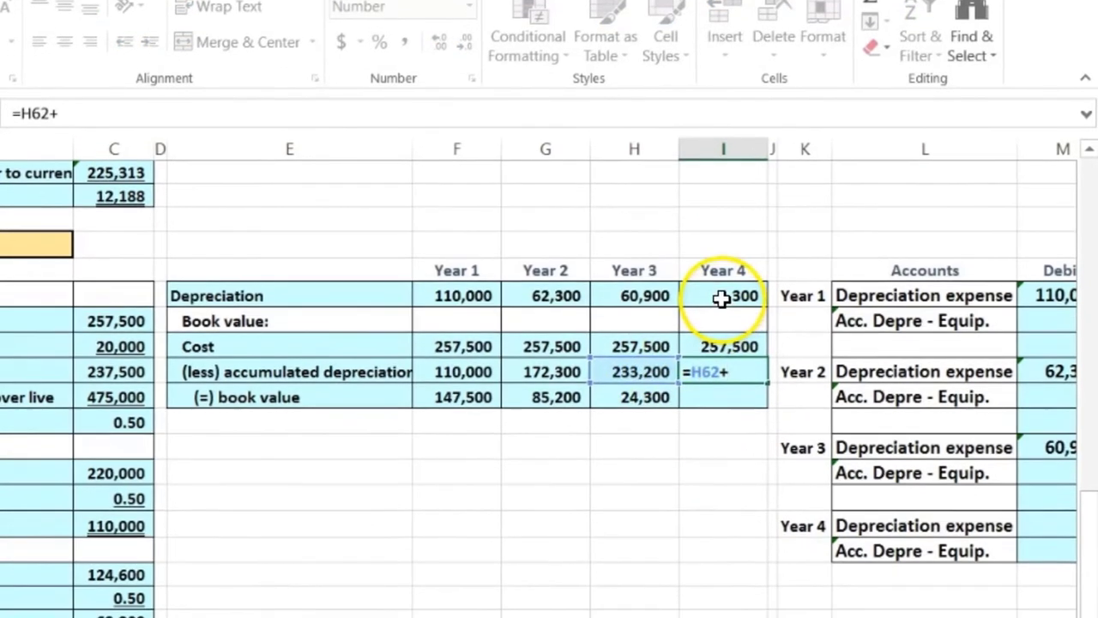
click(725, 319)
key(Return)
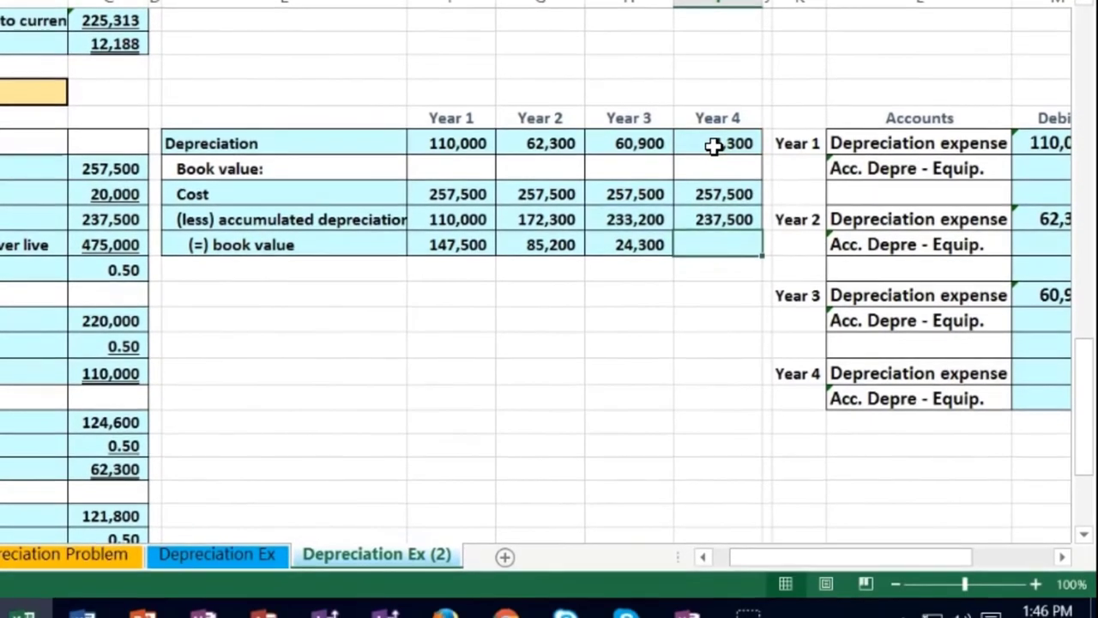
drag(466, 142, 705, 146)
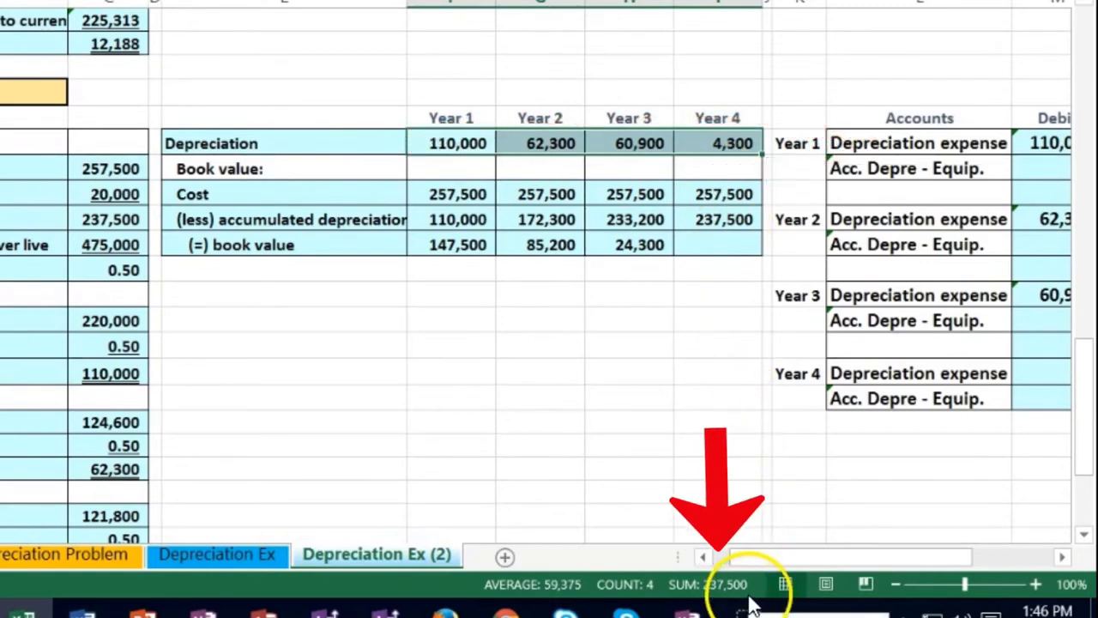
click(726, 243)
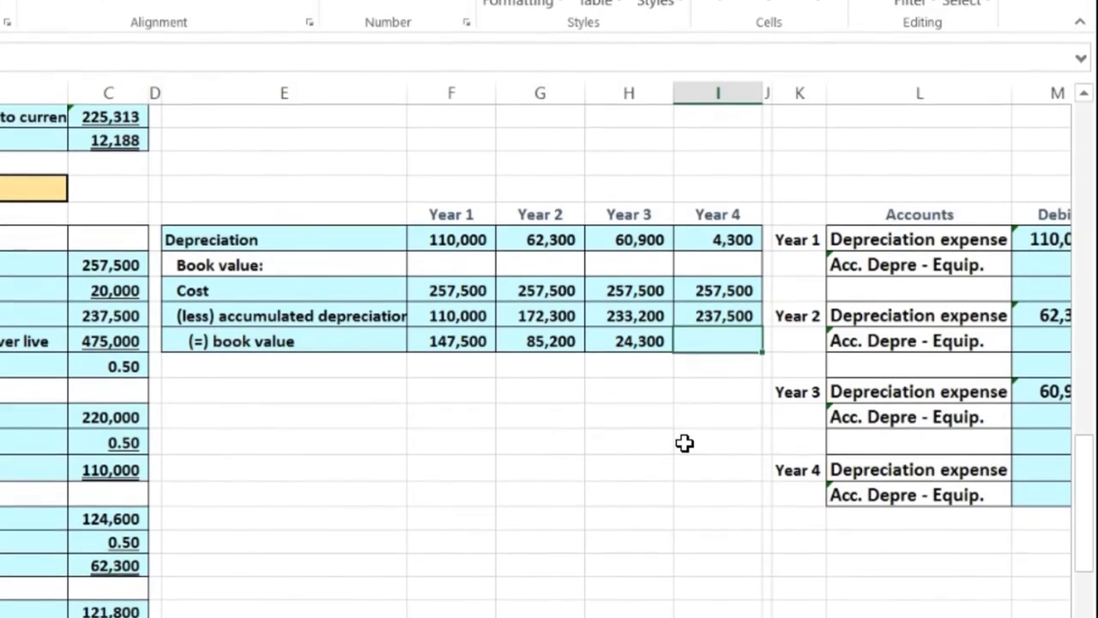
Step: Calculate the Year 4 book value in I63 as cost minus accumulated depreciation, I61-I62
text(=)
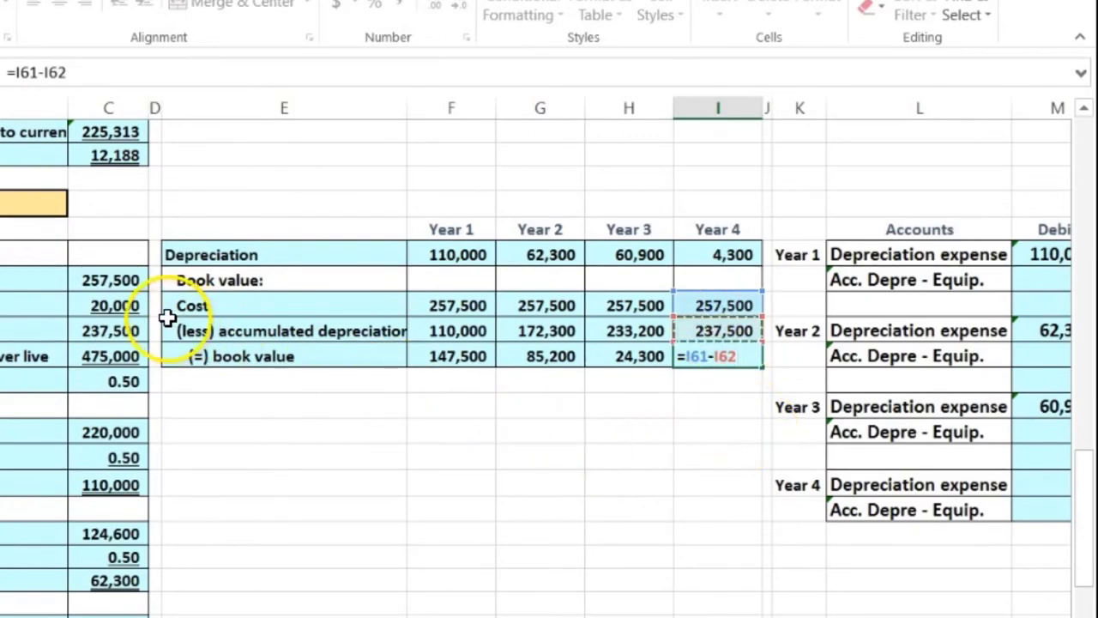
key(Return)
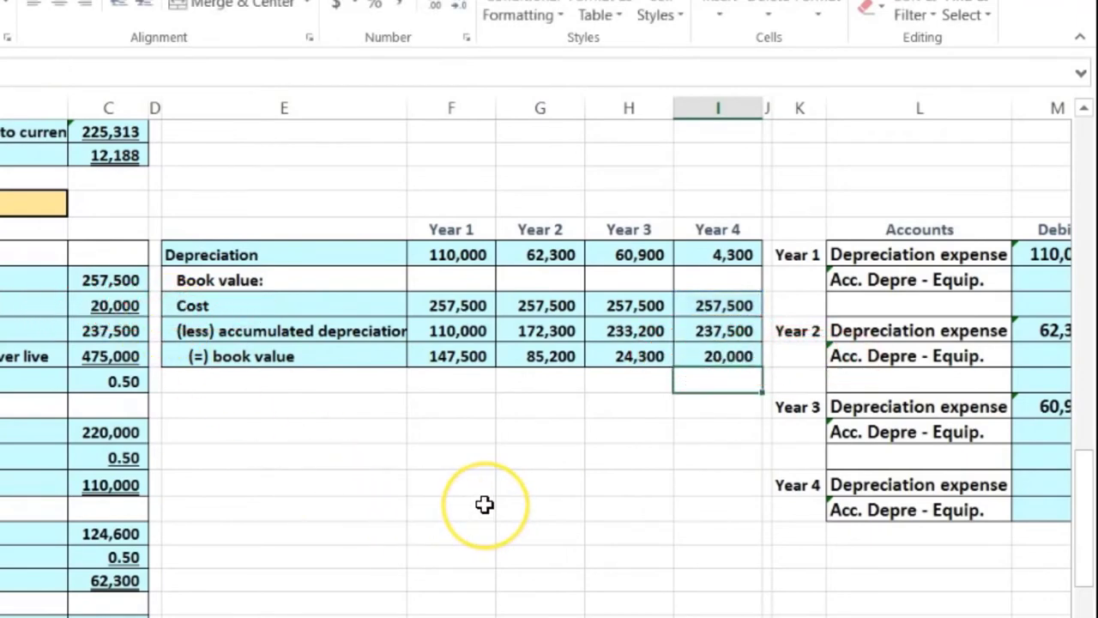
Step: Examine the trial balance's Year 4 column: equipment net of accumulated depreciation, revenue, and the SUM formula behind owner capital in T64
key(Right)
key(Right)
key(Right)
key(Right)
key(Right)
key(Right)
key(Right)
key(Right)
key(Right)
key(Right)
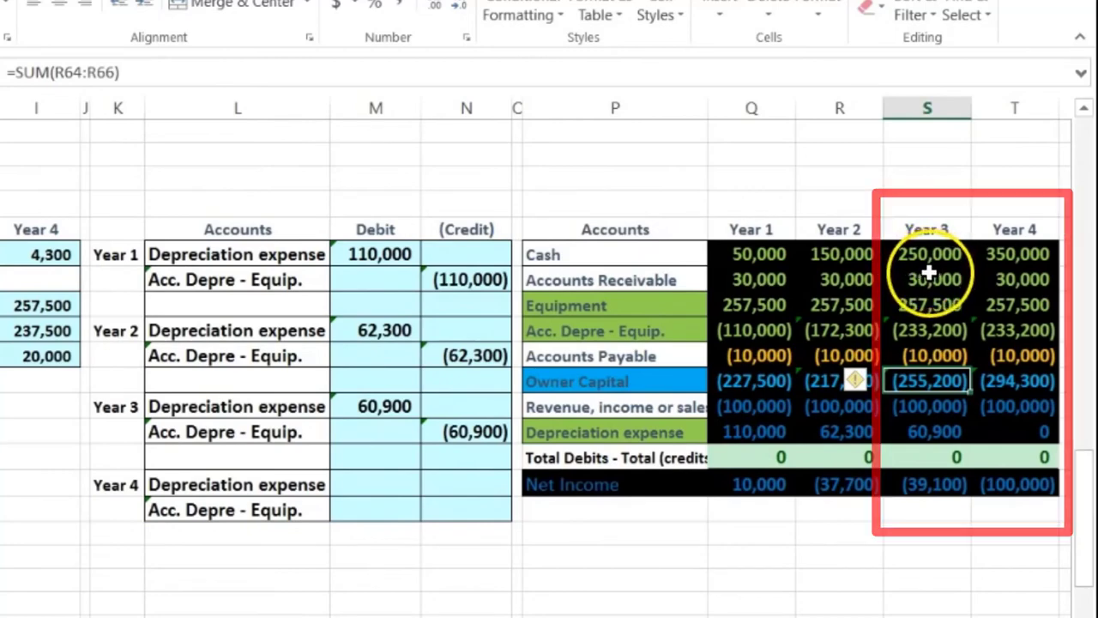
click(1013, 303)
drag(1012, 303, 1008, 335)
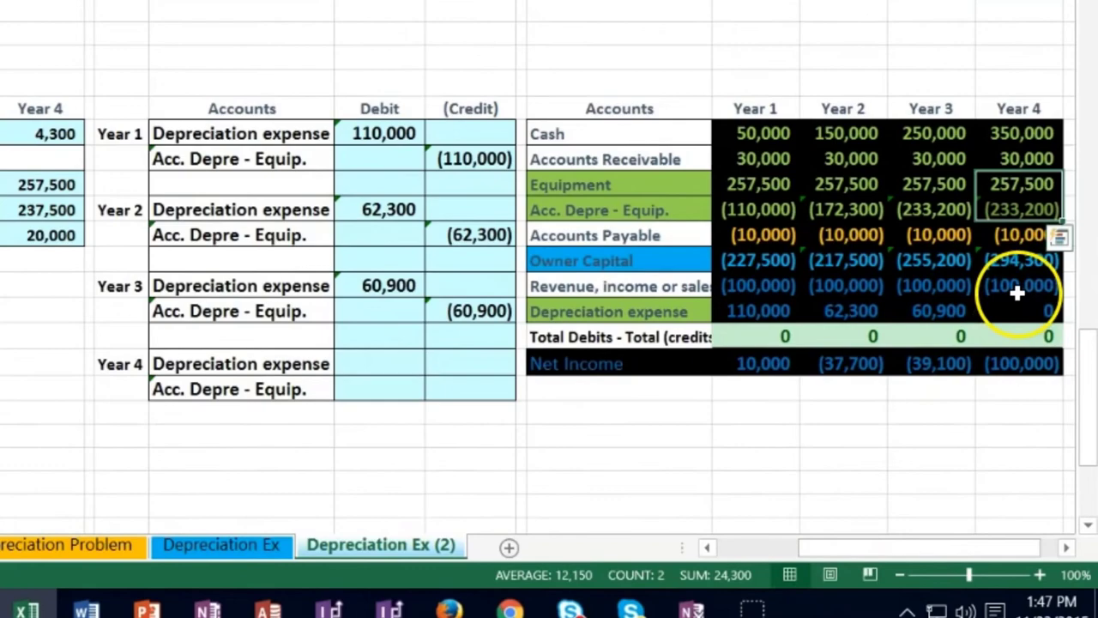
click(1021, 267)
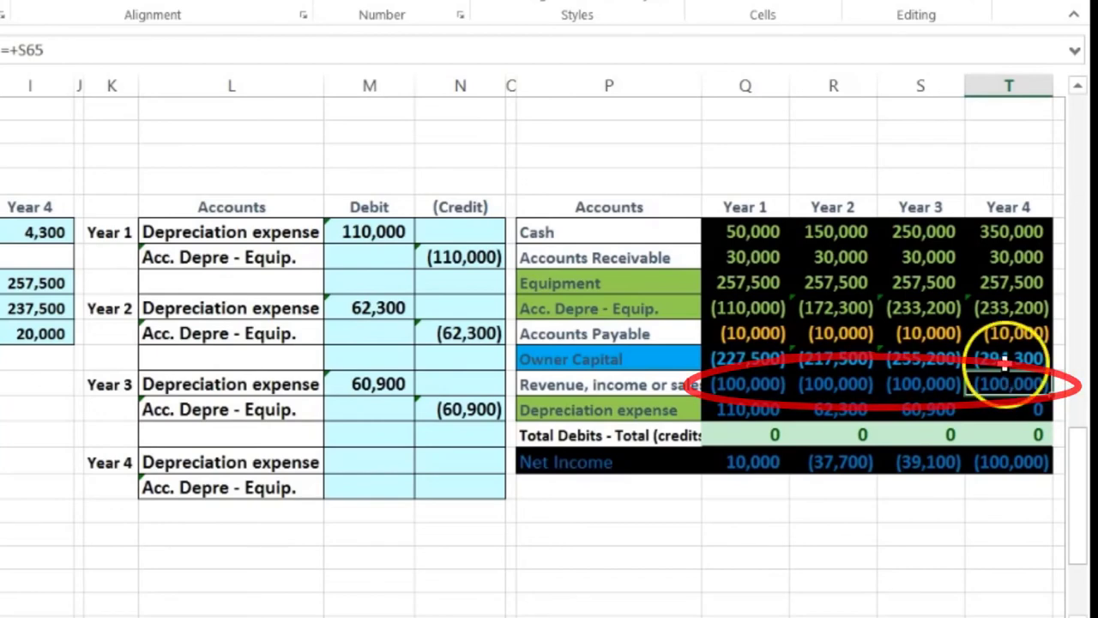
double_click(1004, 360)
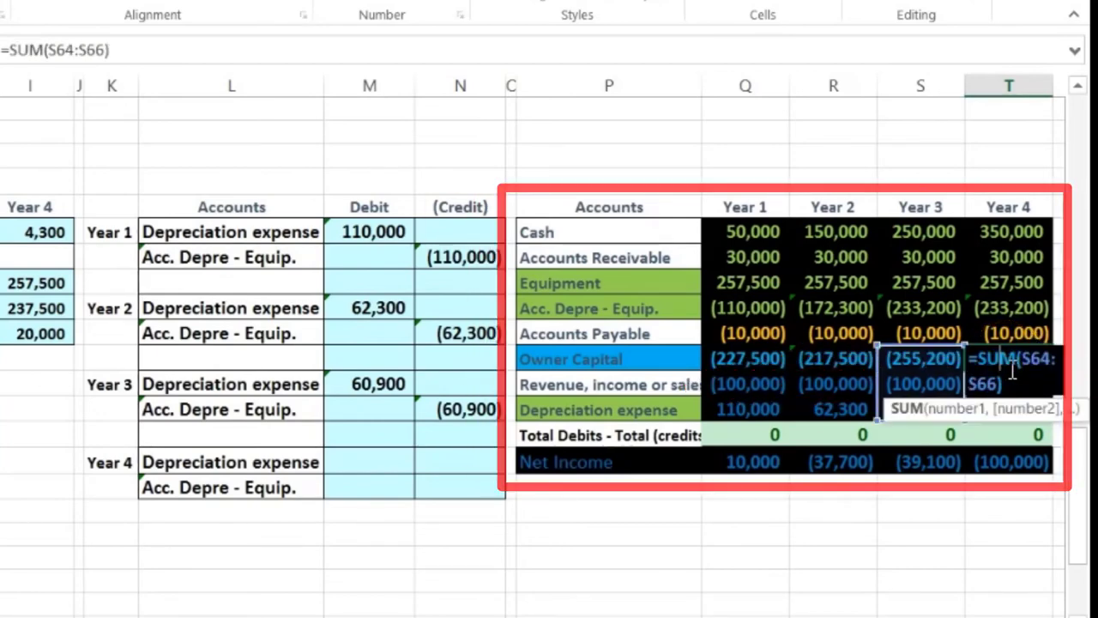
key(Return)
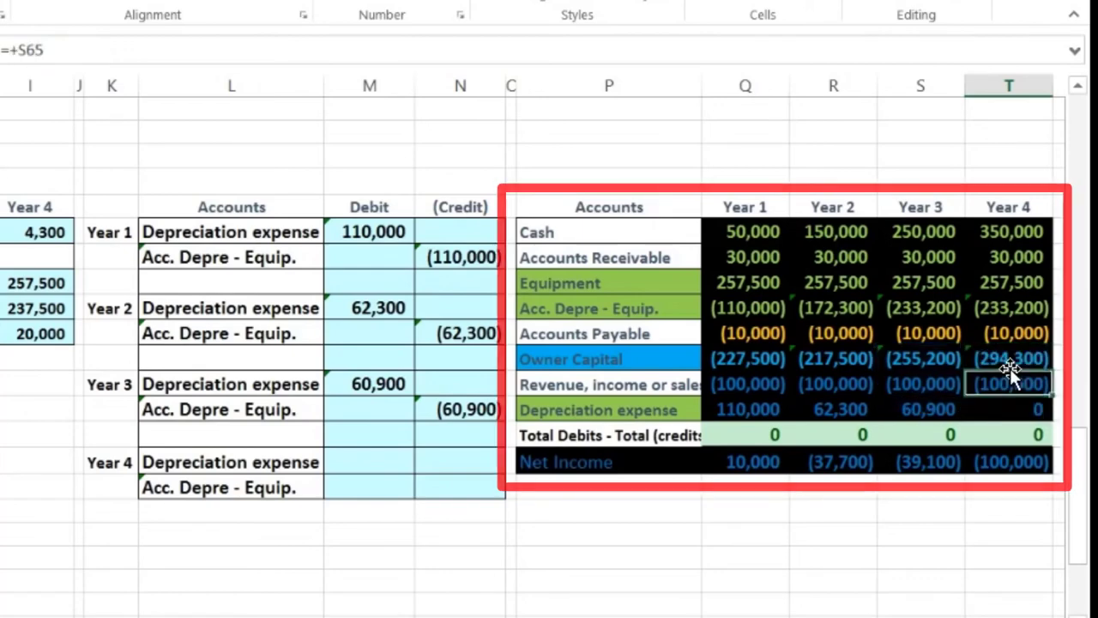
Step: Record the Year 4 depreciation journal entry, referencing I59 for the debit in M68 and the negative of M68 for the credit in N69
click(375, 462)
text(=)
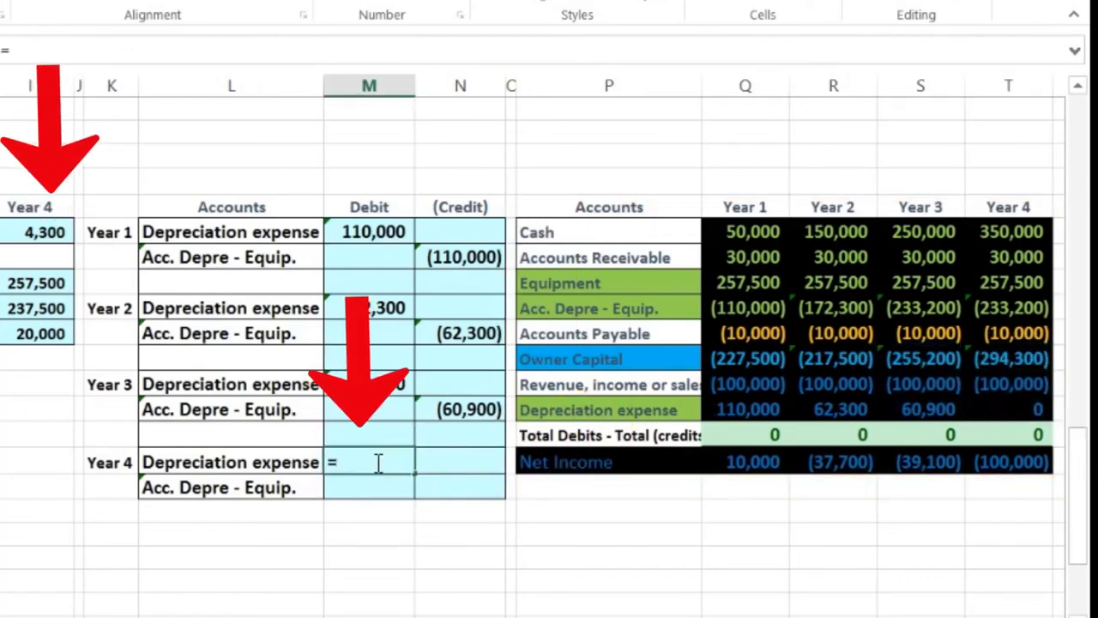
click(47, 230)
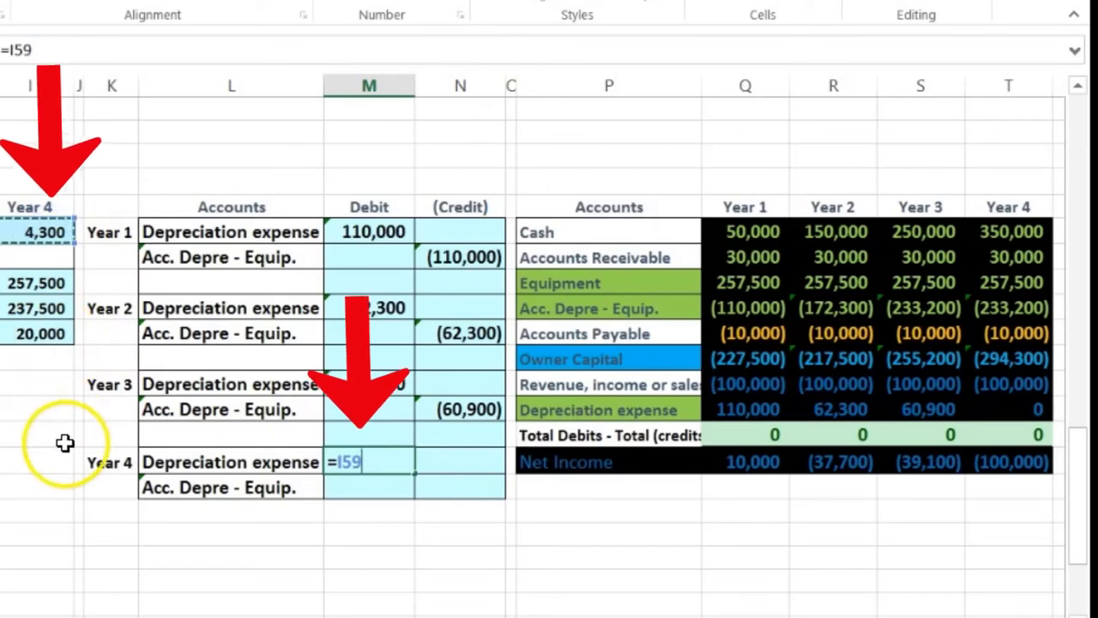
key(Return)
key(Right)
text(-)
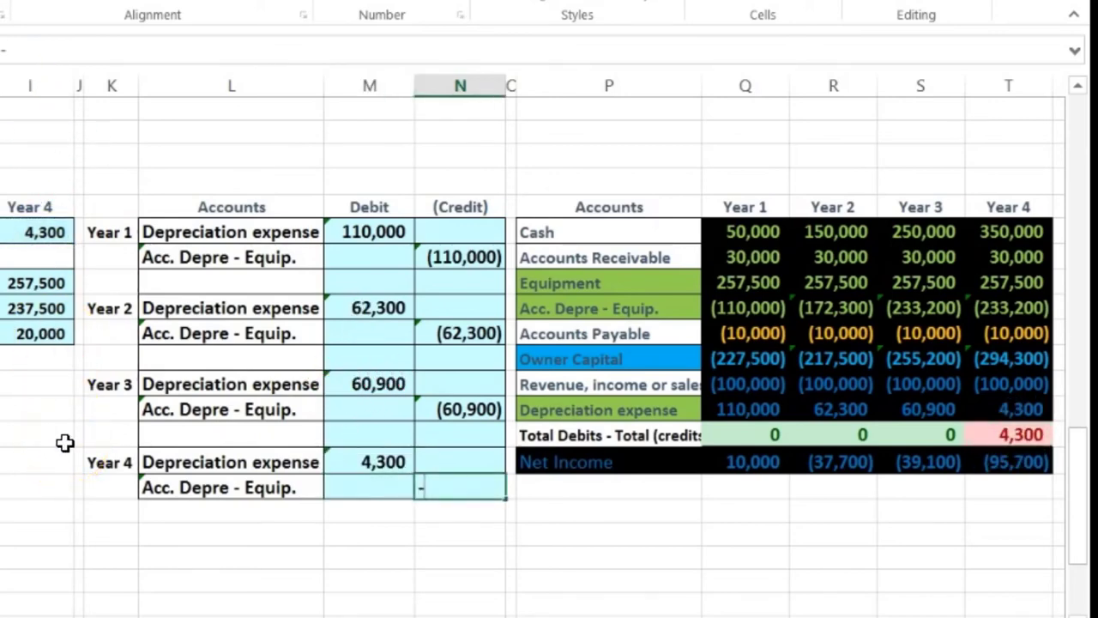
key(Left)
key(Up)
key(Return)
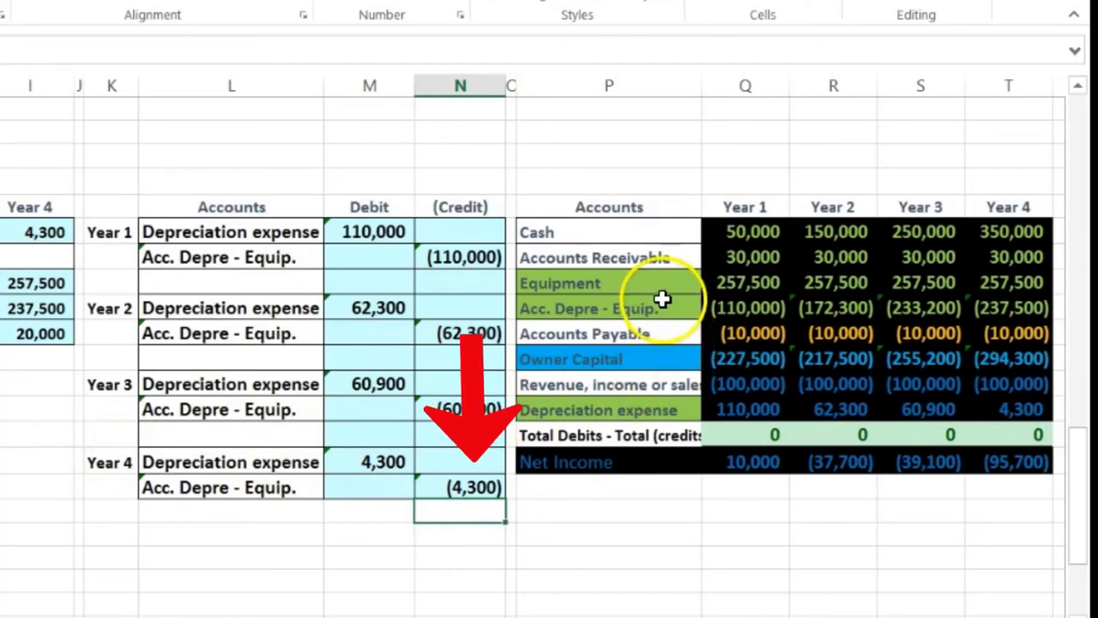
Step: Review Year 4 equipment net of accumulated depreciation, depreciation expense and net income, and compare net income with the trial balance of the method above
click(1036, 280)
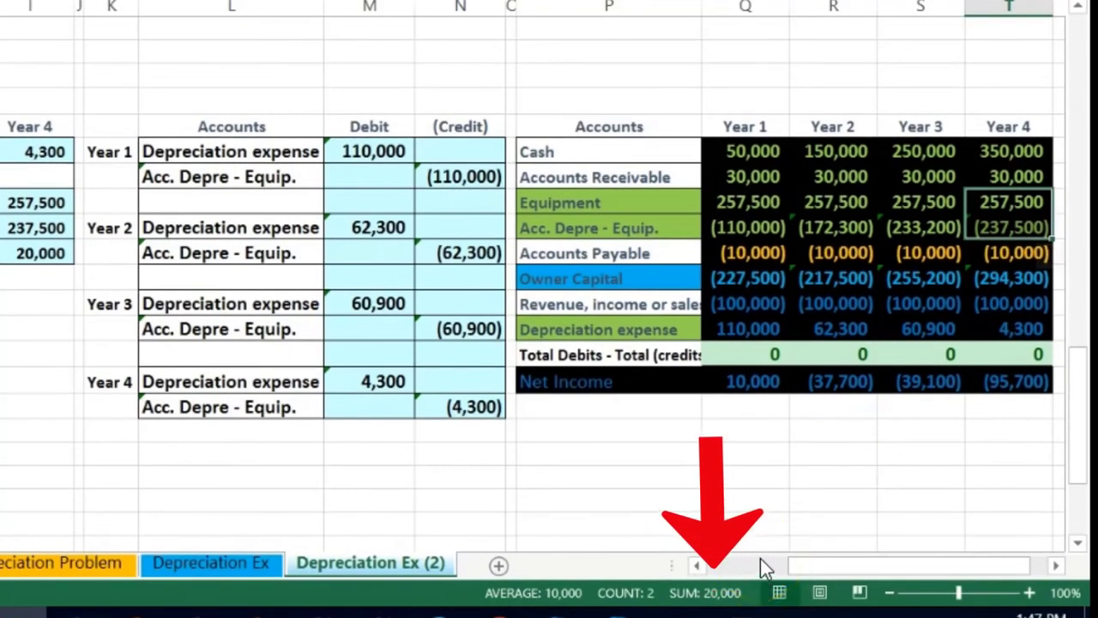
click(89, 295)
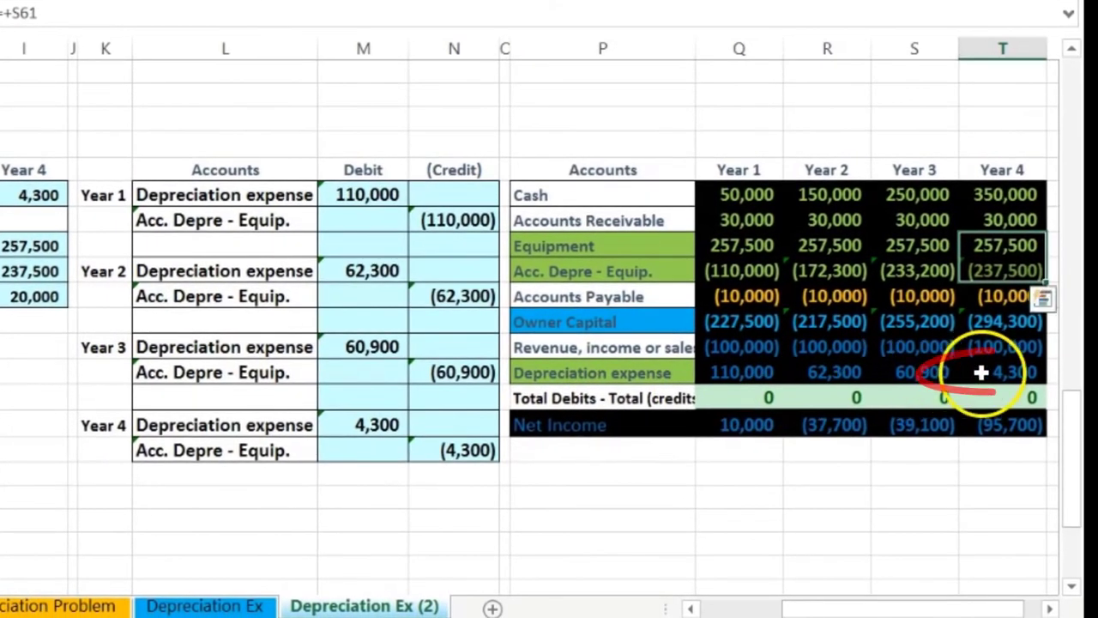
click(981, 372)
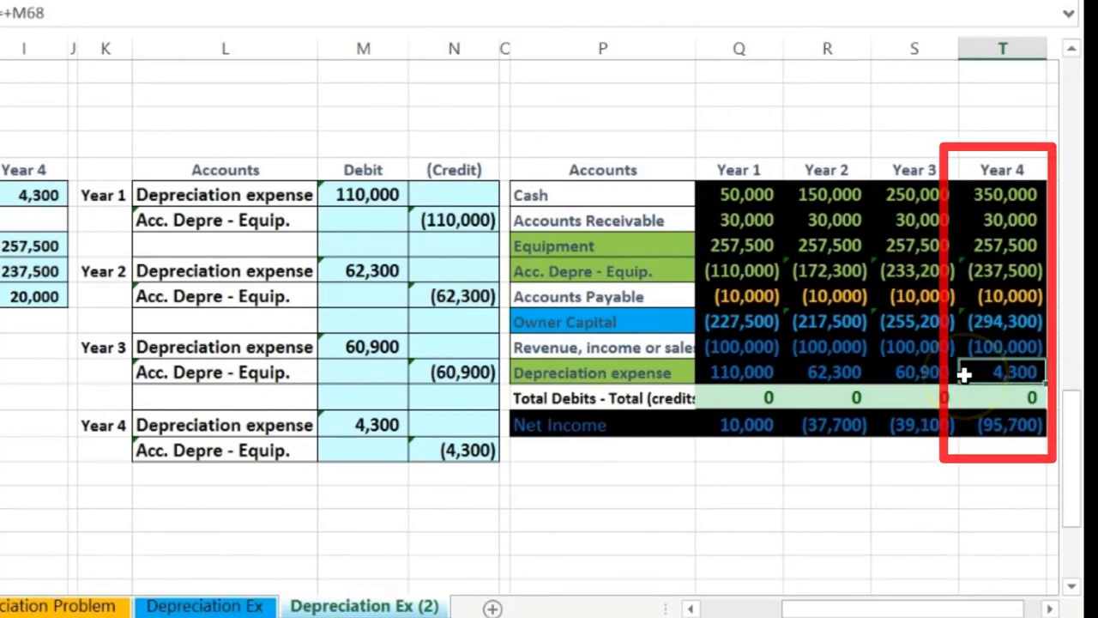
click(987, 425)
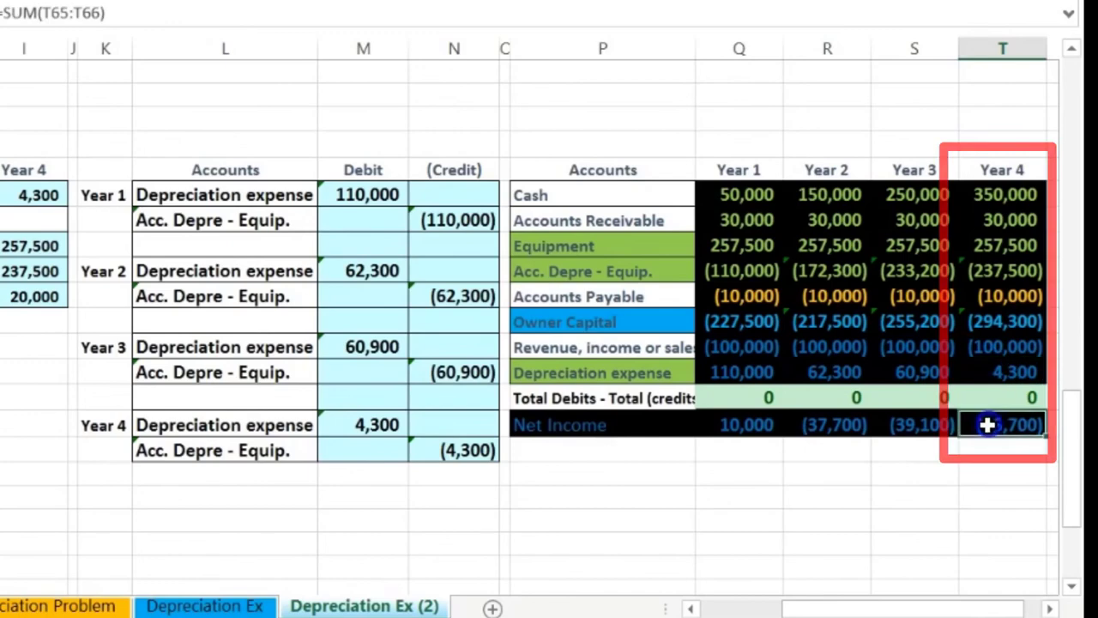
click(1003, 515)
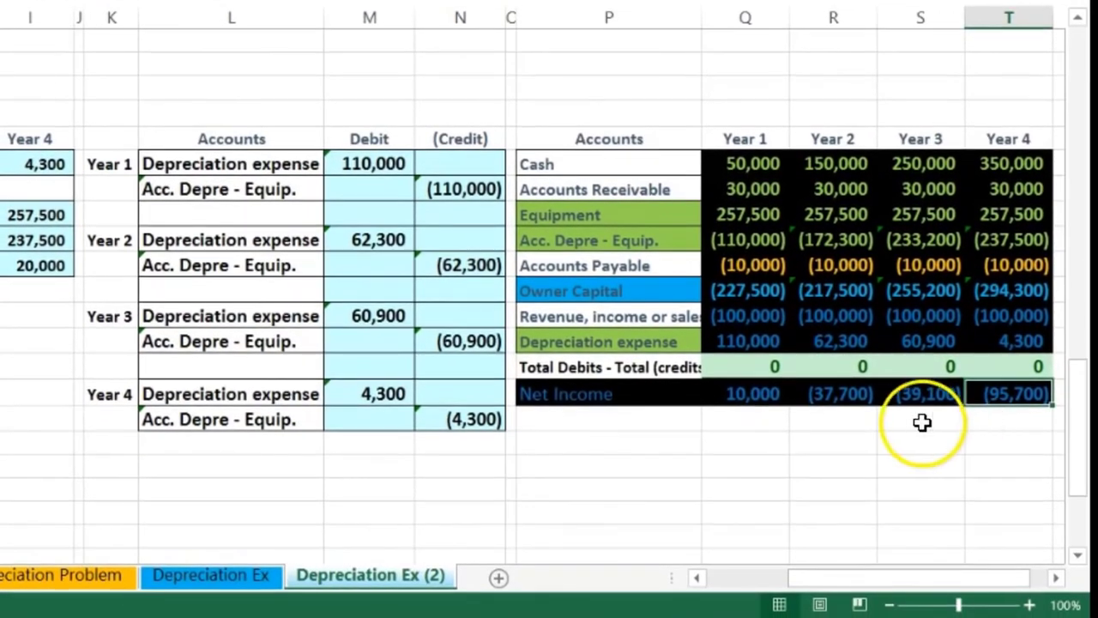
scroll(865, 444, up, 5)
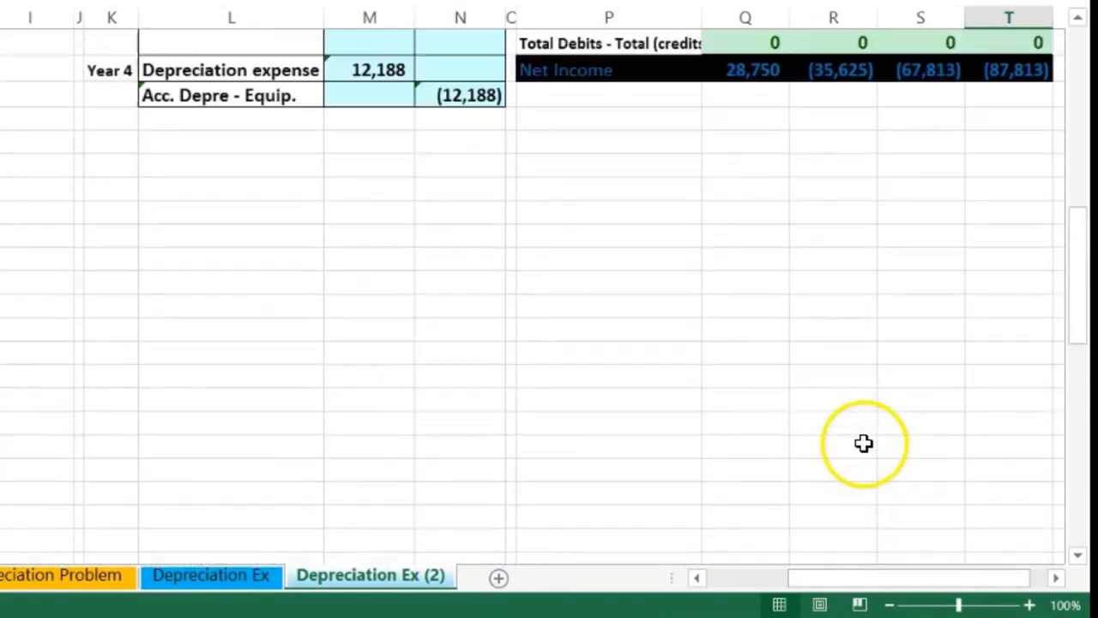
scroll(827, 442, up, 1)
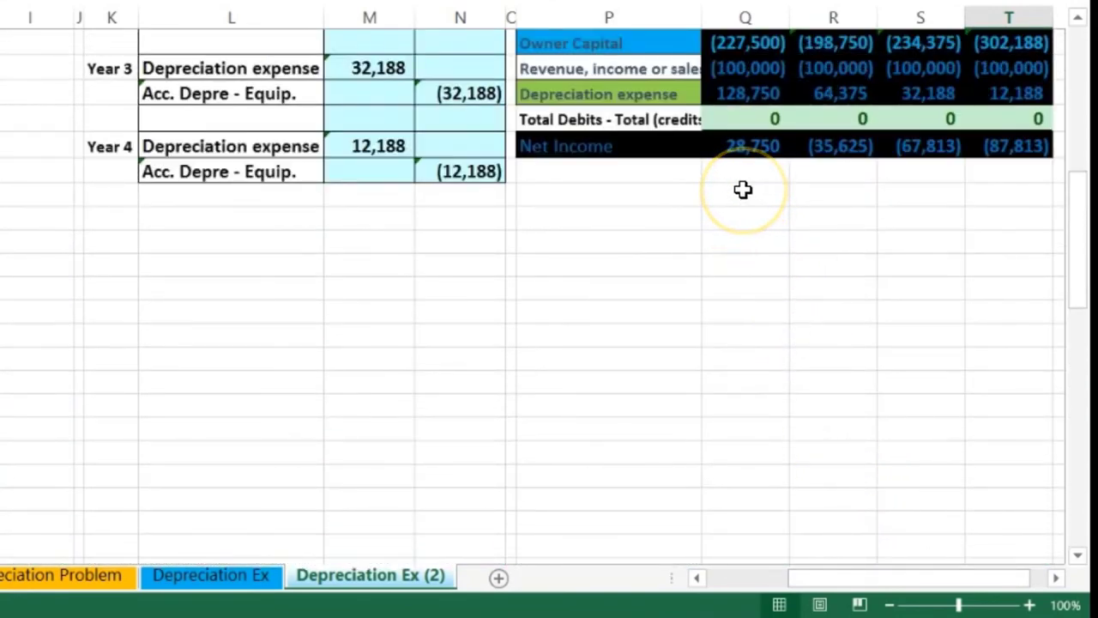
scroll(742, 190, up, 1)
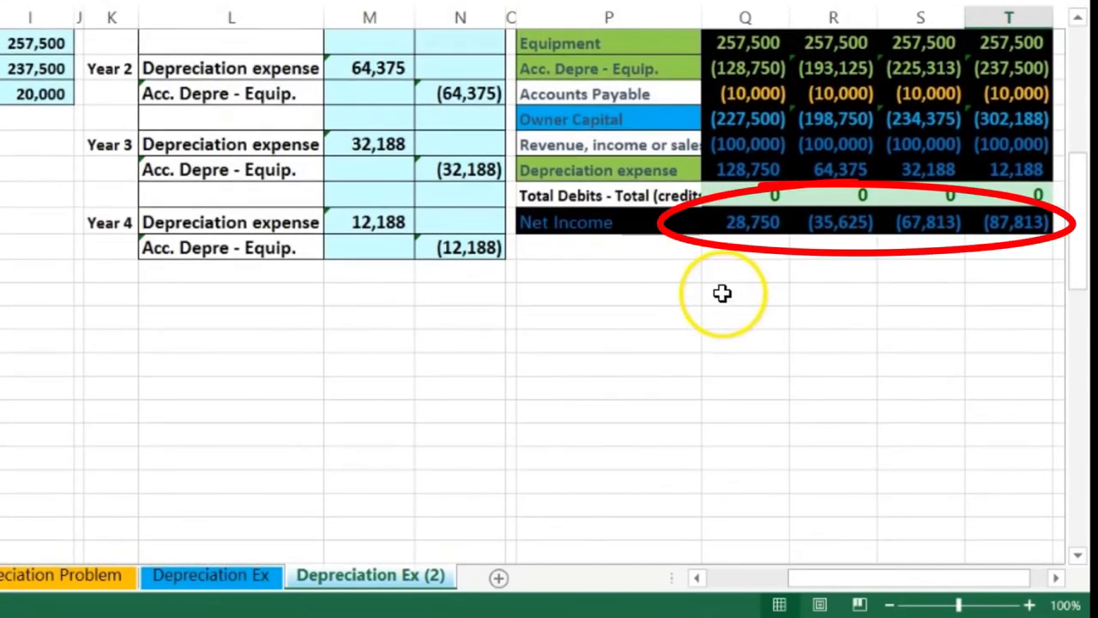